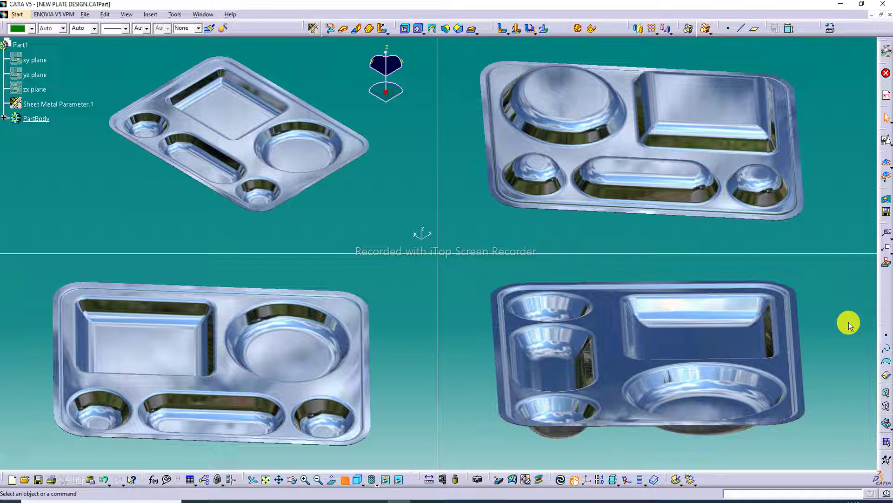
left_click(458, 501)
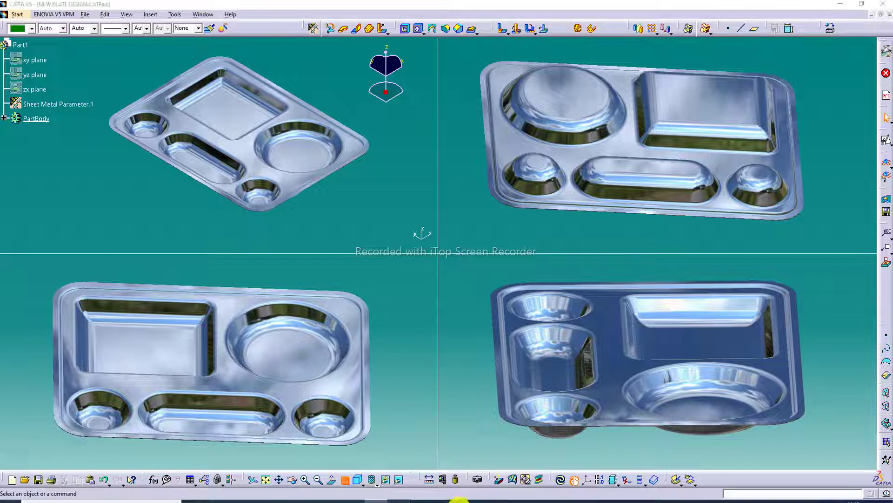
left_click(874, 491)
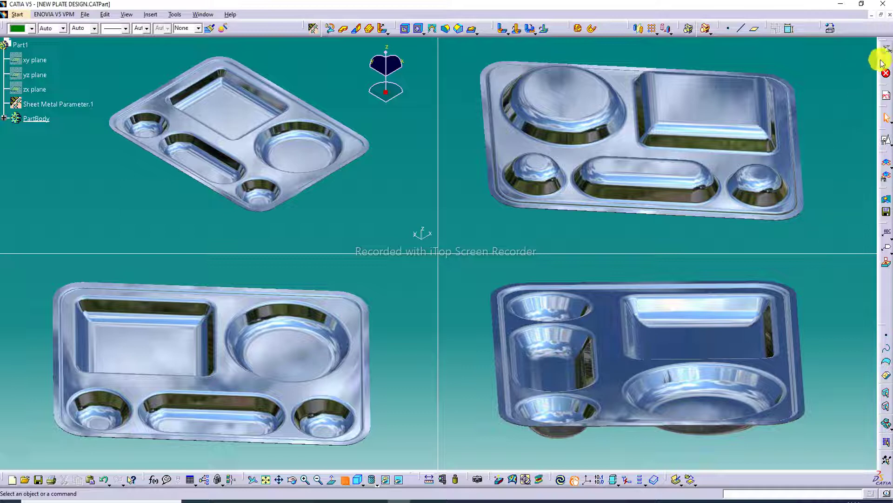
Step: Show the finished compartment plate in a single full-window view and inspect it from several angles
left_click(347, 481)
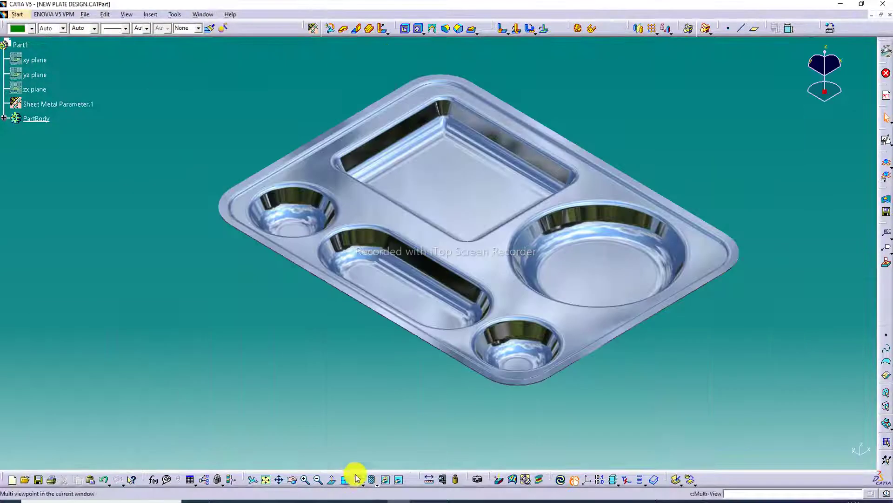
left_click(357, 479)
middle_click_drag(557, 172, 544, 200)
middle_click_drag(351, 205, 353, 245)
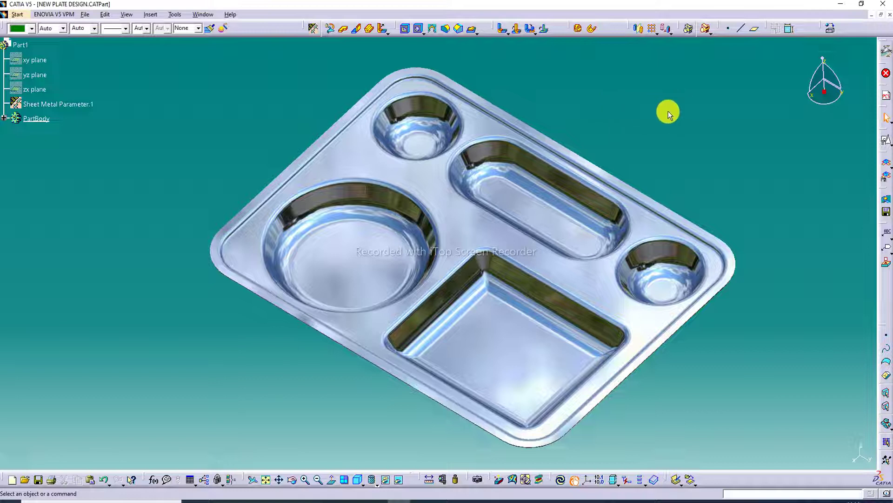
Step: Close the finished plate part and create a new Generative Sheetmetal Design part named Part1 with hybrid design enabled
left_click(889, 16)
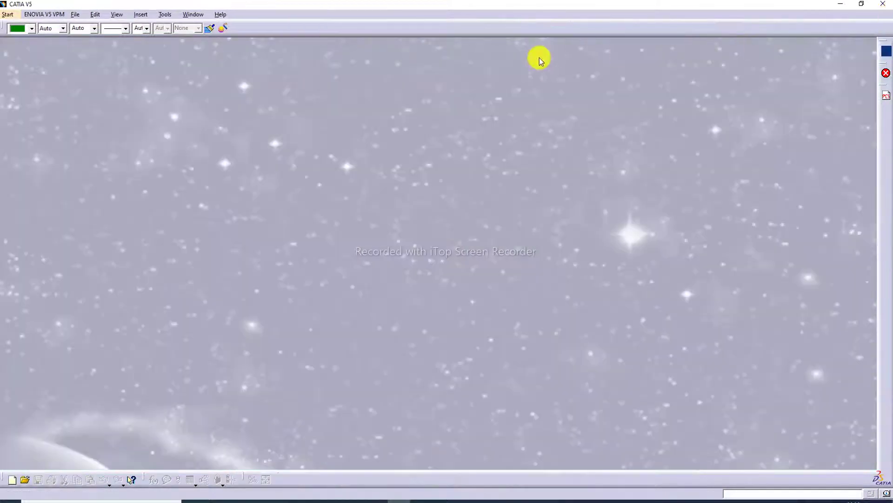
left_click(7, 14)
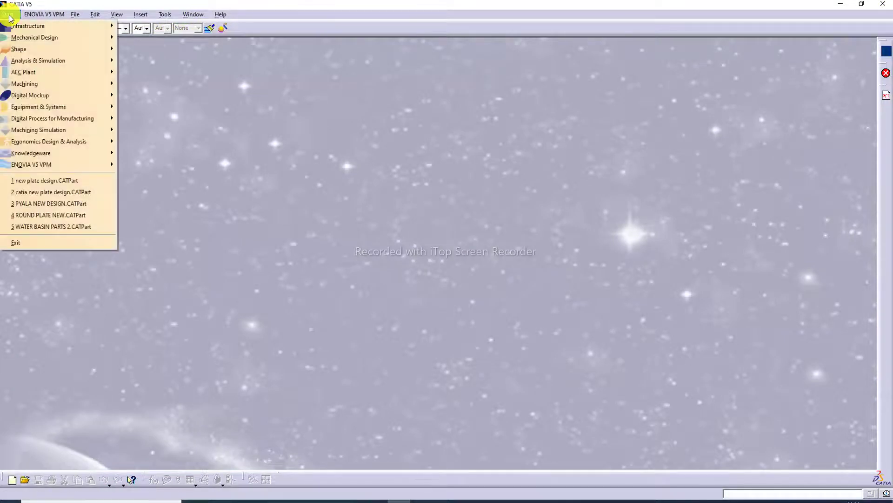
mouse_move(36, 39)
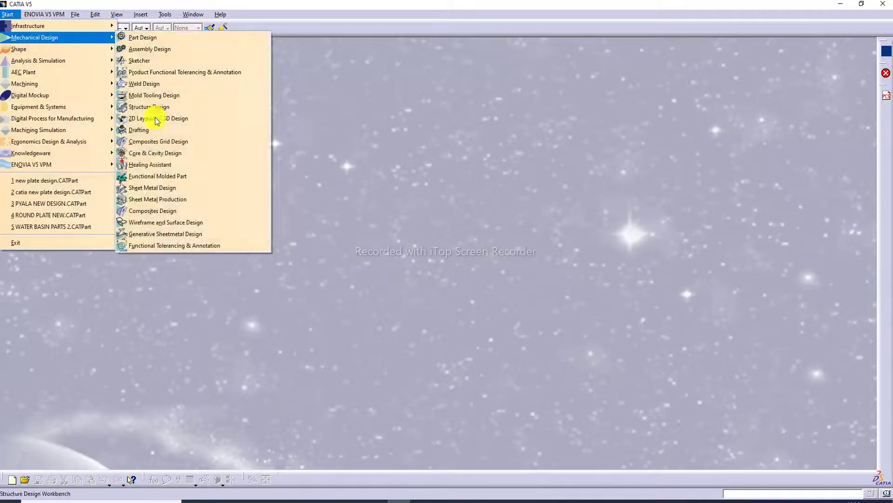
left_click(161, 225)
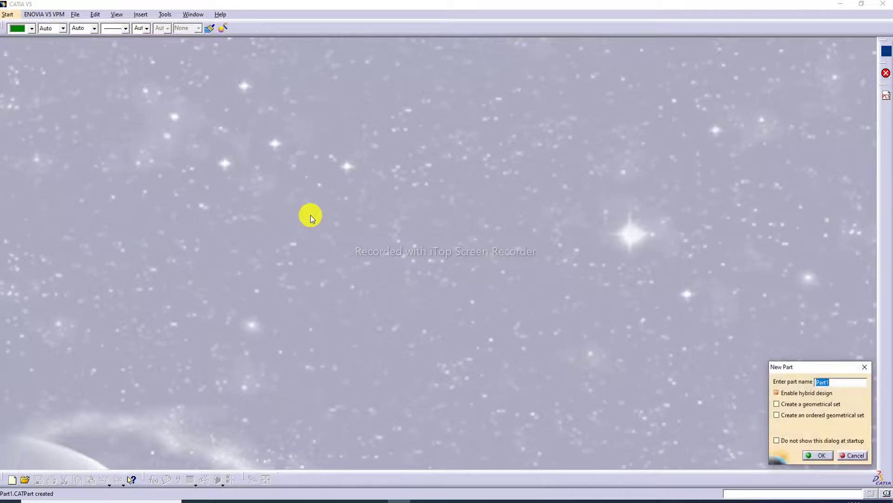
left_click(819, 455)
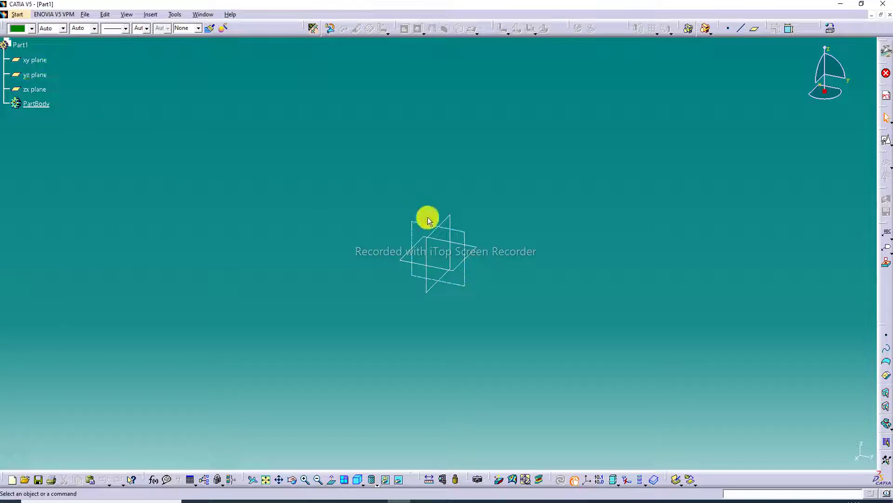
Step: Create a positioned sketch on the xy plane with Reverse V and Swap enabled
left_click(476, 247)
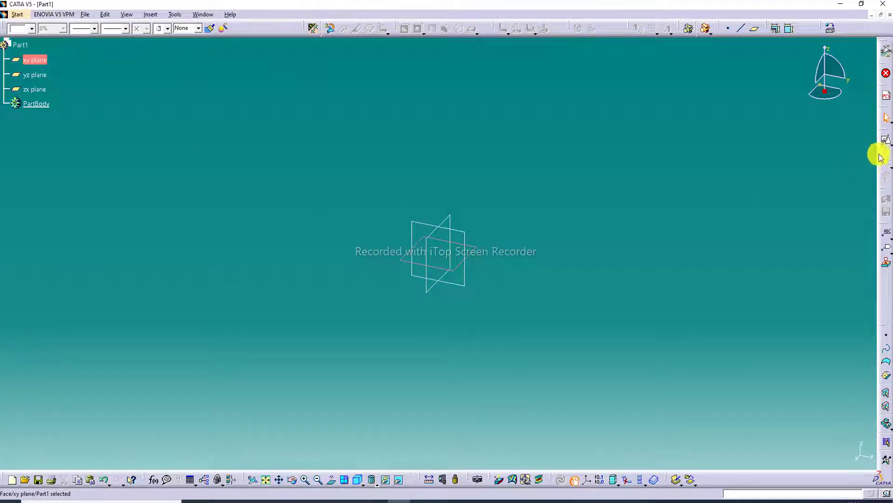
left_click(886, 140)
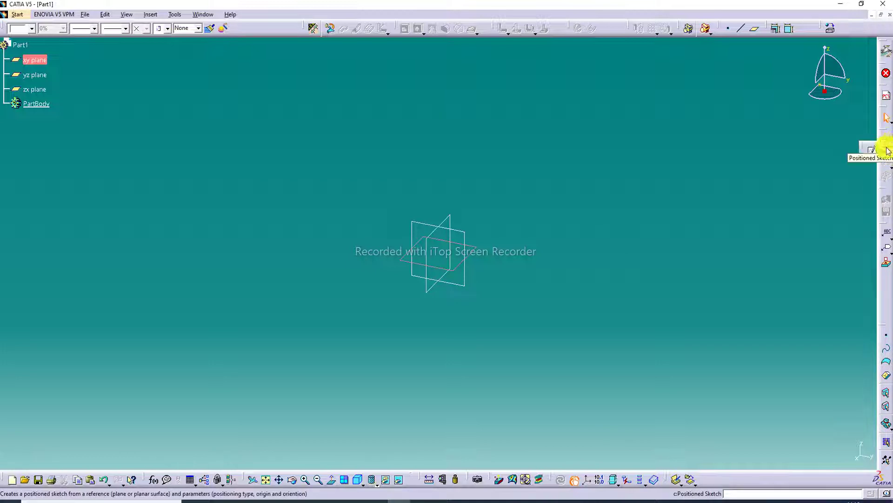
left_click(886, 142)
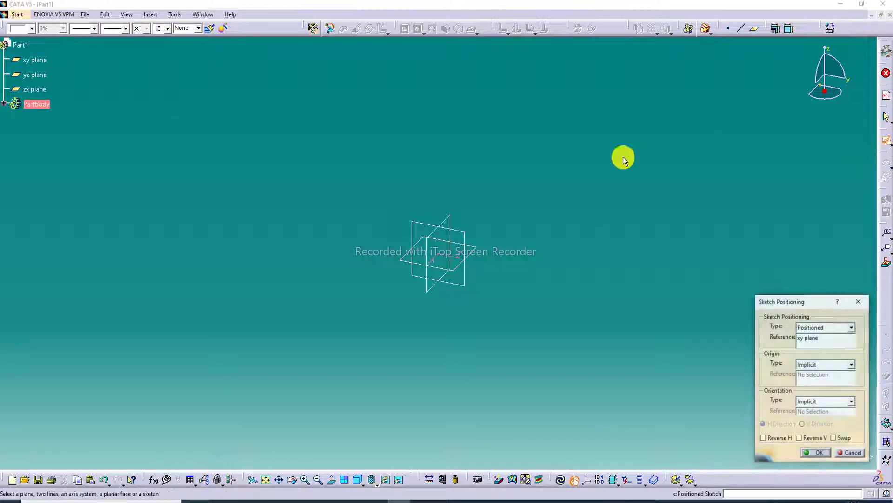
left_click(834, 438)
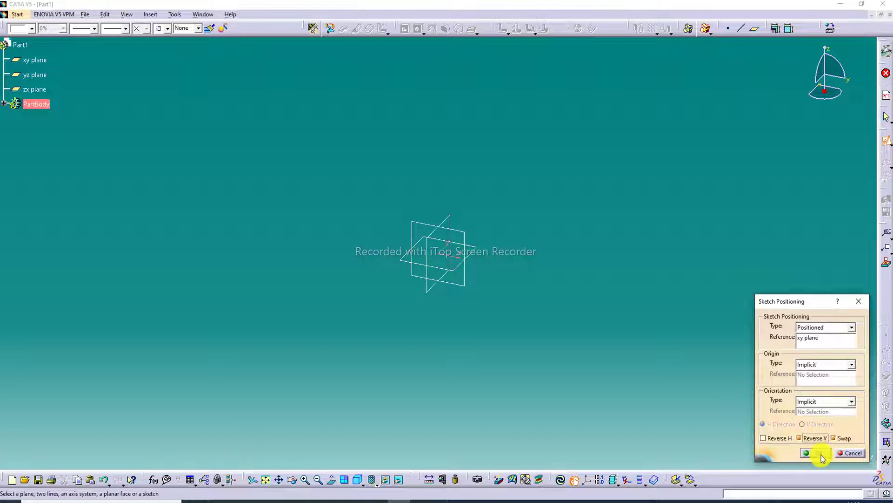
left_click(817, 452)
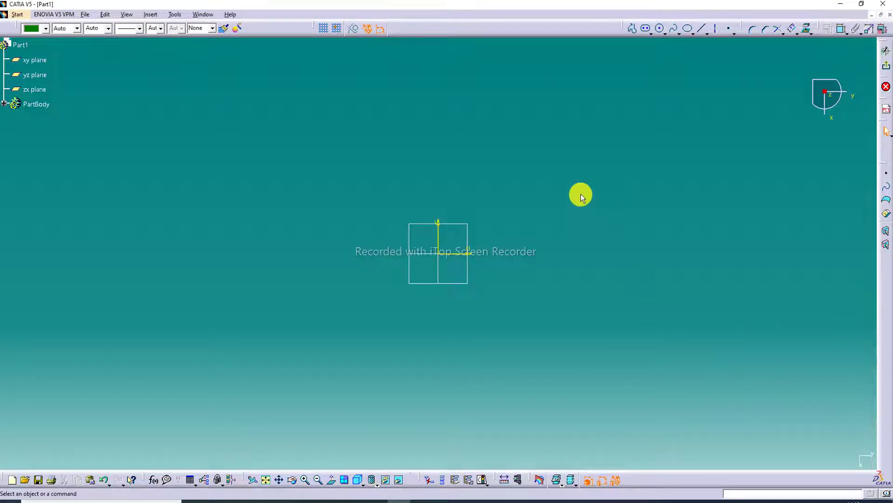
Step: Sketch a centered rectangle about 266 mm wide and 162 mm high around the sketch origin
left_click(651, 32)
left_click(660, 140)
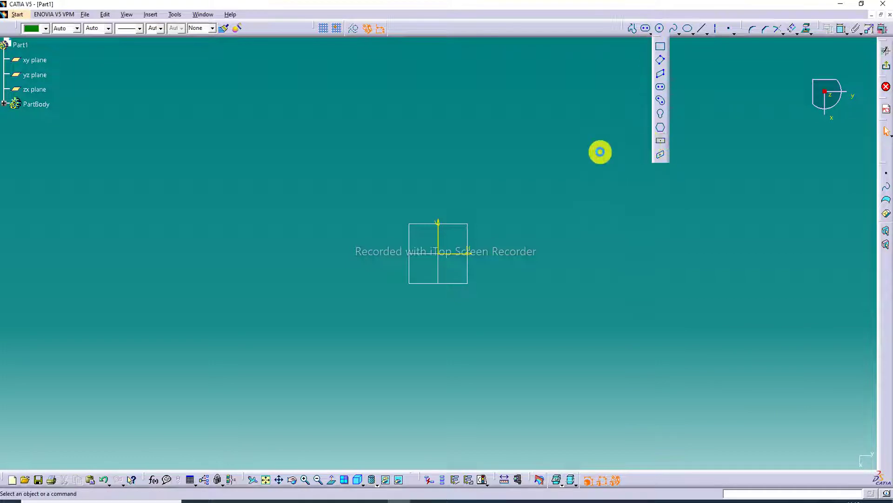
left_click(438, 253)
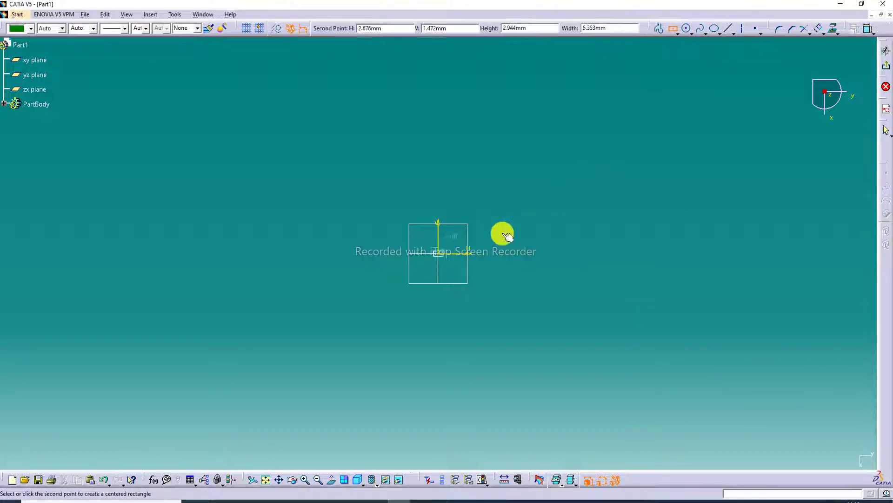
left_click(670, 108)
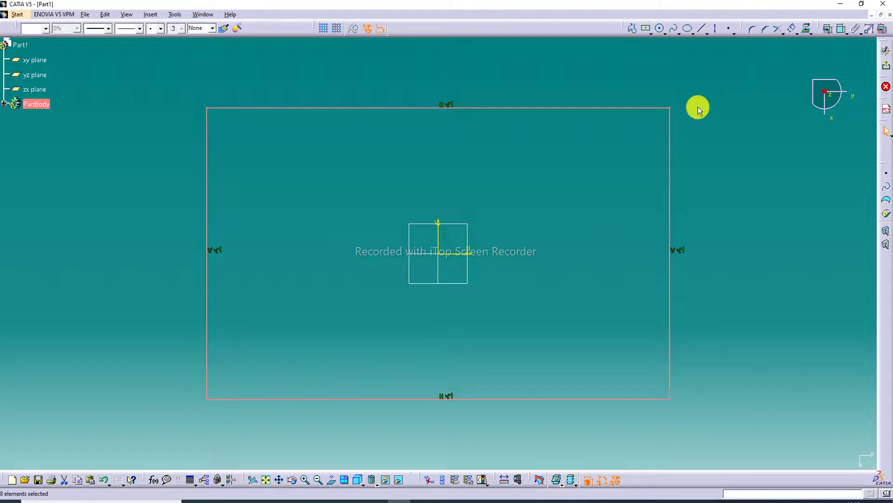
Step: Dimension the rectangle's width along its upper edge and its height along its left edge
left_click(841, 29)
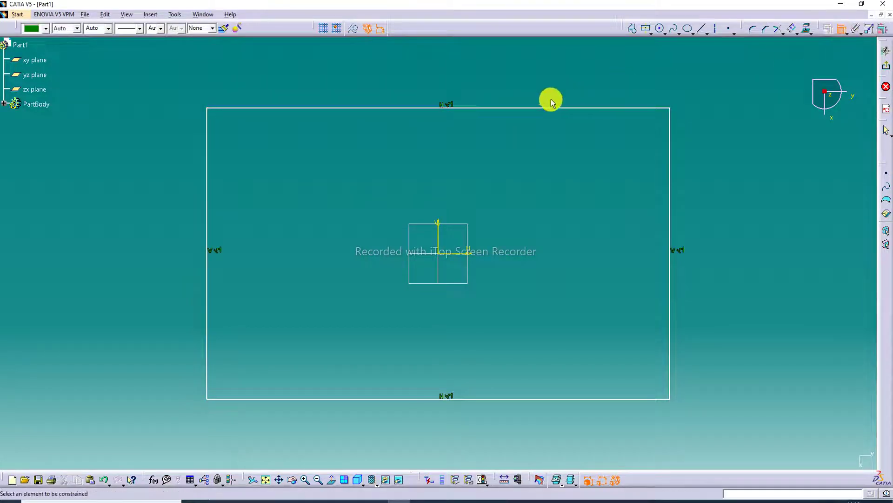
left_click(547, 108)
left_click(550, 88)
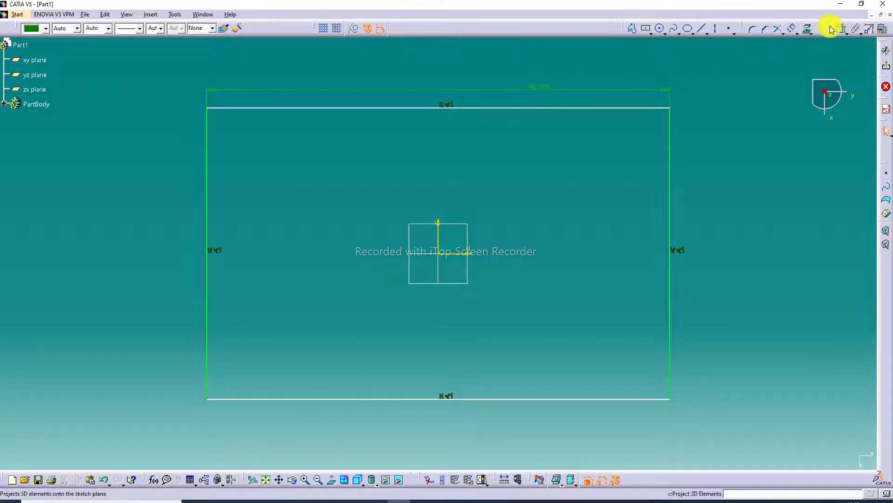
left_click(841, 28)
left_click(205, 193)
left_click(197, 205)
Step: Set the rectangle's width to 410 mm and its height to 310 mm
double_click(530, 87)
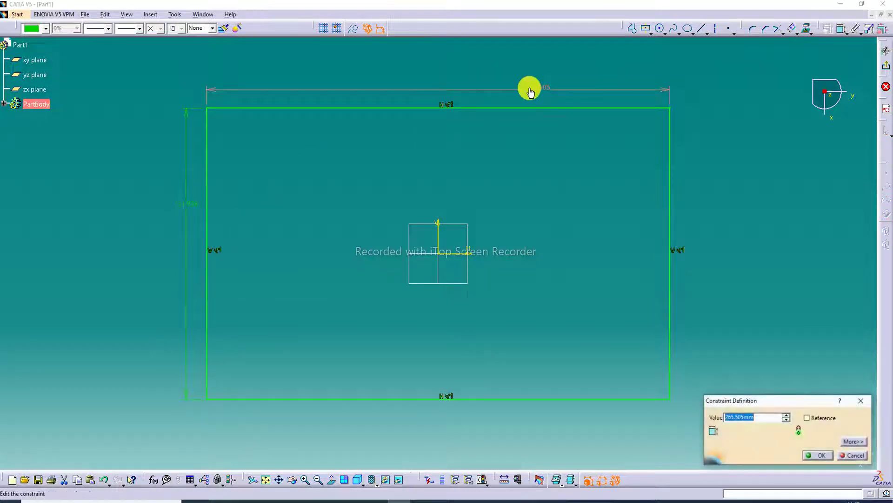
type("41")
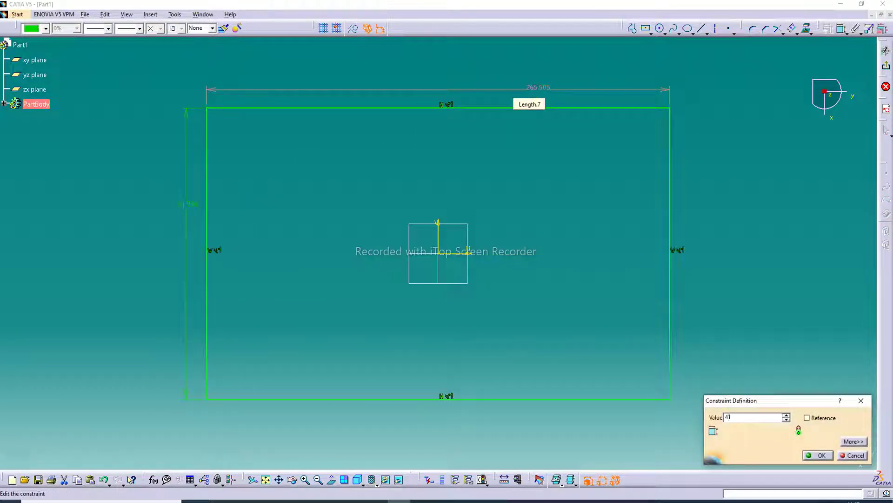
type("0")
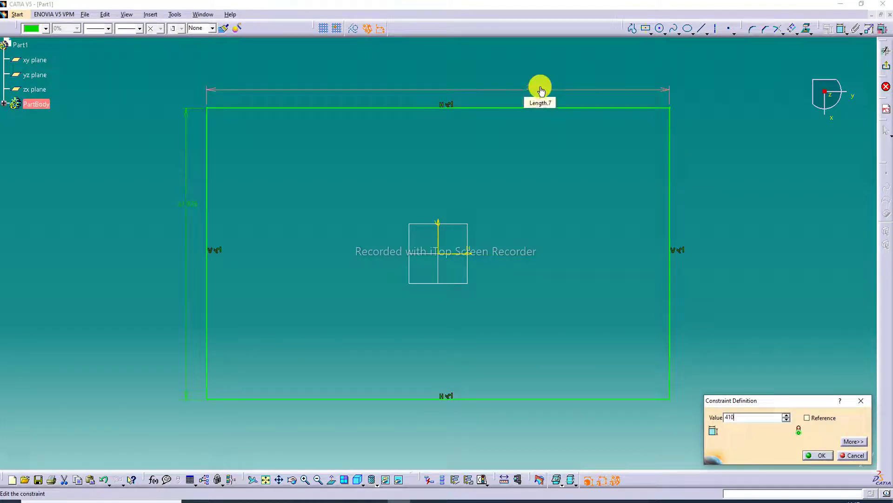
key("Return")
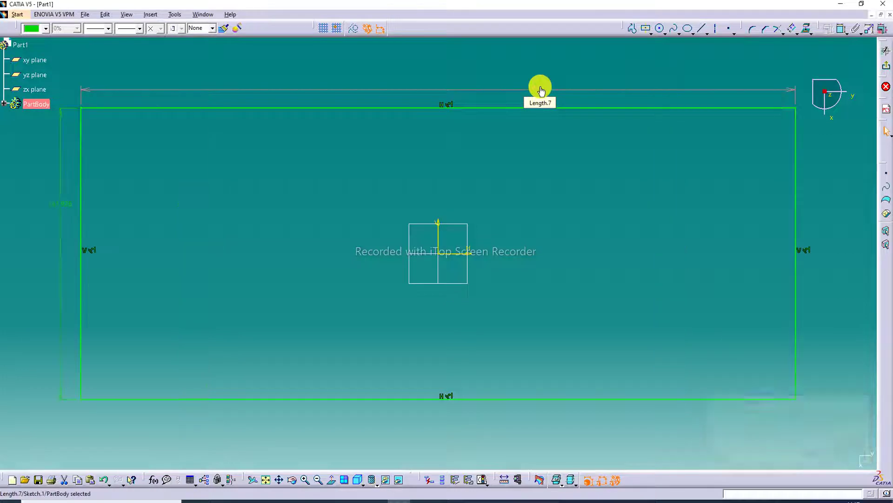
left_click(61, 205)
double_click(61, 206)
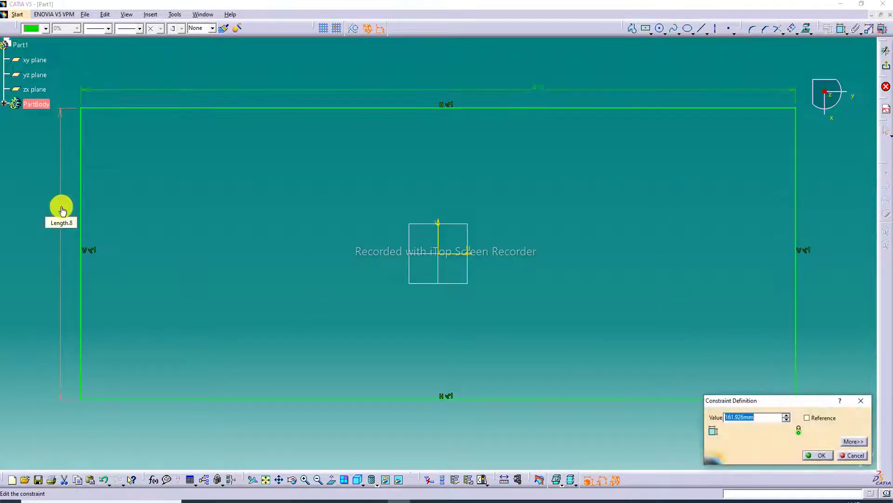
type("310")
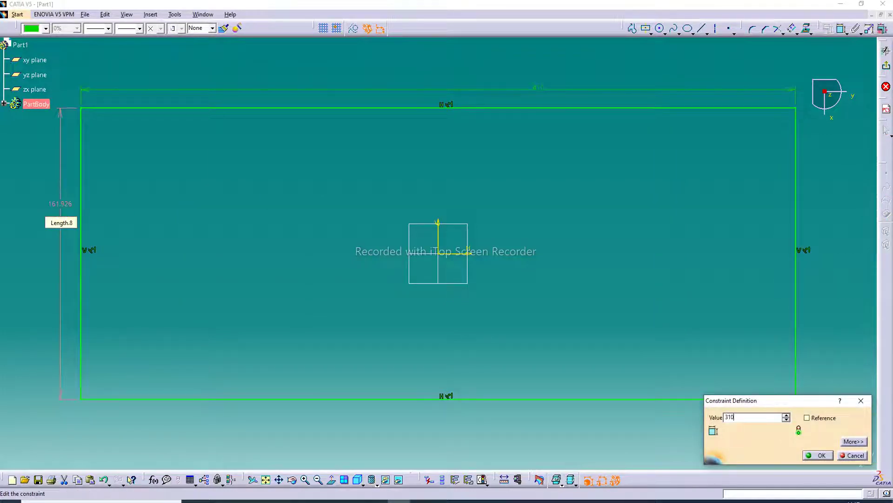
key("Return")
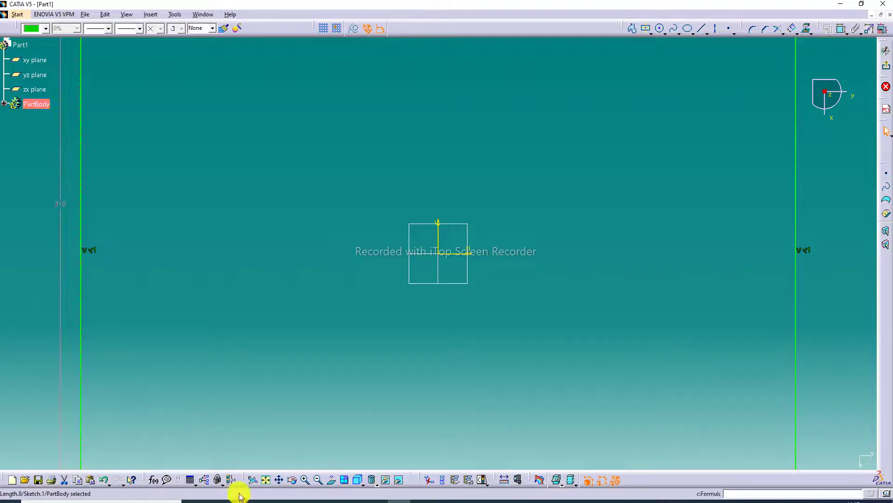
Step: Round all four corners of the rectangle with a 42 mm radius and exit the sketch
left_click(264, 480)
middle_click_drag(312, 382, 423, 225, "ctrl")
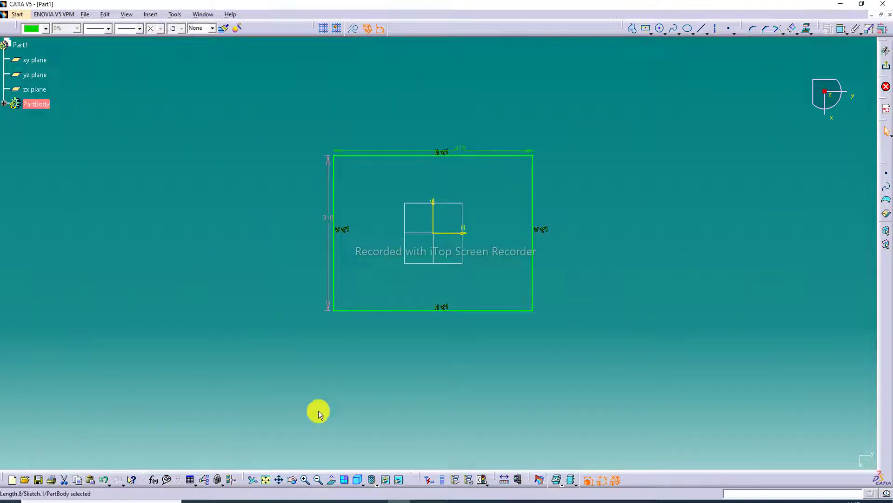
left_click(306, 479)
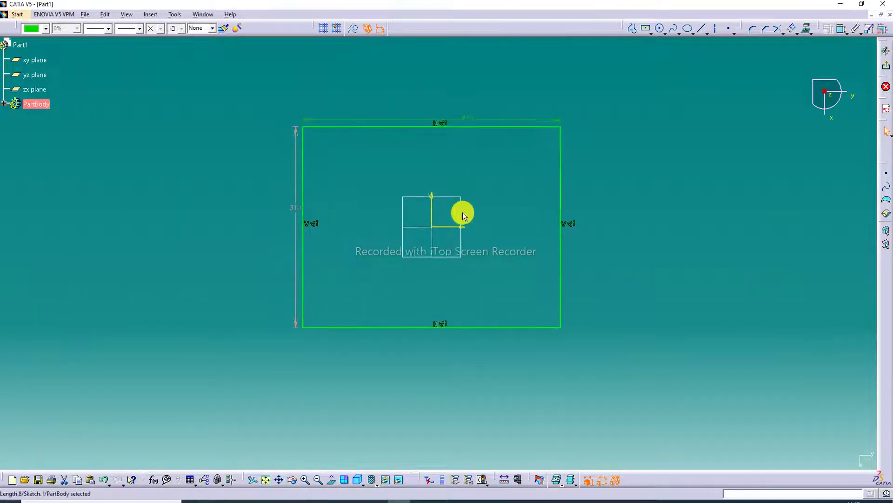
middle_click_drag(483, 211, 512, 226)
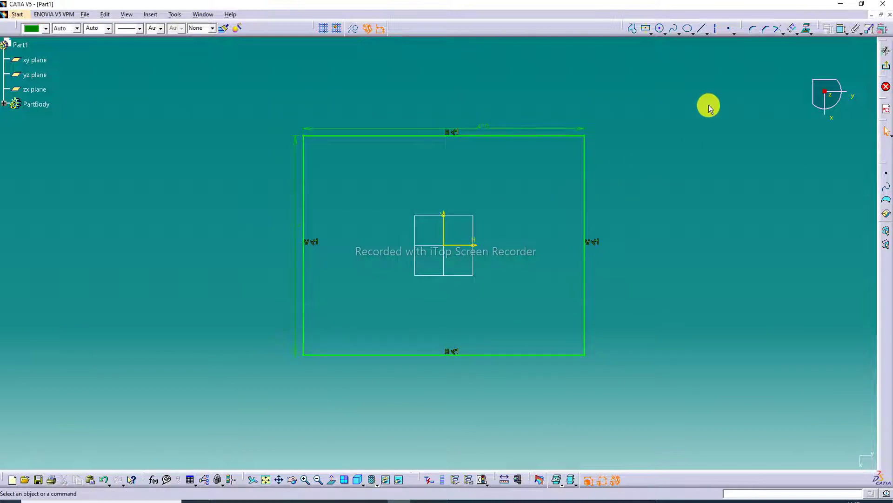
left_click(755, 29)
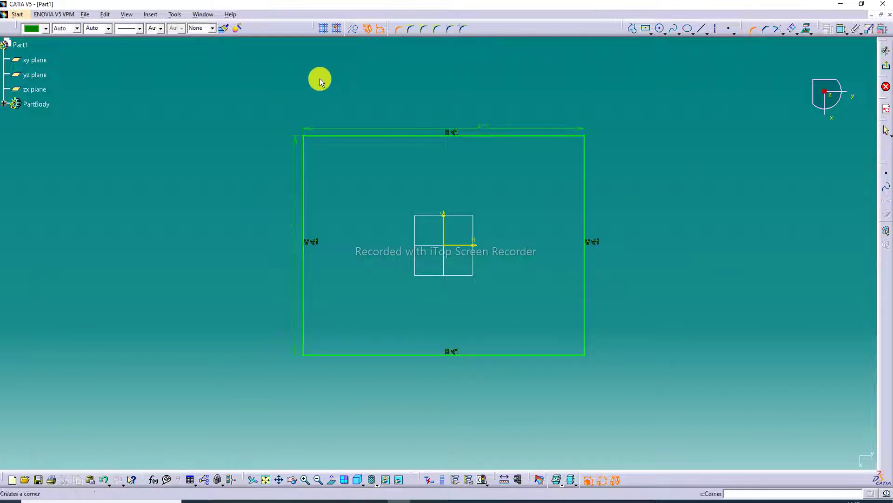
left_click(603, 367)
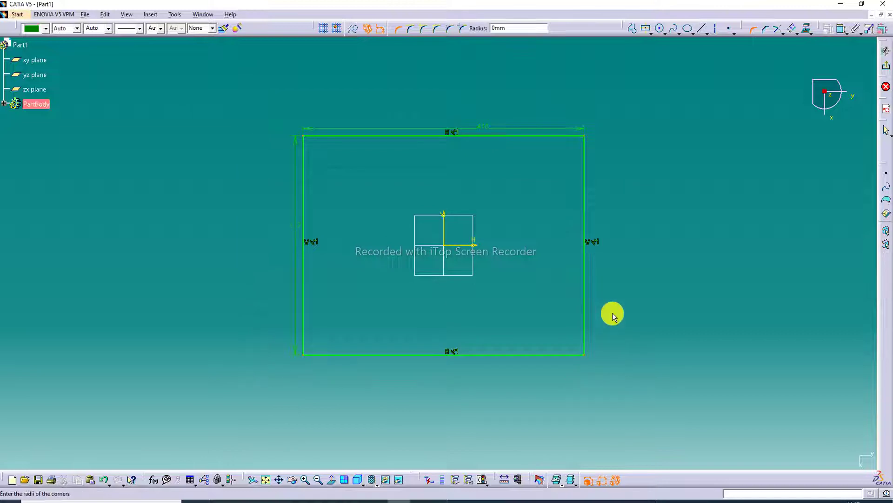
double_click(497, 28)
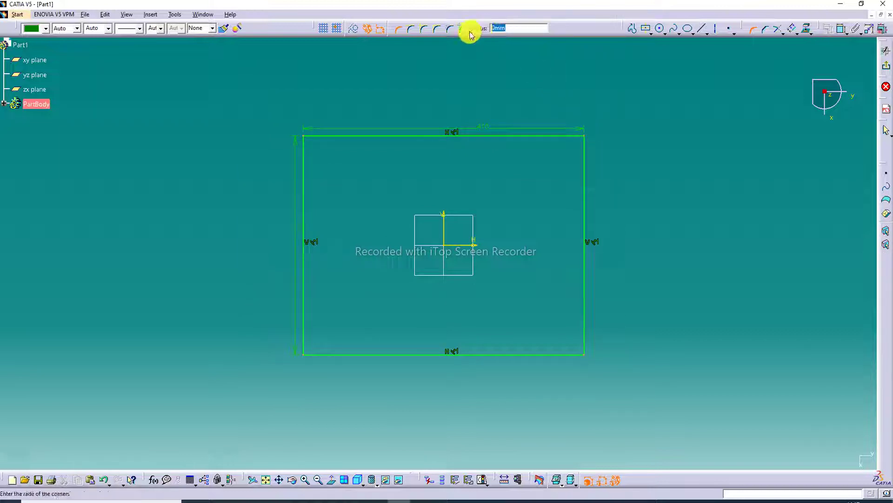
type("42")
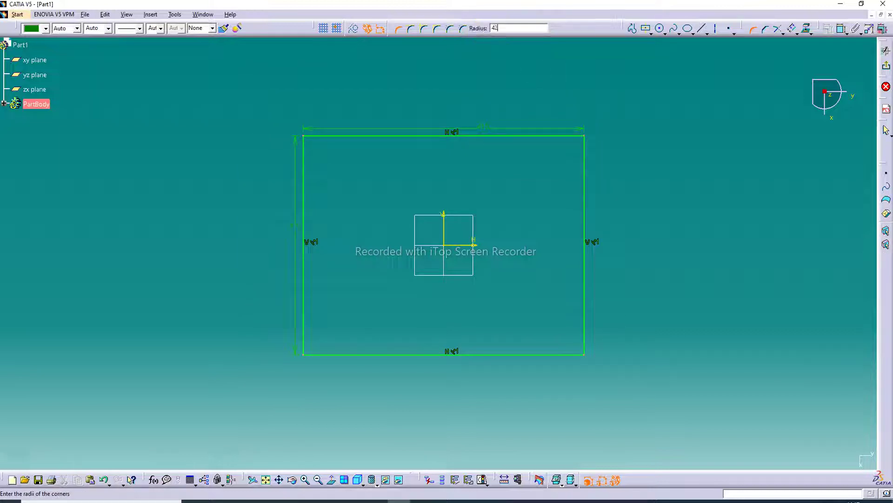
key("Return")
left_click(479, 275)
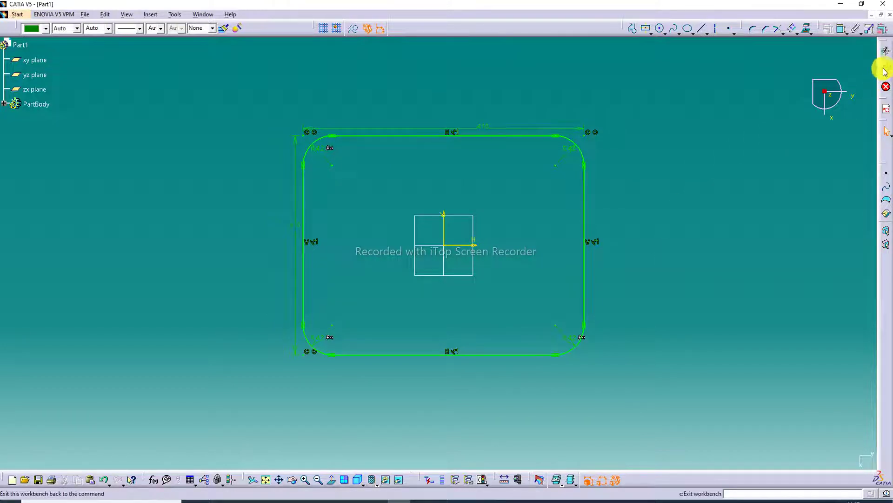
left_click(886, 51)
left_click(552, 147)
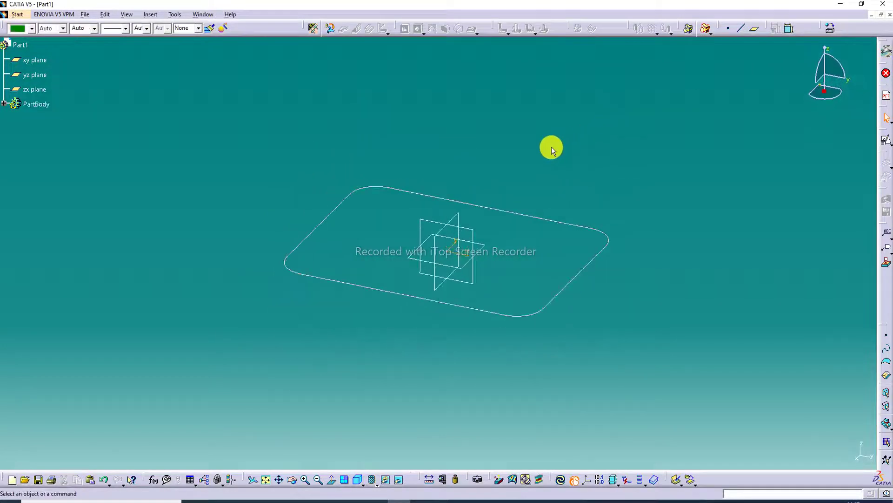
Step: Set the sheet metal parameters to 0.95 mm thickness and 4 mm default bend radius, and create a wall from the rounded rectangle sketch
left_click(316, 30)
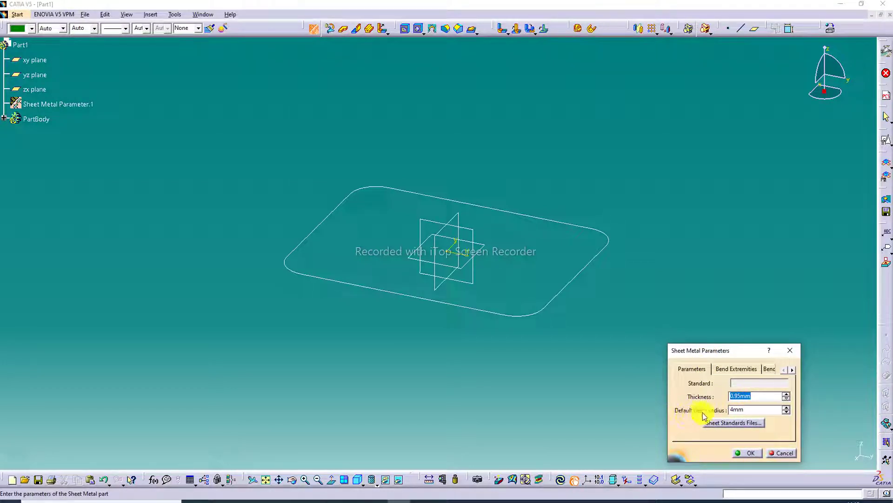
left_click(746, 453)
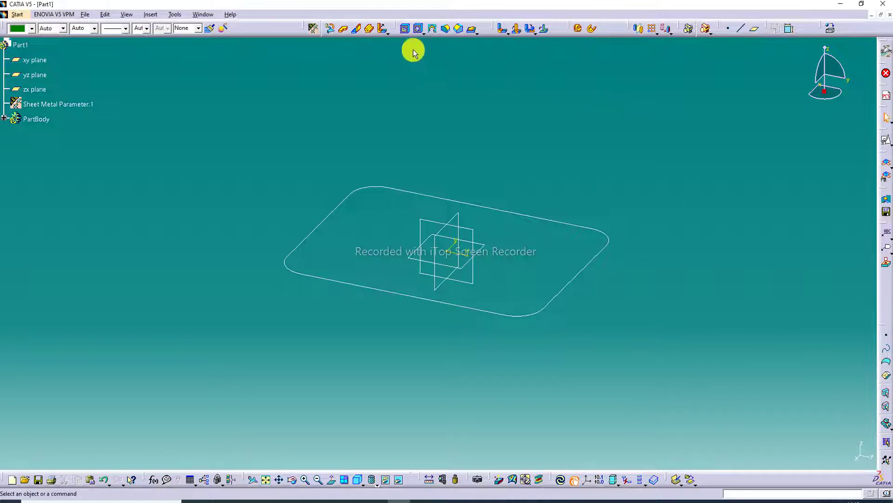
left_click(344, 28)
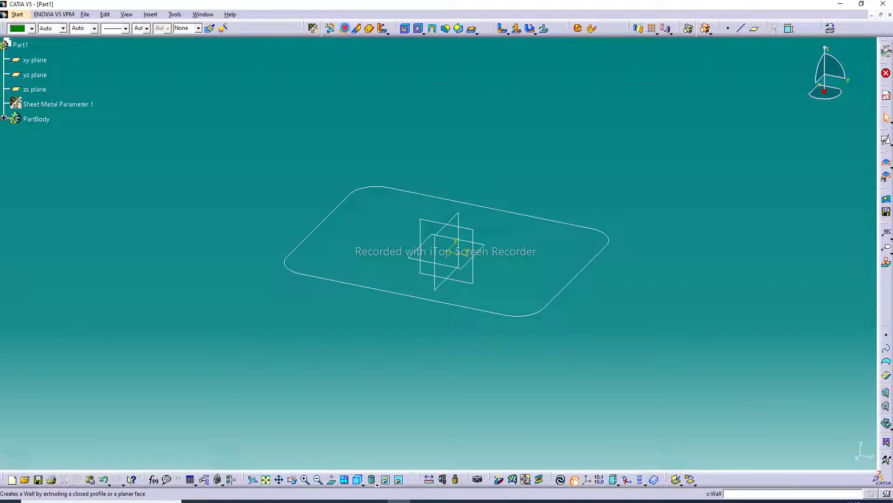
left_click(590, 260)
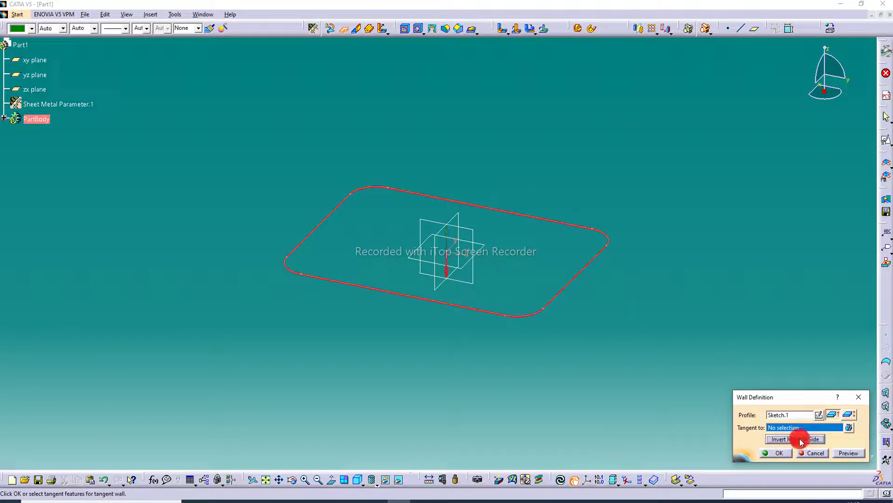
left_click(777, 453)
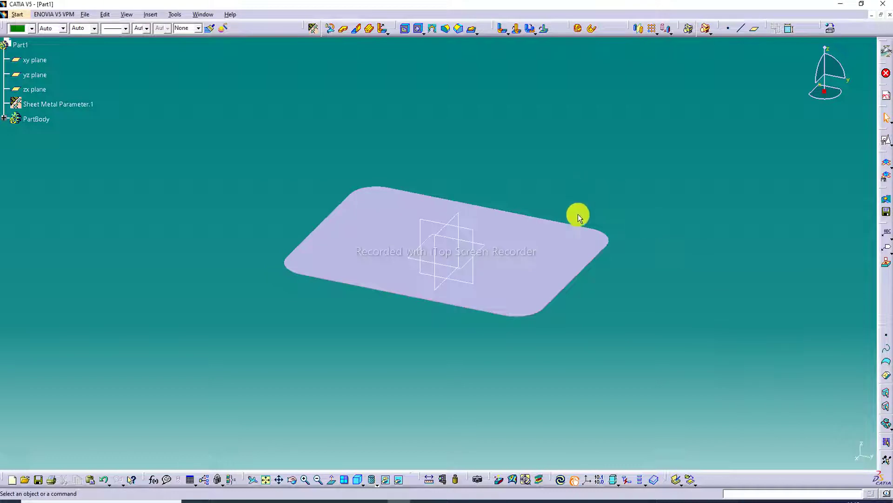
Step: Display the model shaded with edges and hide the xy, yz and zx reference planes
left_click(378, 483)
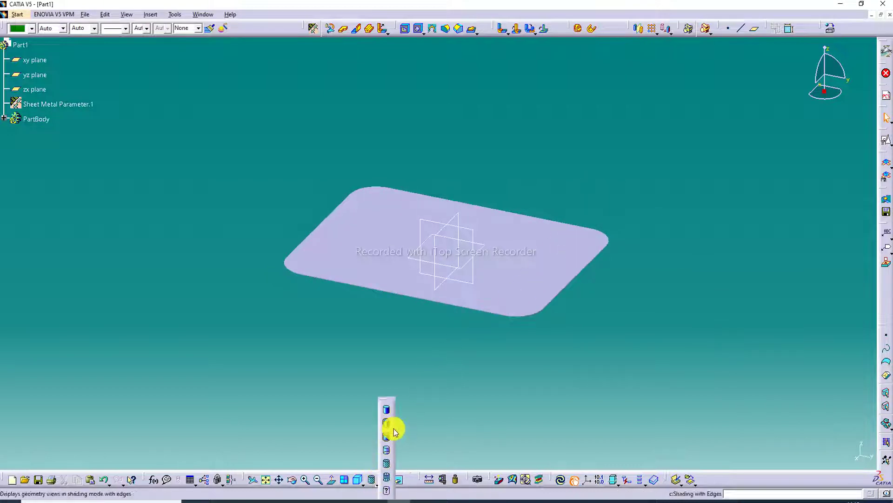
left_click(396, 411)
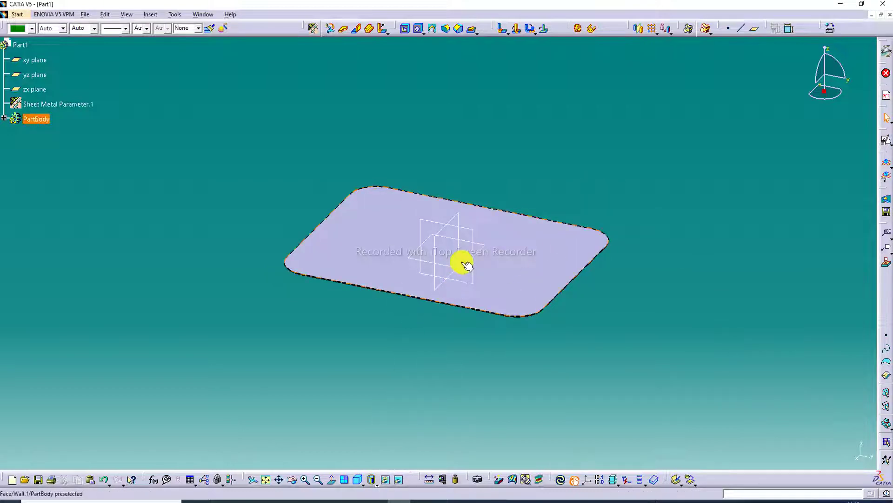
right_click(479, 253)
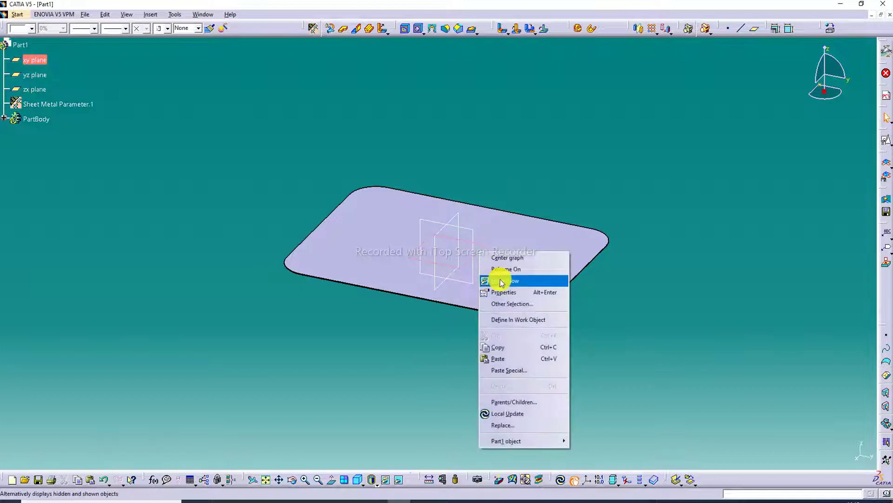
left_click(505, 280)
right_click(478, 238)
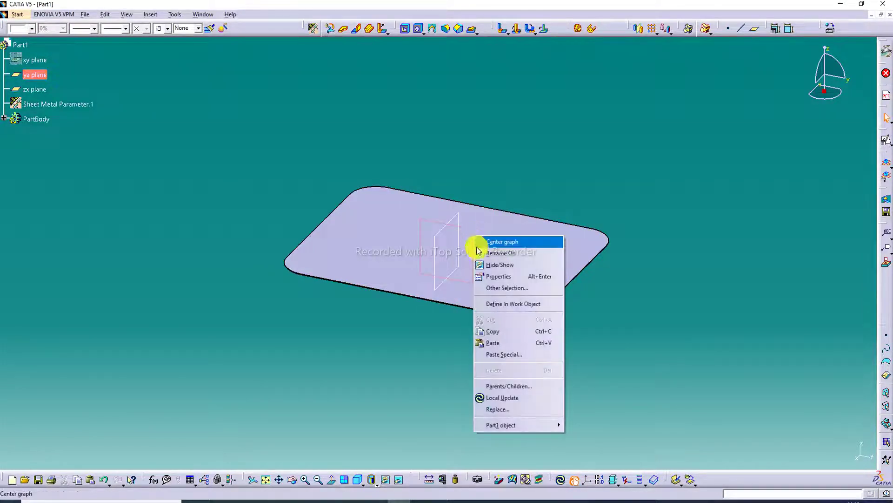
left_click(493, 265)
left_click(466, 230)
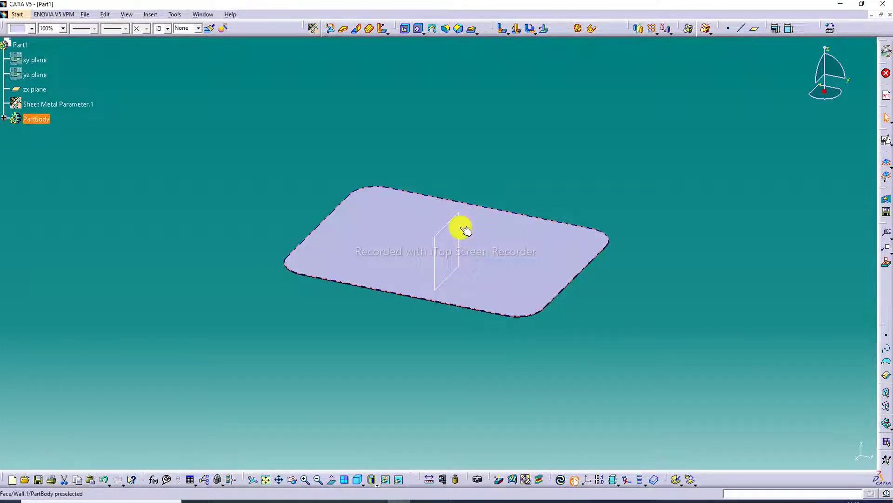
left_click(459, 229)
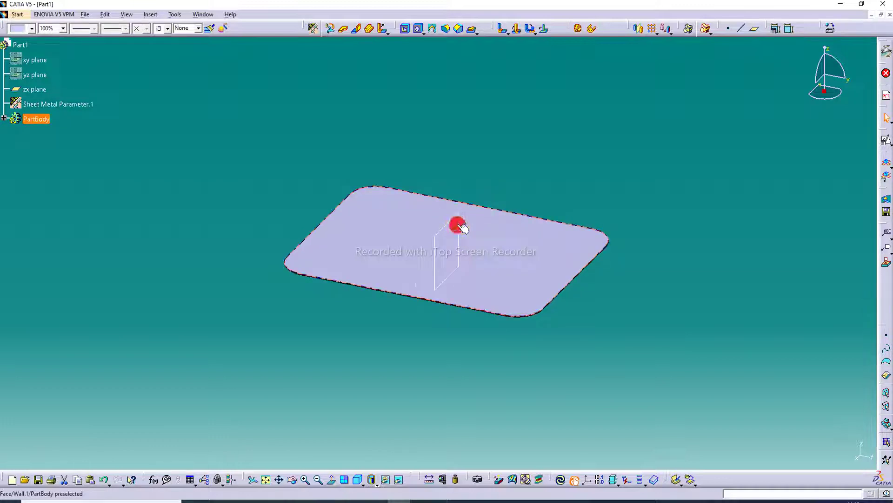
right_click(458, 227)
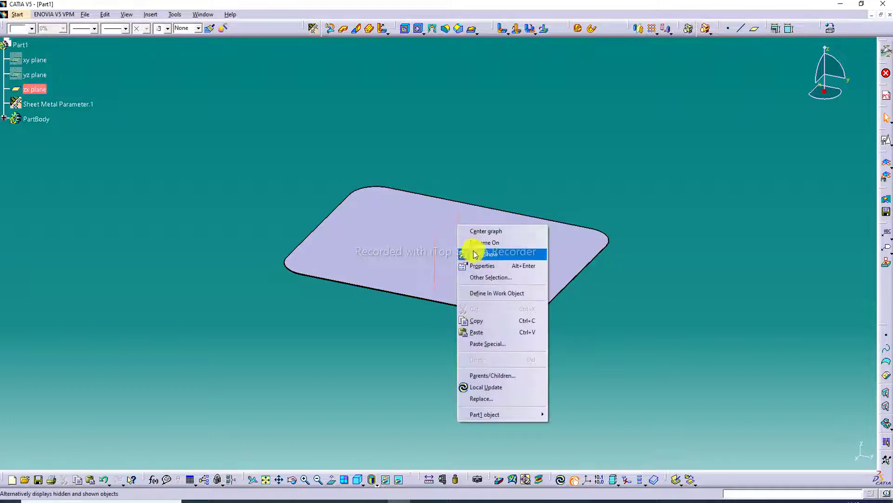
left_click(477, 255)
left_click(415, 213)
Step: Open a positioned sketch on the wall's upper face with implicit origin and orientation
middle_click_drag(414, 217, 436, 124)
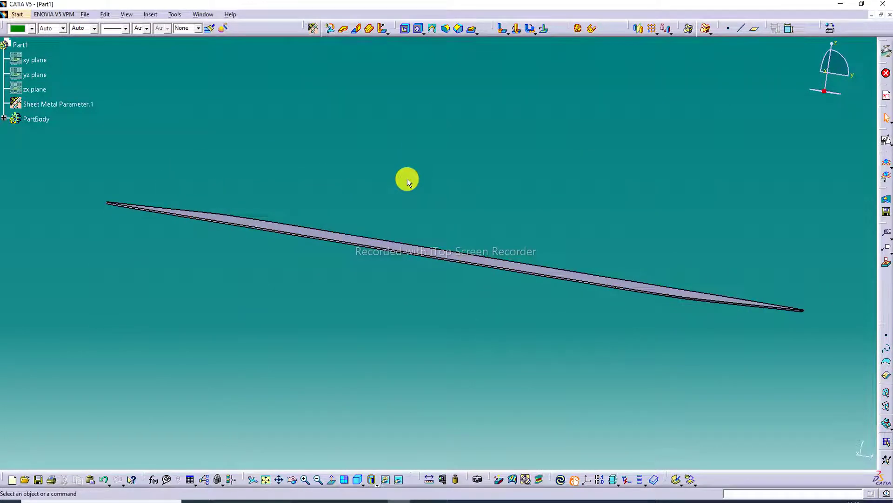
left_click(524, 269)
middle_click_drag(524, 269, 523, 343)
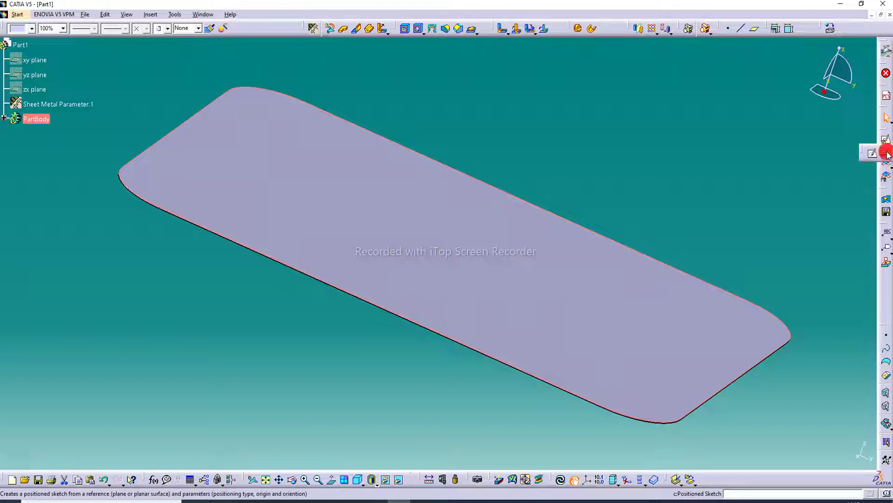
left_click(887, 149)
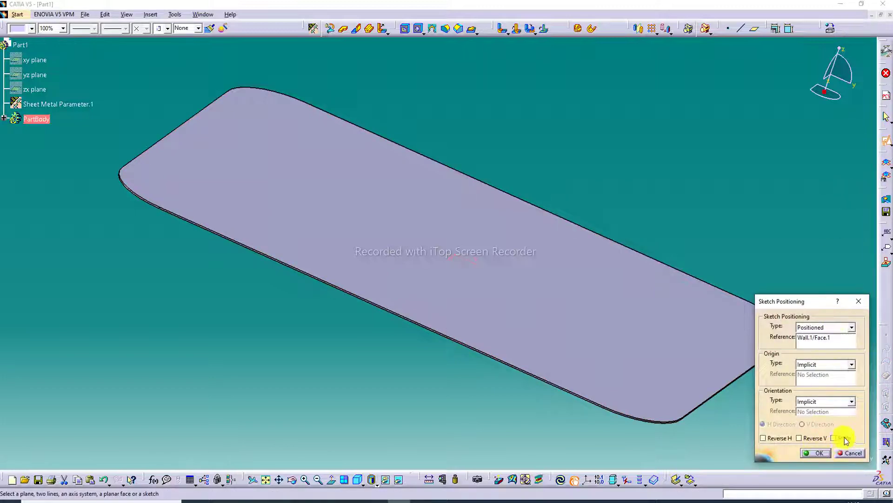
left_click(817, 452)
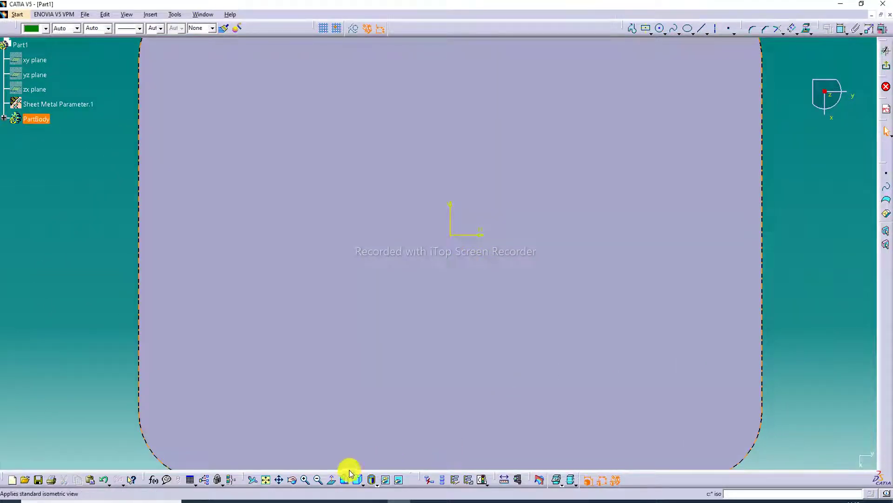
left_click(266, 479)
left_click(305, 480)
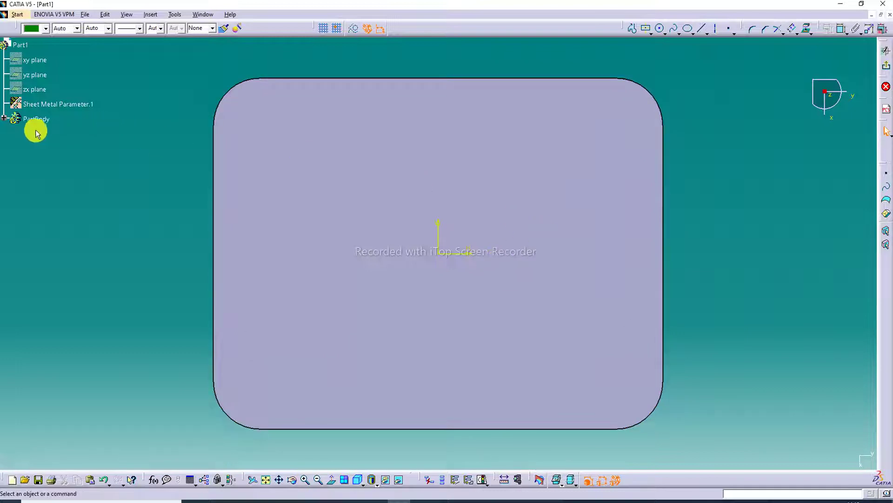
Step: Show the wall's hidden base profile, Sketch.1, in the model
left_click(4, 118)
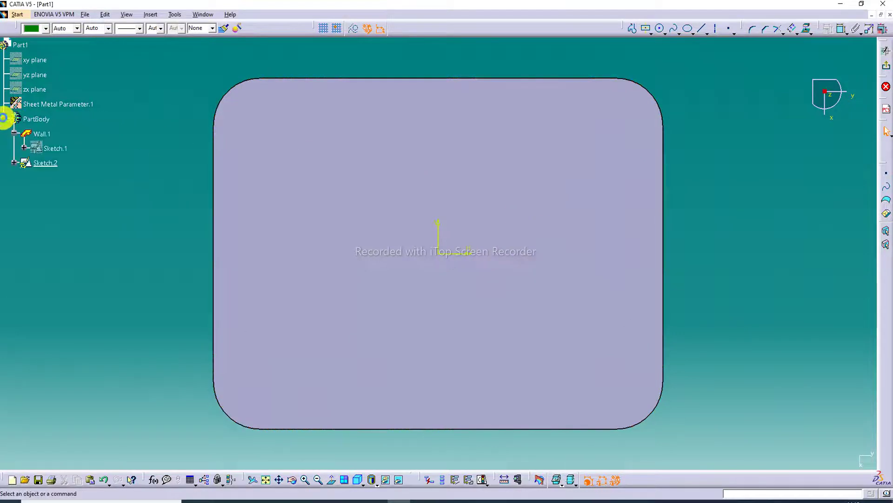
right_click(51, 149)
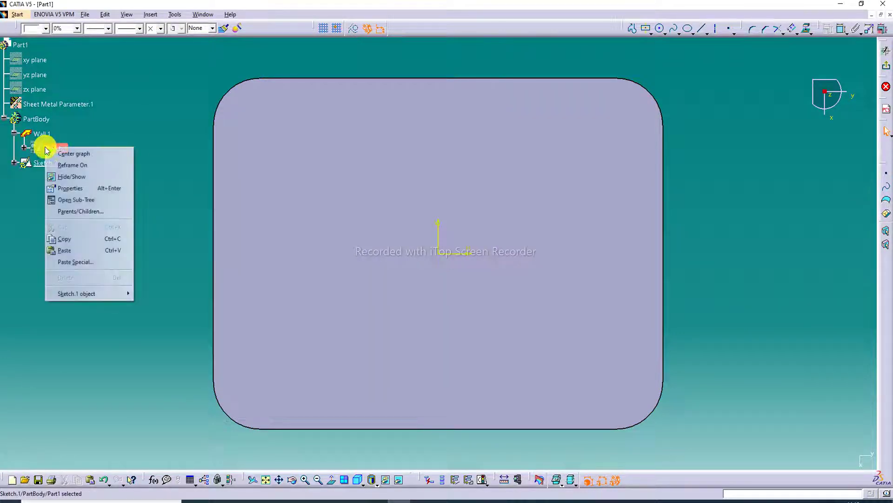
left_click(72, 175)
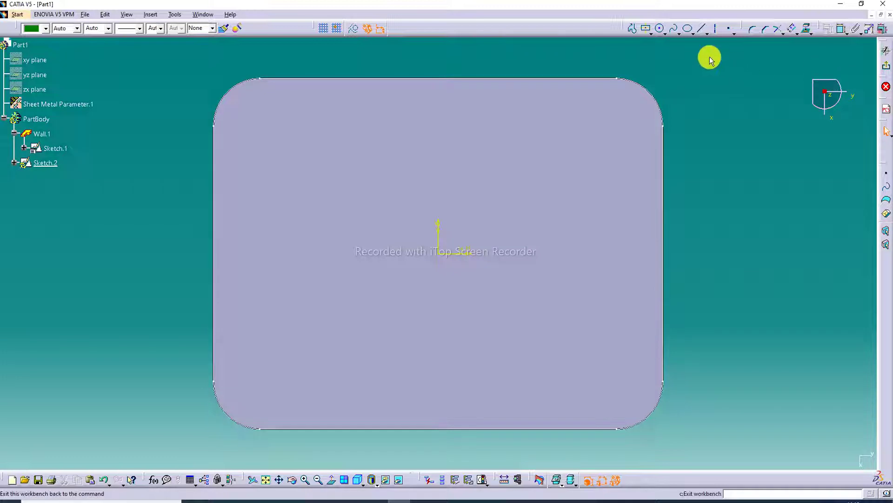
Step: Offset the wall's outline inward with an offset value of -9.2 mm and exit the sketch
left_click(795, 31)
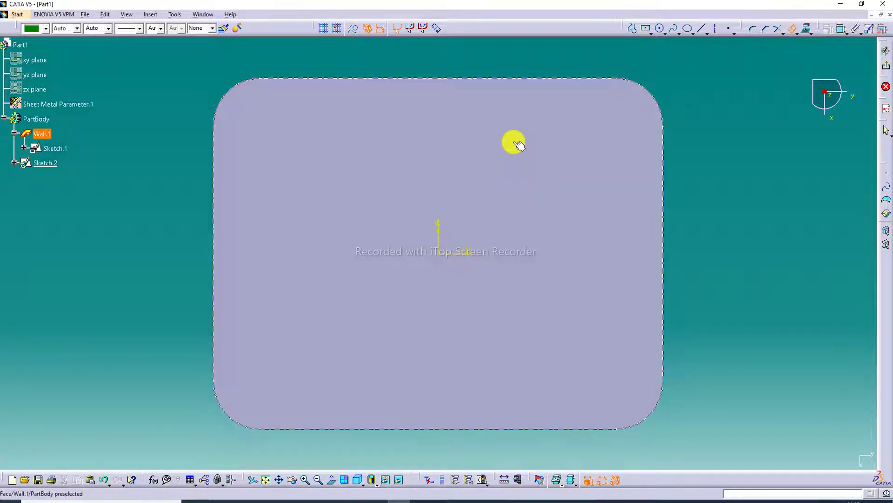
left_click(465, 131)
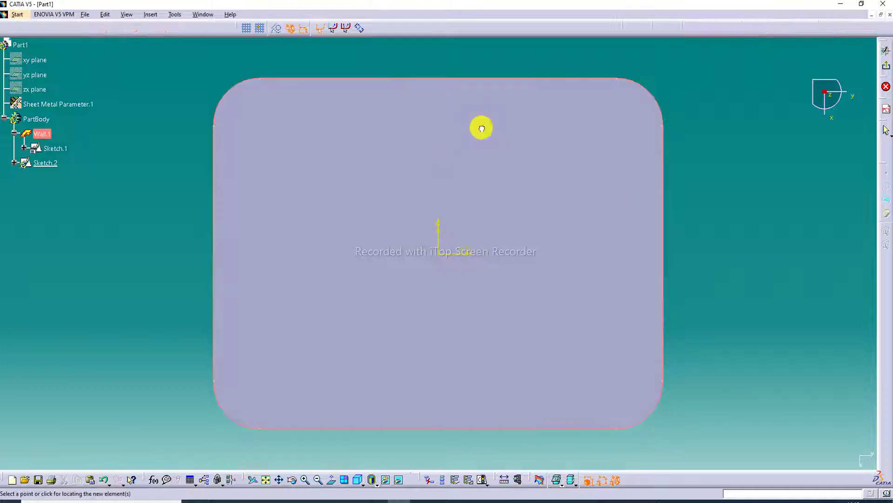
left_click(511, 97)
double_click(660, 254)
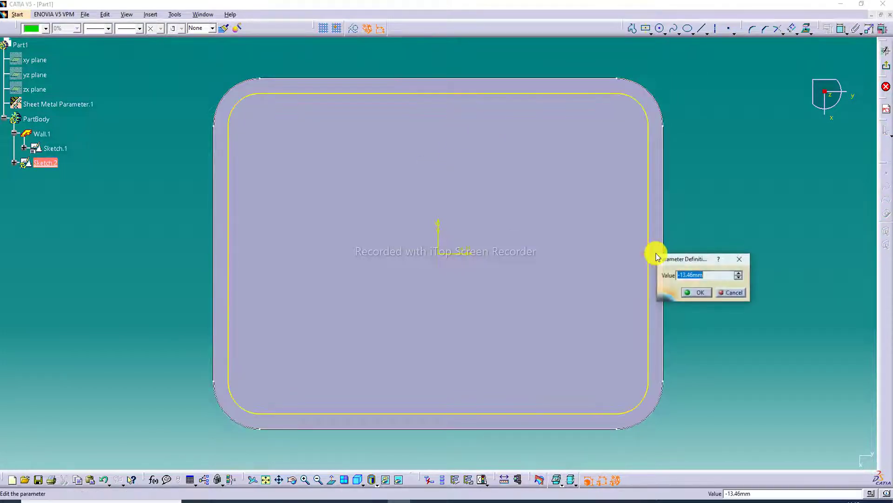
type("-9.")
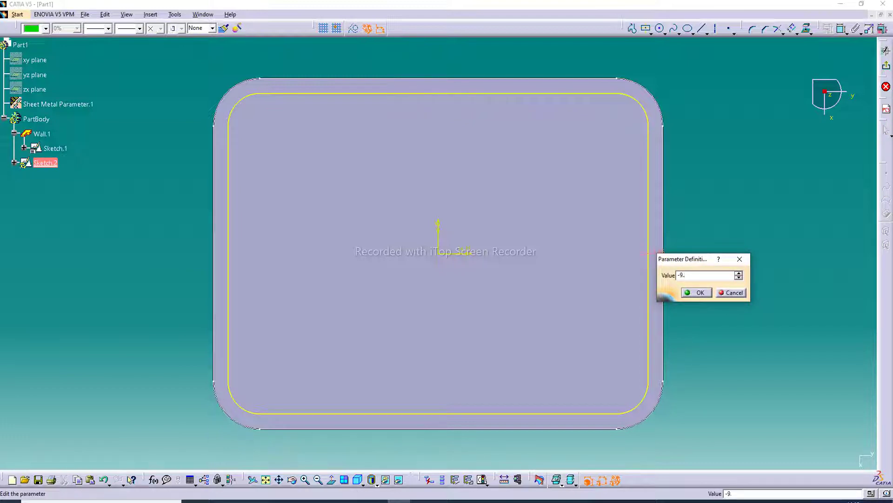
type("2")
left_click(700, 293)
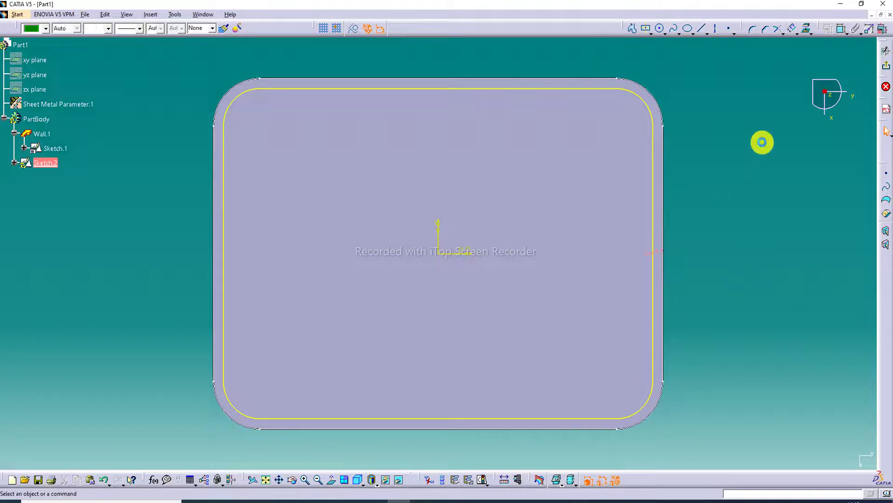
left_click(888, 72)
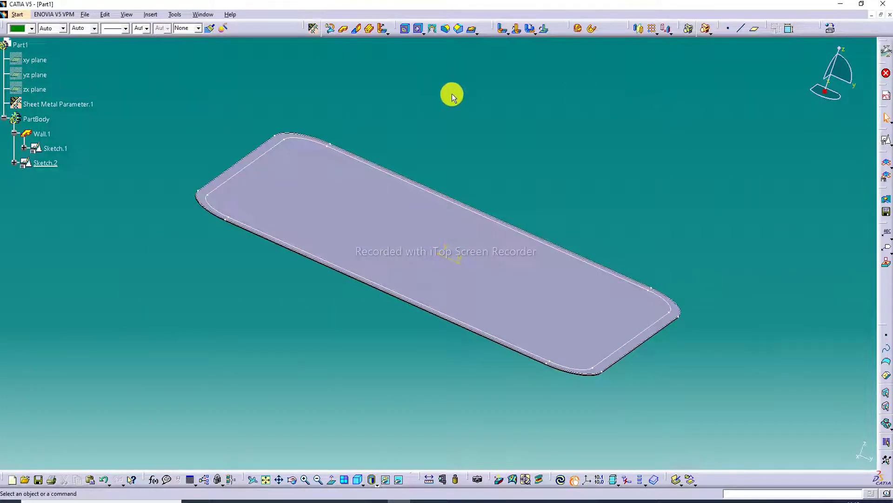
Step: Define a surface stamp with a 60 deg angle, 3.2 mm height, 3.1 mm radius R1 and 3.2 mm radius R2
left_click(472, 30)
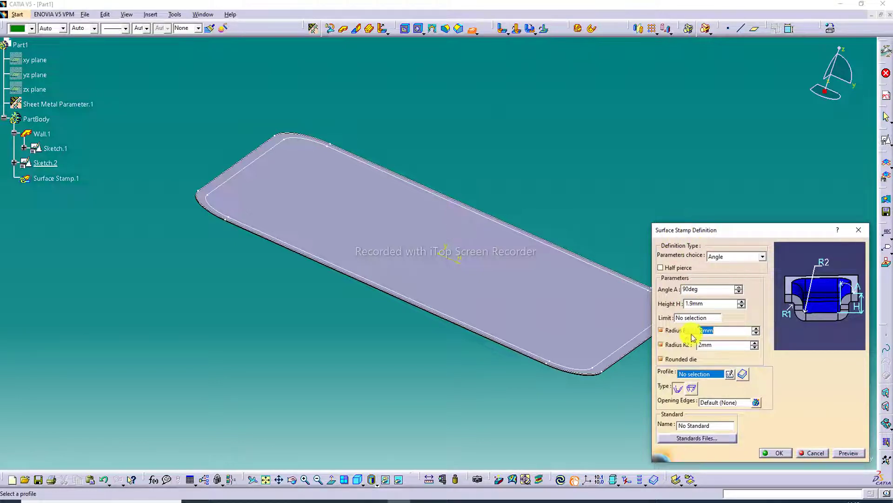
left_click(700, 289)
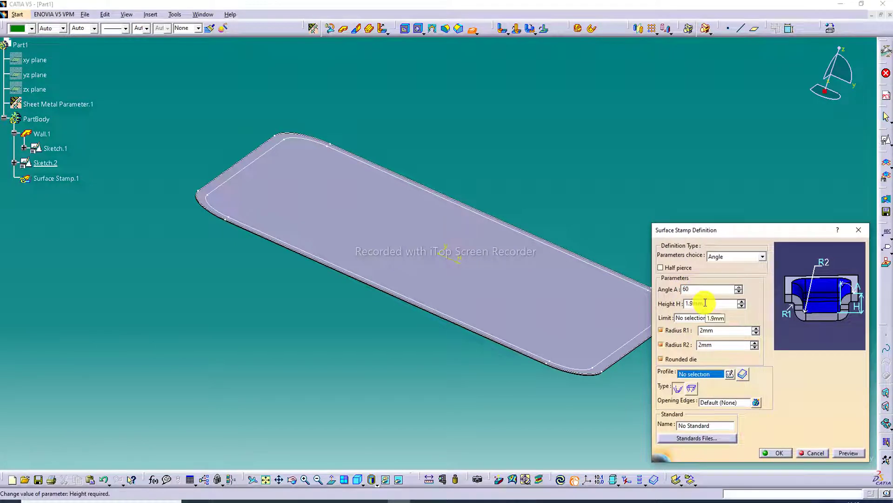
left_click_drag(706, 304, 672, 305)
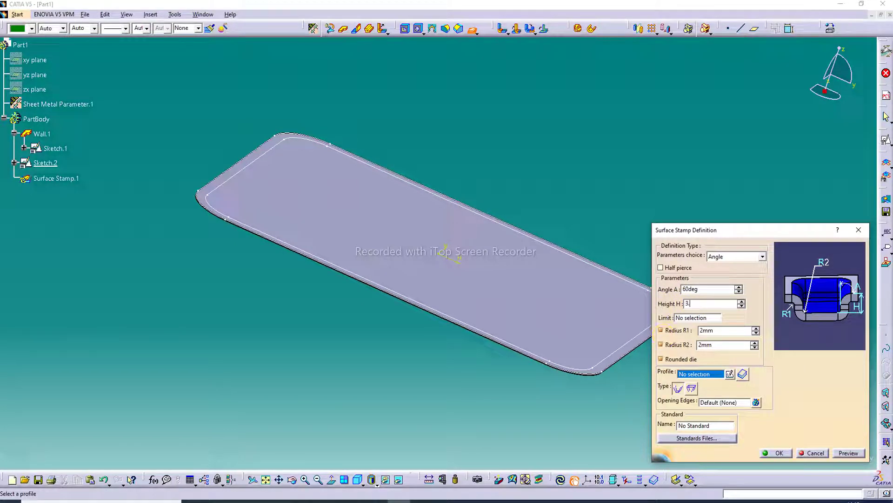
left_click(721, 331)
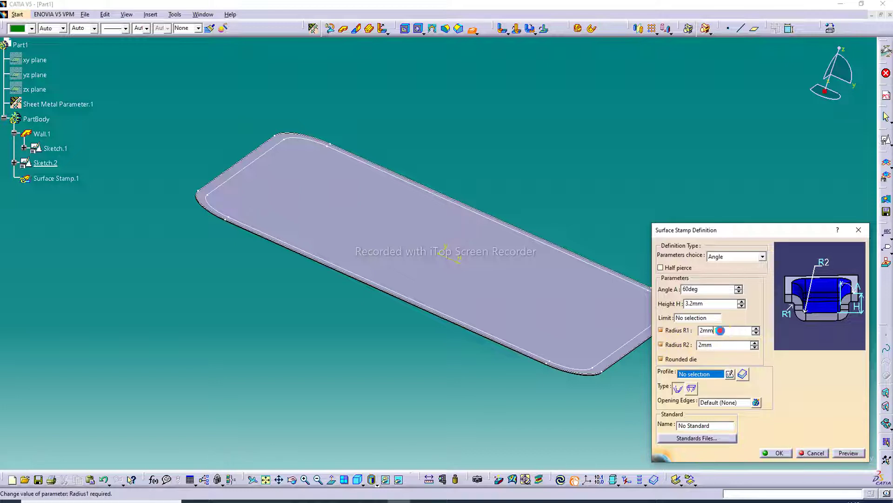
left_click_drag(721, 331, 678, 334)
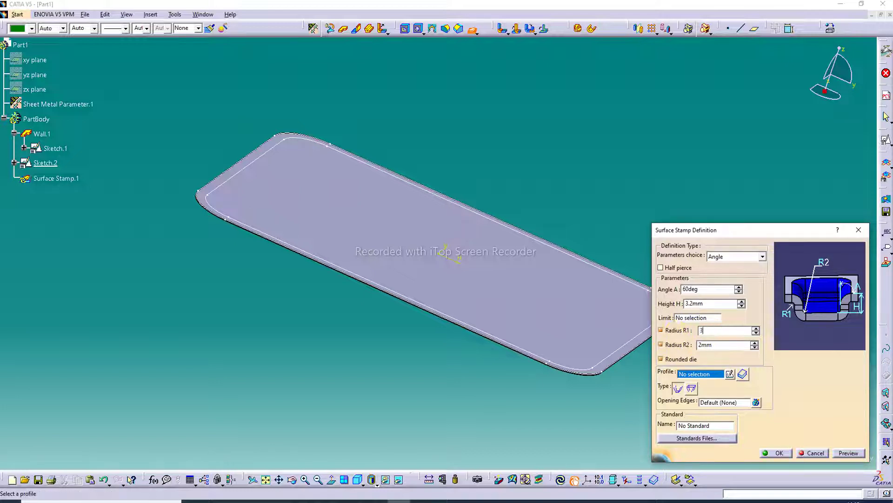
type("3.1")
left_click(720, 346)
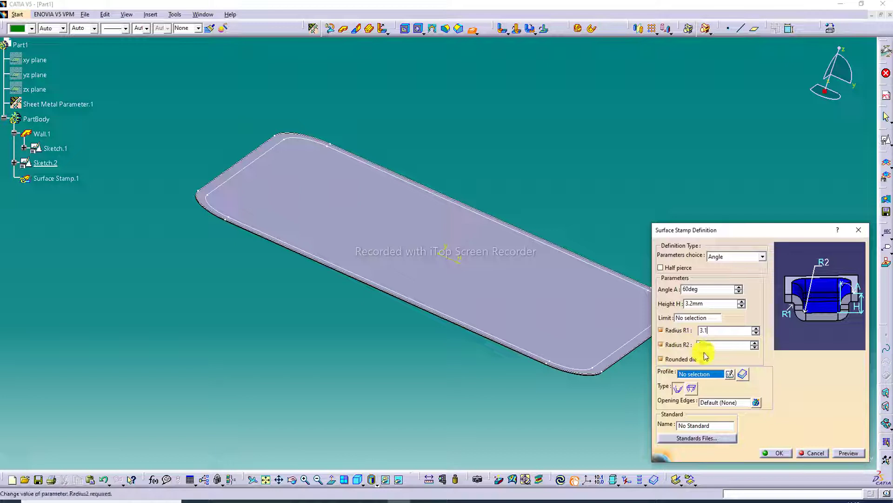
left_click_drag(715, 345, 681, 347)
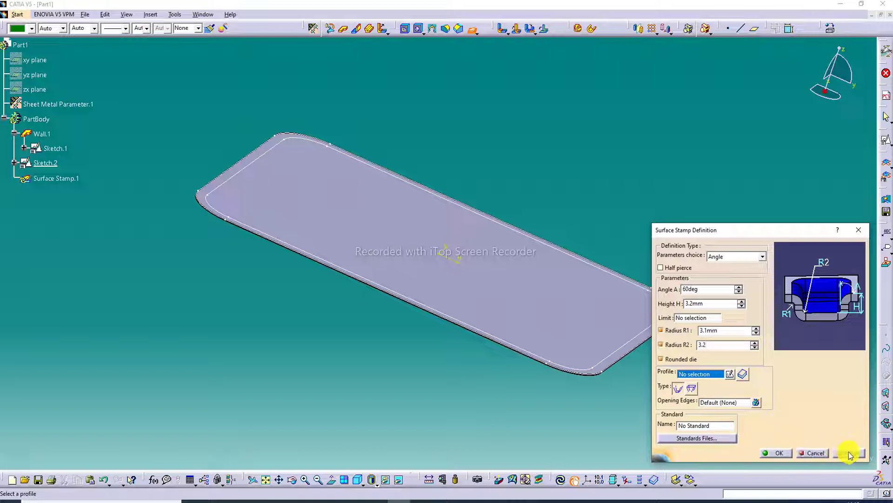
Step: Assign the inward offset sketch, Sketch.2, as the stamp's profile, preview it and create the surface stamp
left_click(603, 363)
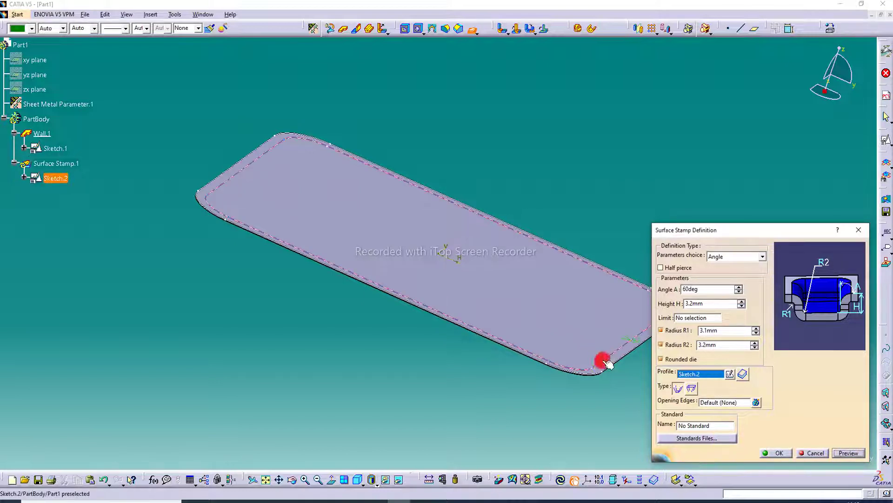
left_click(848, 454)
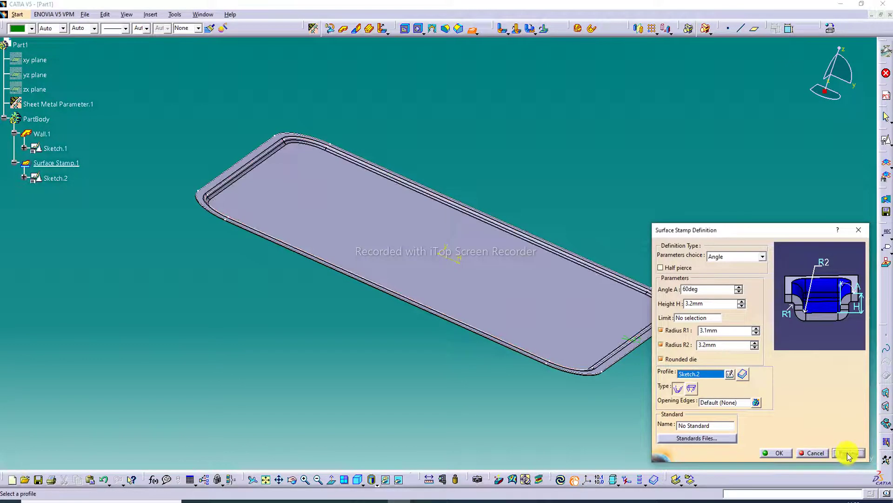
left_click(783, 451)
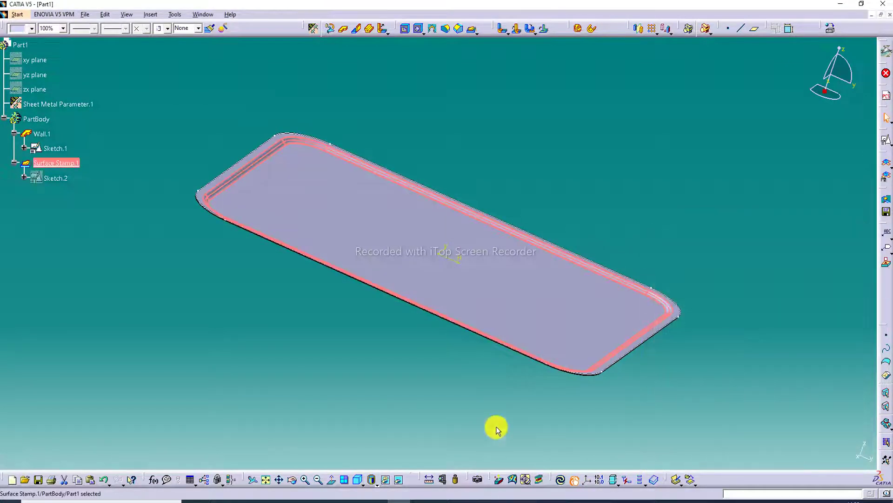
left_click(372, 501)
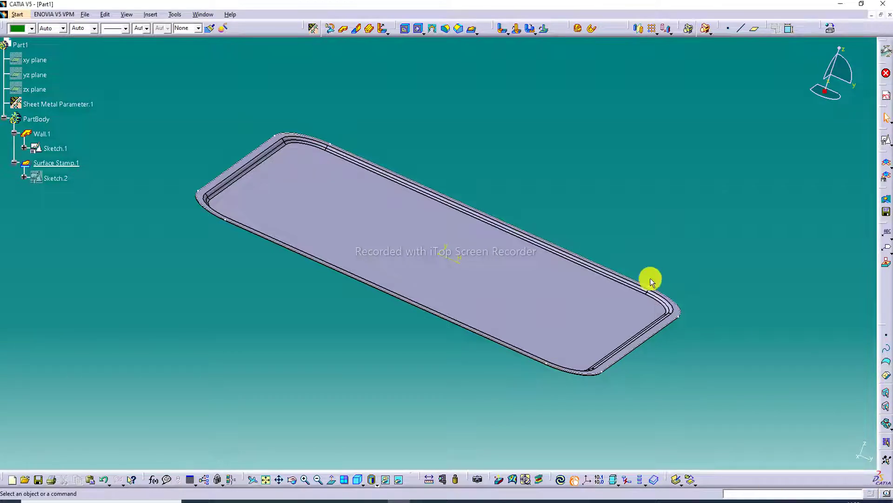
Step: Open a positioned sketch on the stamped recess's floor with implicit origin and orientation
middle_click_drag(442, 215, 455, 255)
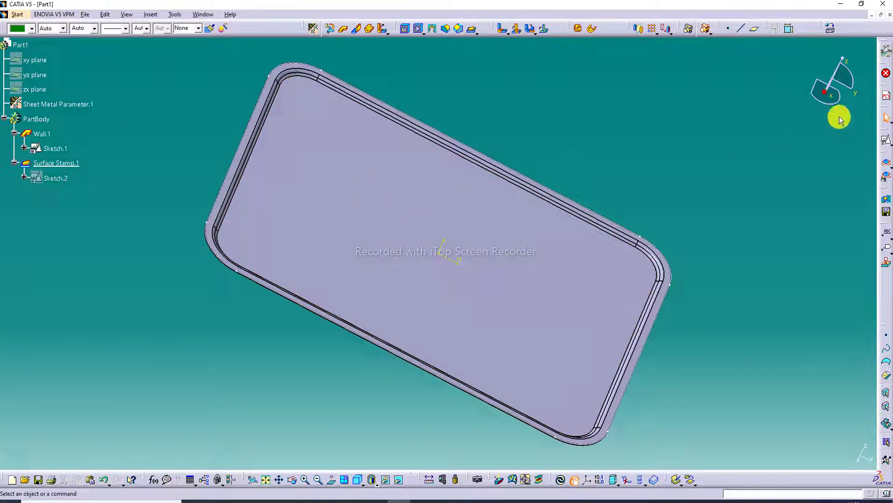
left_click(474, 229)
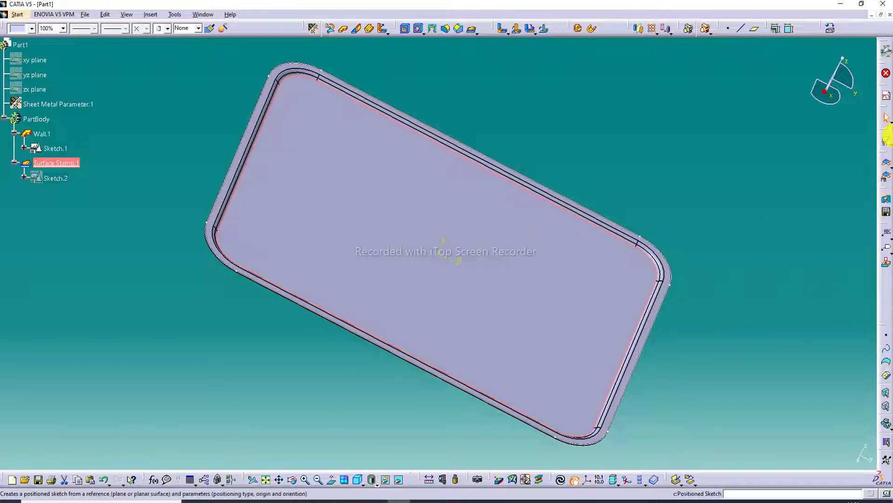
left_click(887, 139)
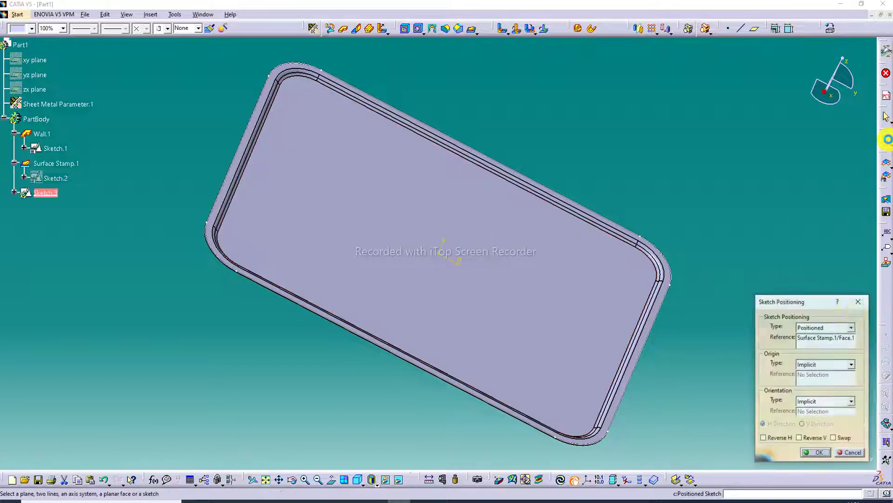
left_click(818, 453)
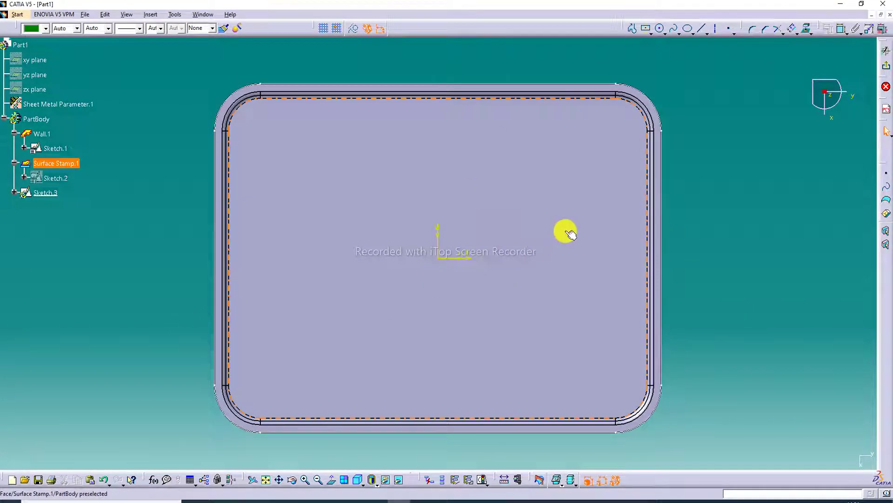
Step: Sketch a large circle in the lower-left area of the plate's recessed floor
middle_click_drag(566, 231, 608, 232)
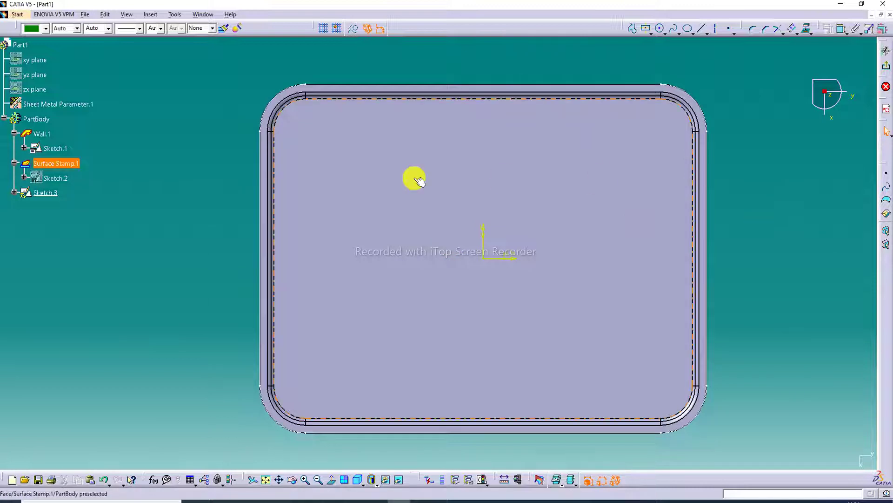
left_click(652, 33)
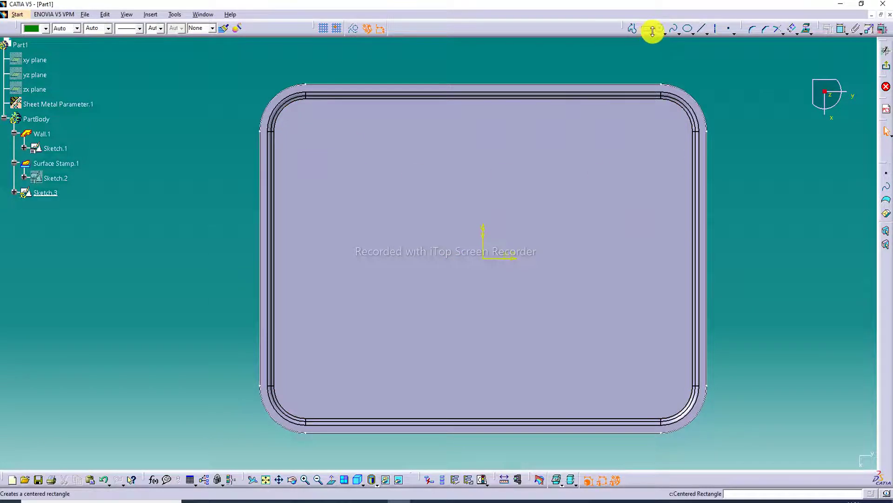
left_click(660, 28)
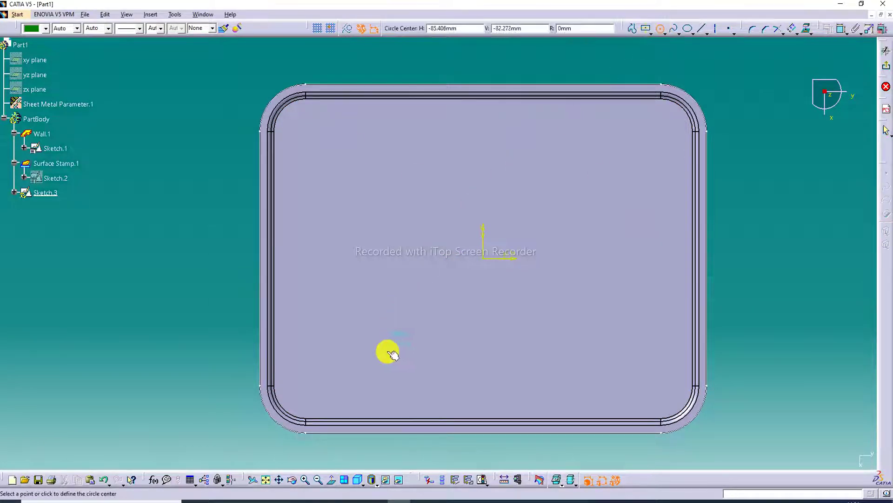
left_click(363, 320)
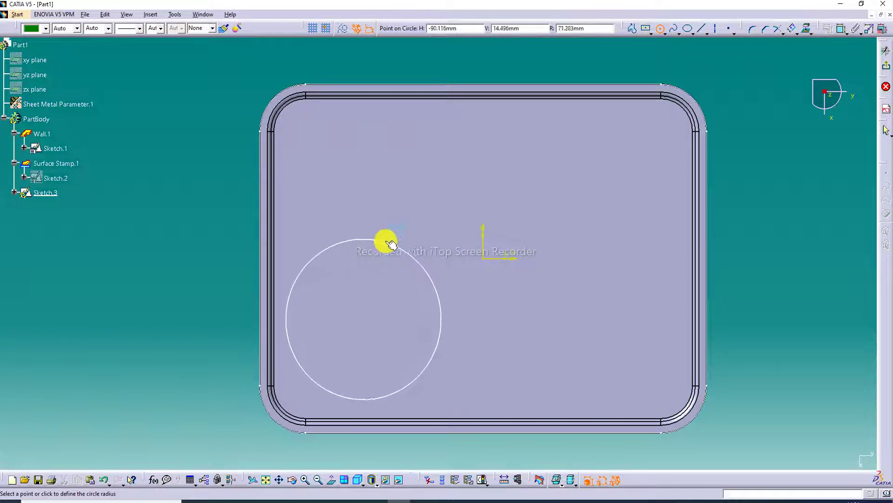
left_click(389, 237)
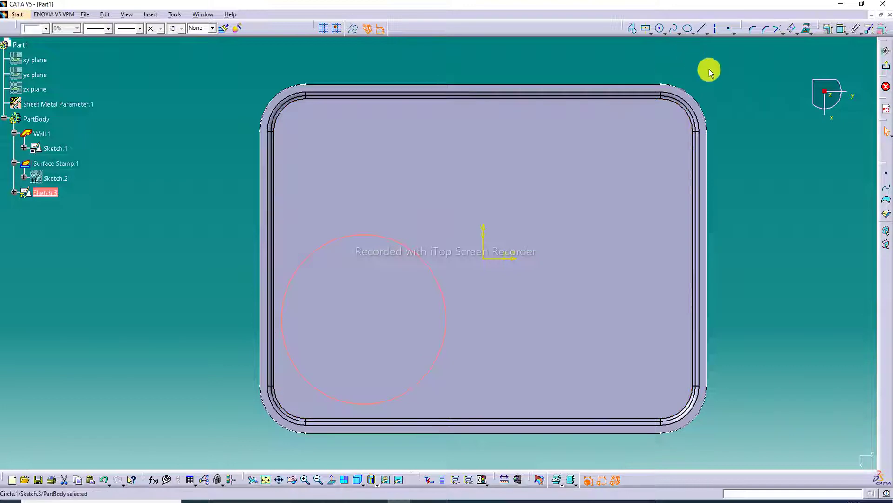
Step: Sketch a large centered rectangle to the right of the circle in the lower part of the recessed floor
left_click(647, 28)
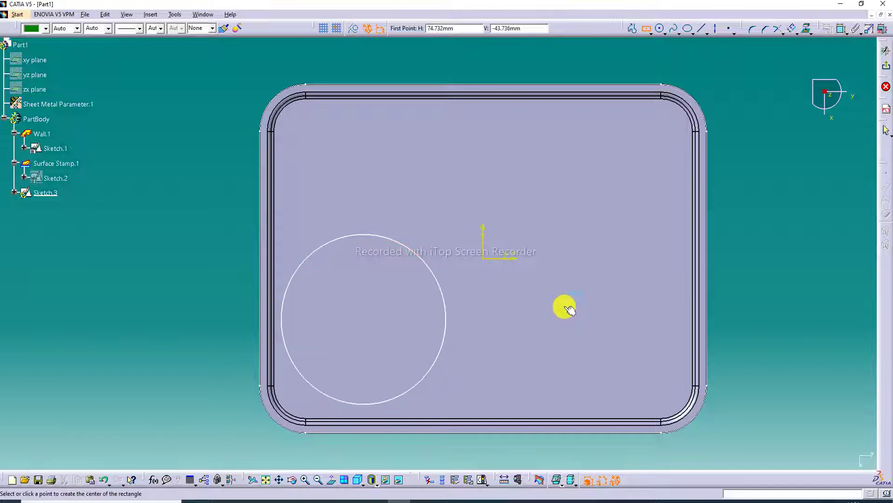
left_click(564, 309)
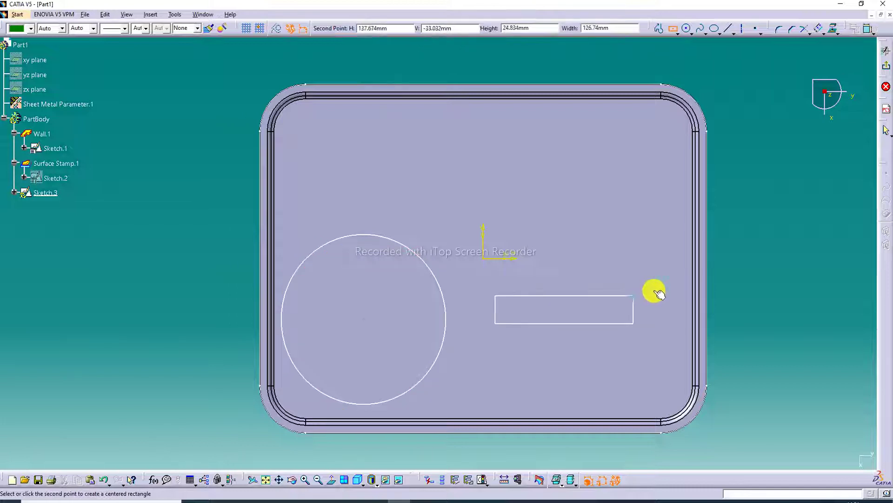
left_click(667, 390)
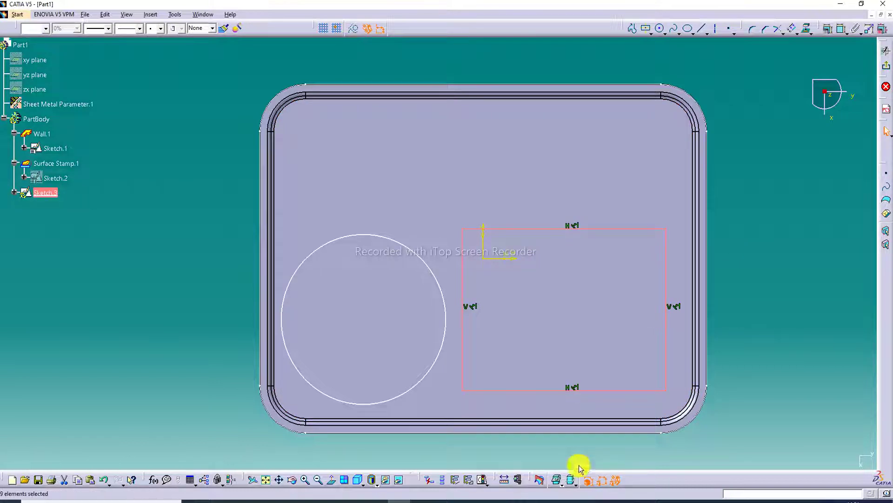
mouse_move(377, 499)
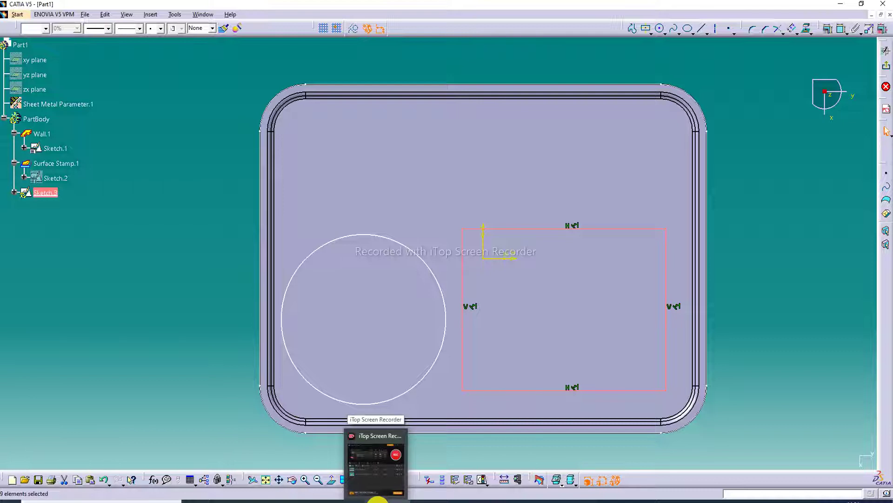
Step: Shift the rectangle and the large circle slightly toward the lower right by moving their center points
left_click(754, 307)
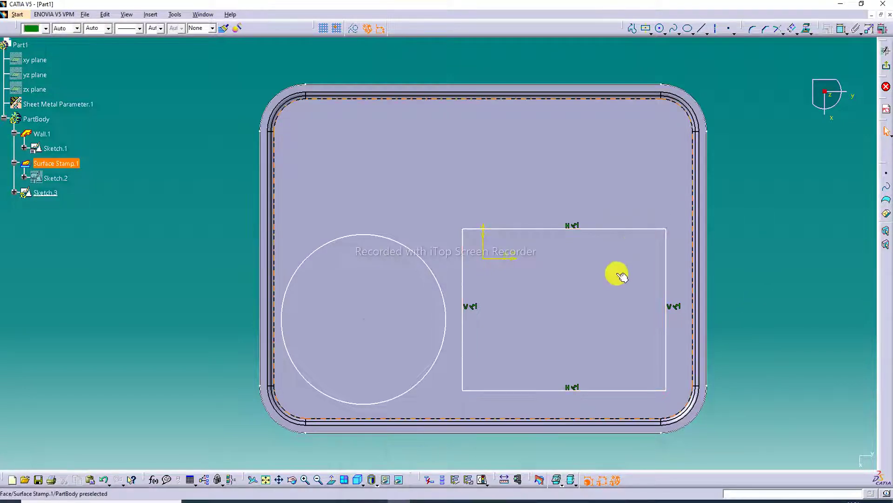
left_click_drag(565, 310, 574, 315)
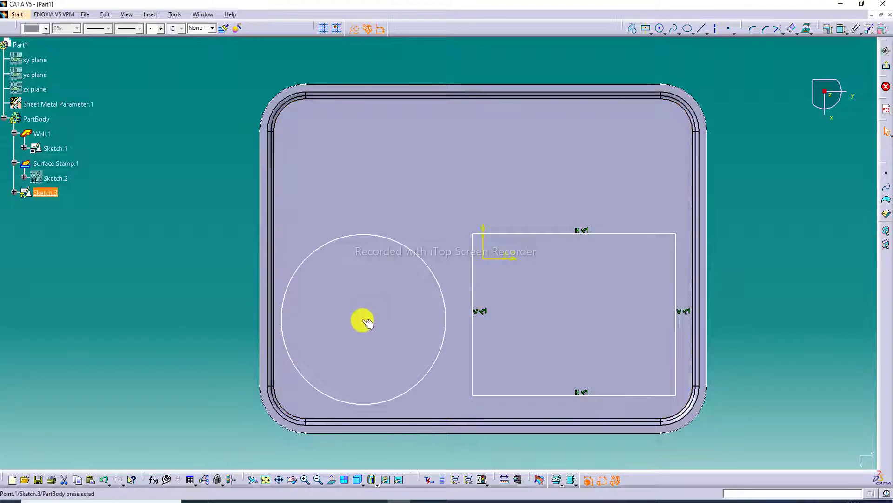
left_click_drag(363, 321, 368, 322)
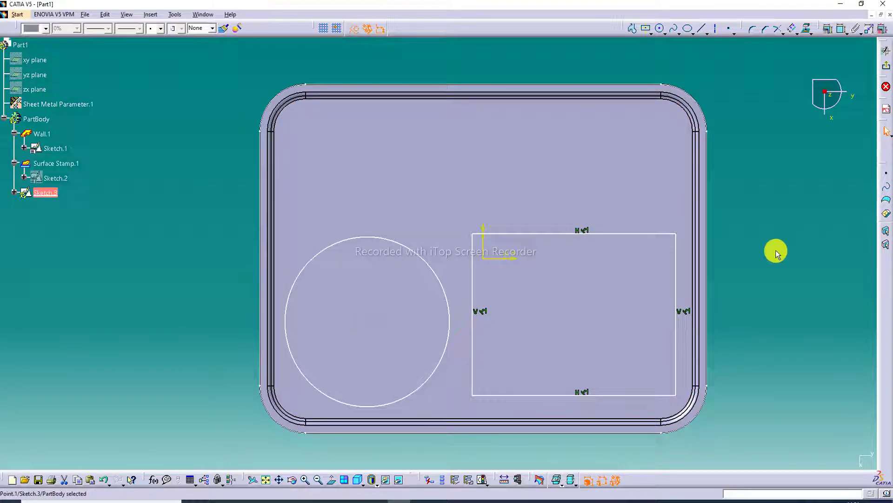
Step: Round all four corners of the rectangle with a 12 mm radius and move the rectangle slightly lower
left_click(752, 29)
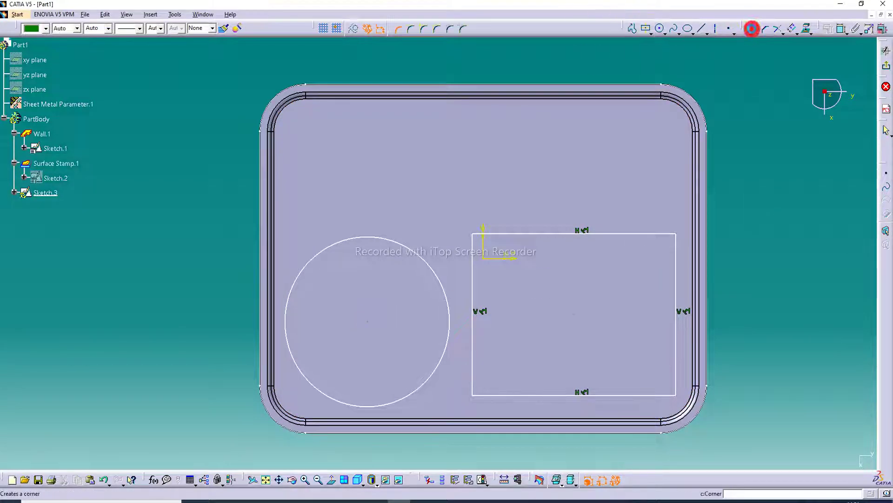
mouse_move(451, 76)
left_mouse_down()
mouse_move(564, 80)
mouse_move(672, 152)
mouse_move(688, 265)
mouse_move(734, 377)
mouse_move(695, 413)
left_mouse_up()
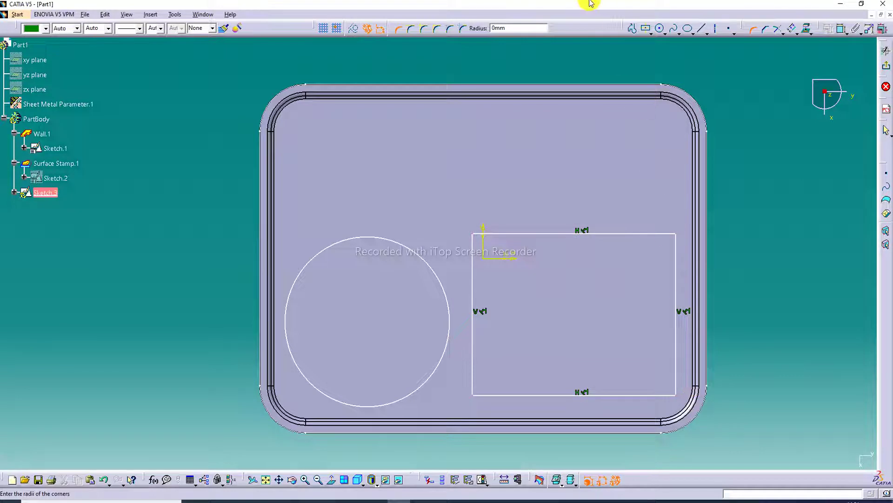
double_click(486, 27)
type("12")
key("Return")
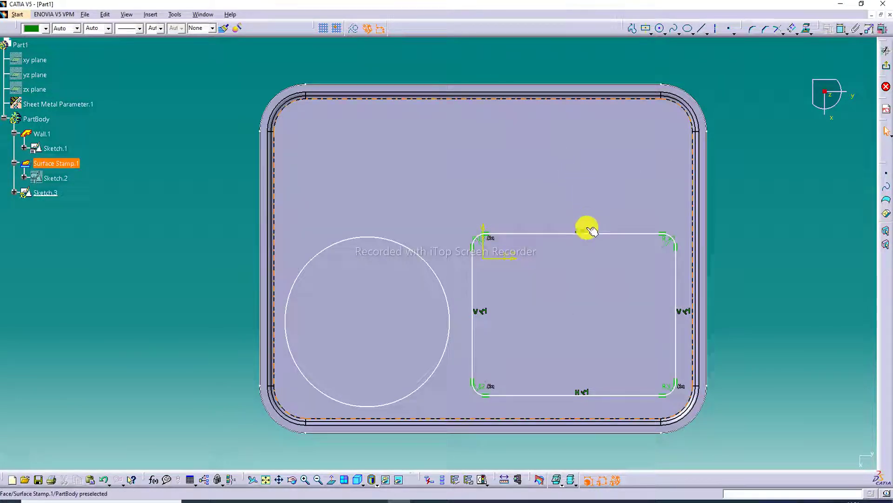
left_click_drag(580, 318, 582, 324)
left_click(761, 188)
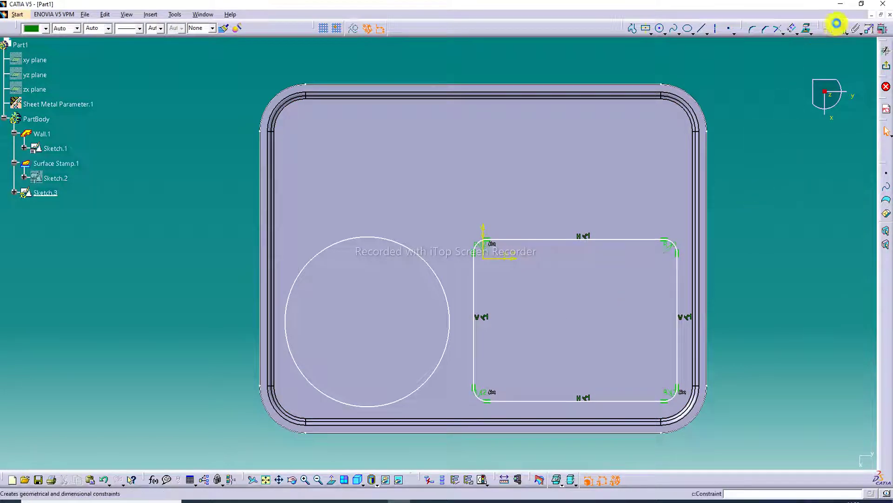
Step: Sketch a small circle in the upper-left corner of the recessed floor, above the large circle
left_click(660, 29)
left_click(328, 146)
left_click(344, 115)
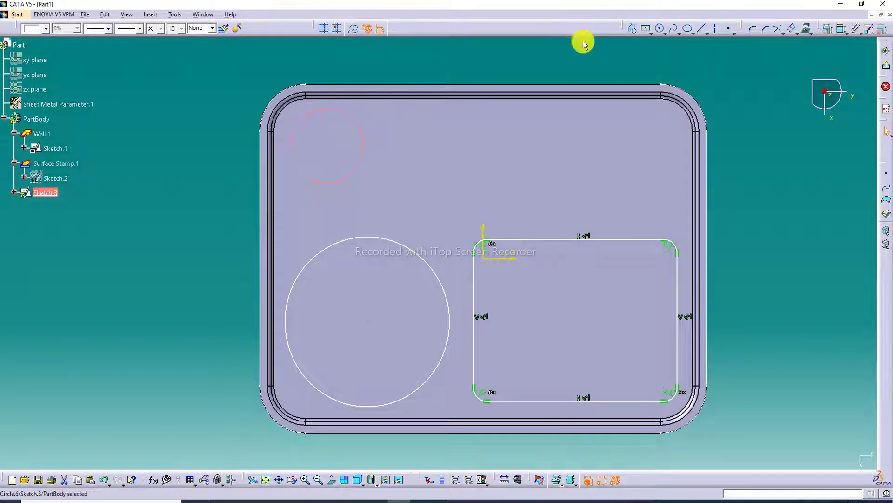
Step: Sketch a horizontal elongated hole with a radius of about 31.8 mm in the upper middle of the recessed floor
left_click(651, 33)
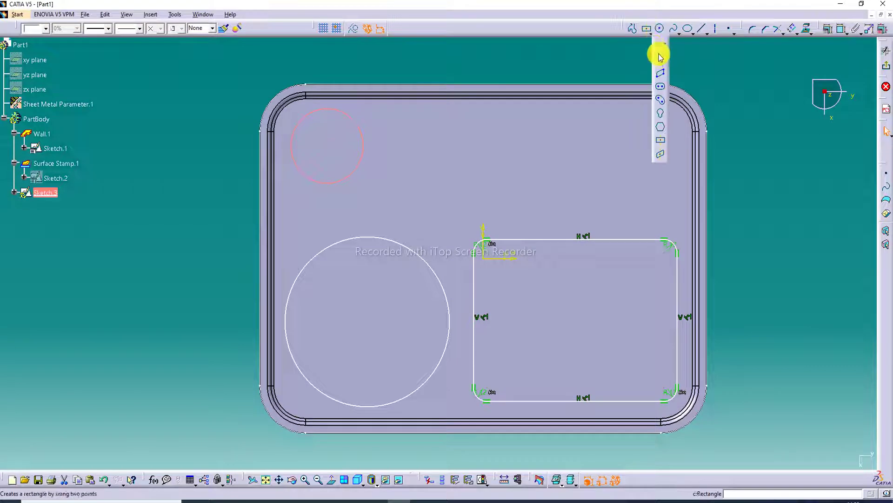
left_click(661, 88)
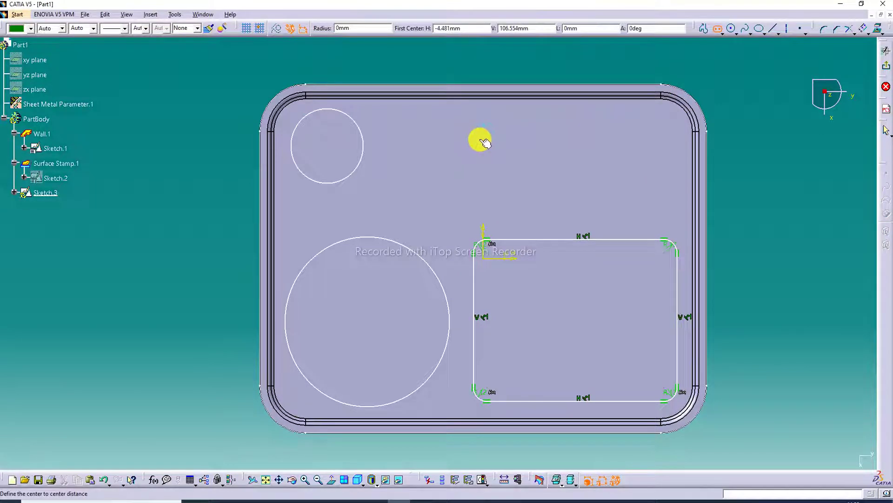
left_click(437, 142)
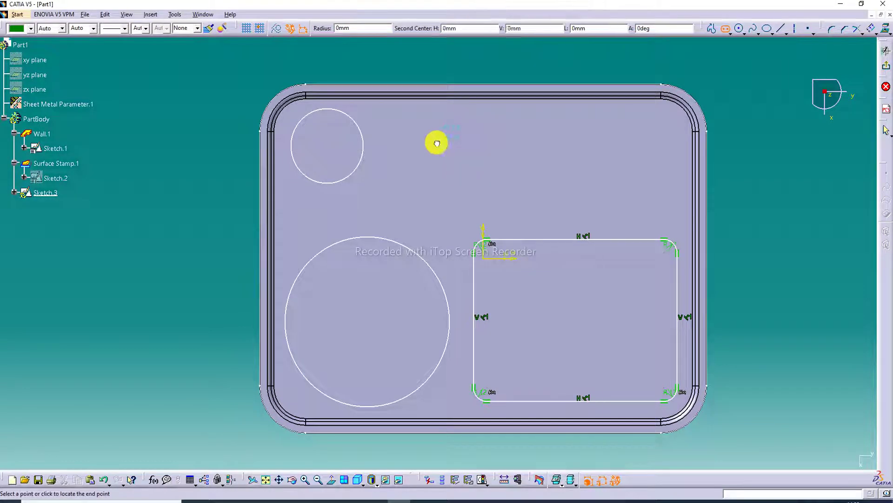
left_click(559, 142)
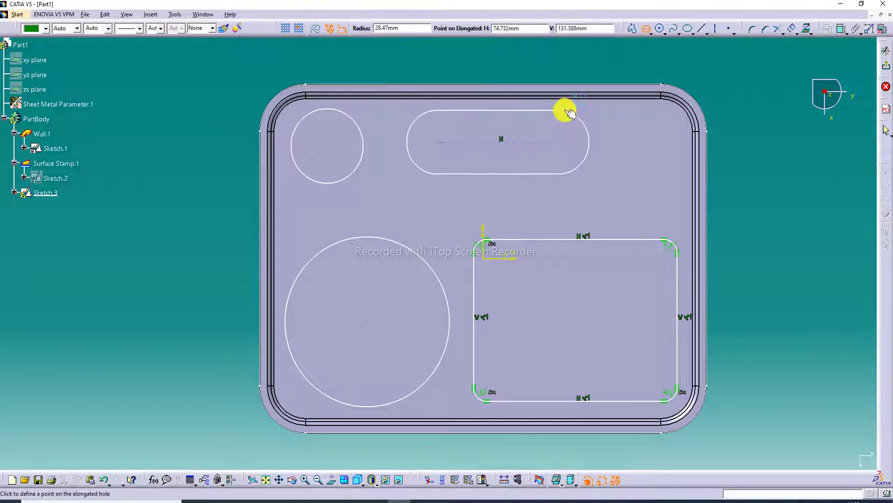
left_click(580, 105)
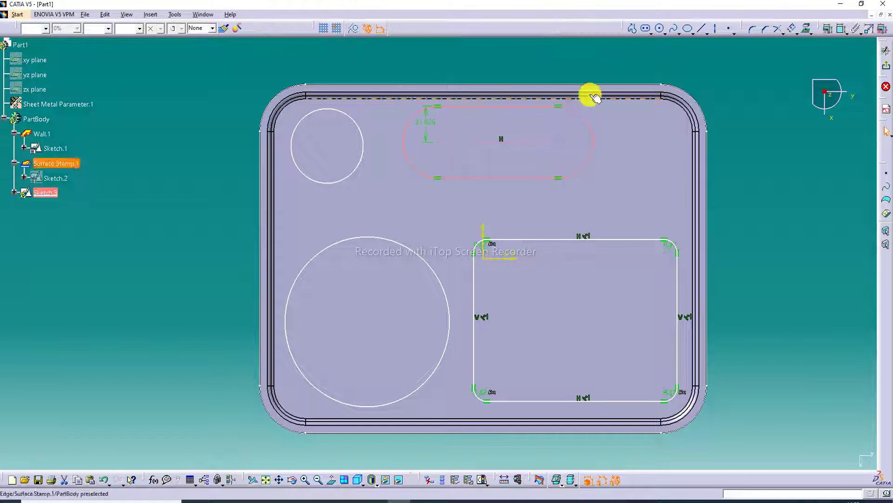
Step: Sketch a small circle in the upper-right corner beside the elongated hole and shift it slightly to the right
left_click(660, 29)
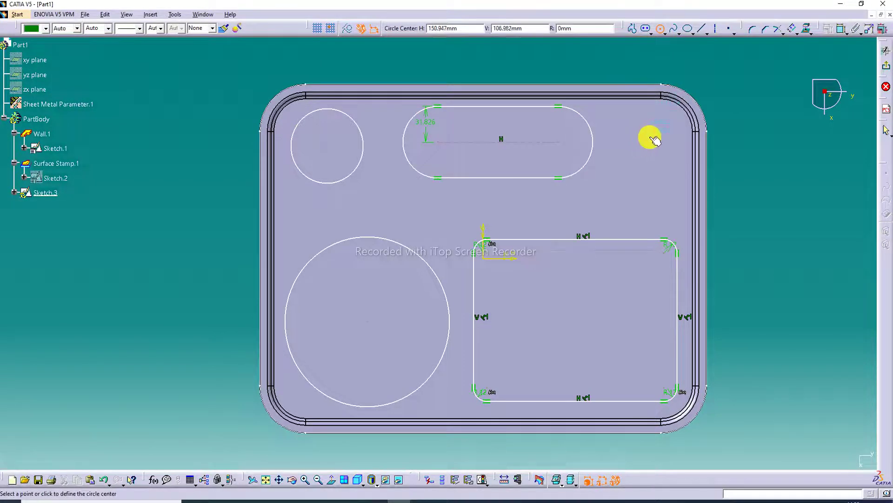
left_click(641, 138)
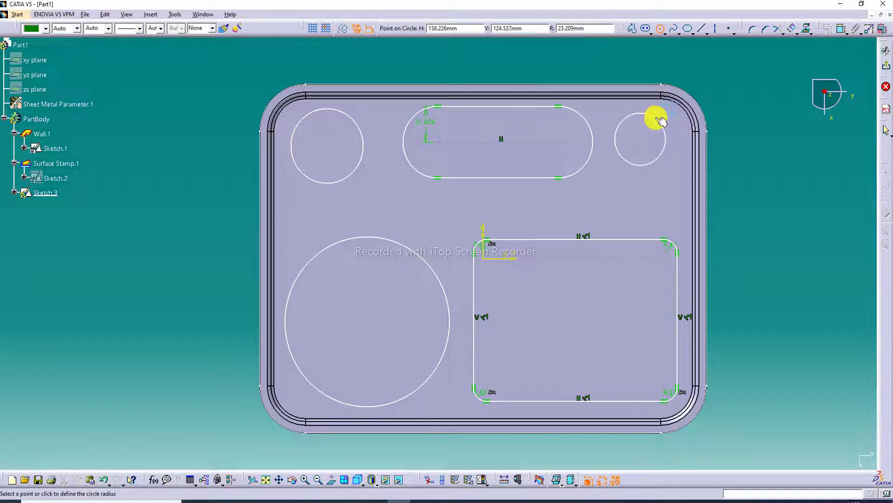
left_click(666, 113)
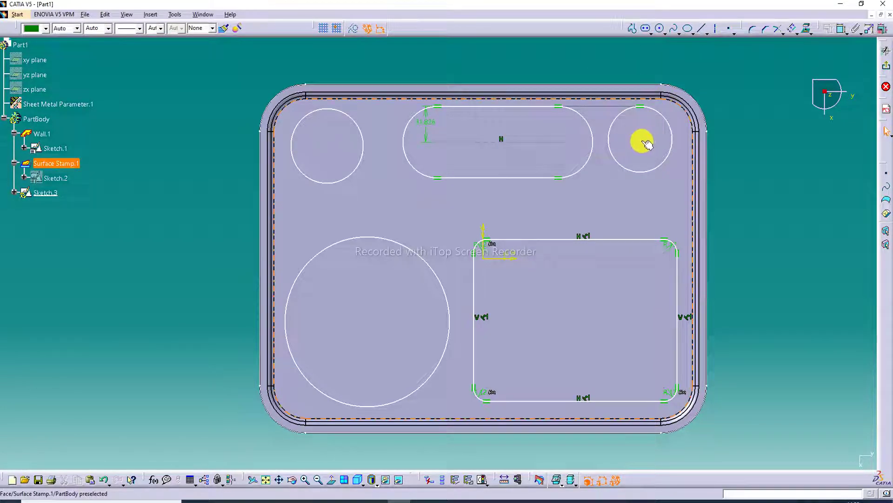
left_click_drag(641, 140, 646, 141)
left_click(721, 88)
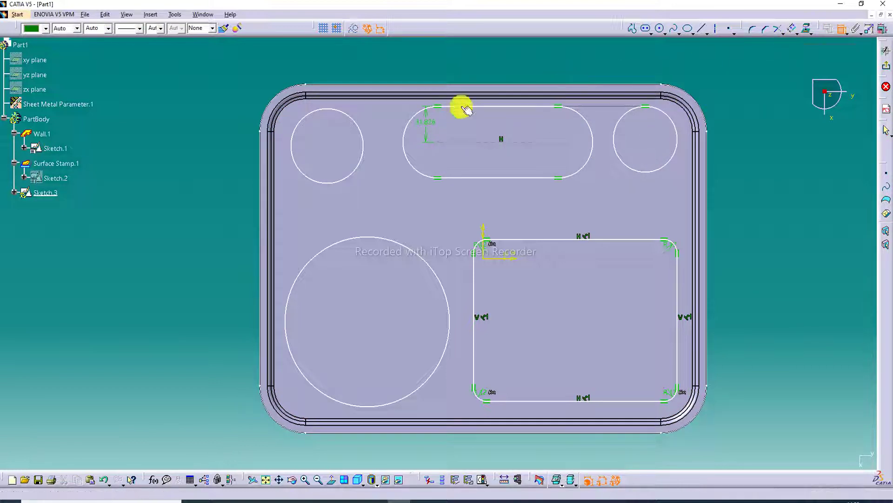
Step: Constrain the upper-left small circle tangent to both the upper and lower straight edges of the elongated hole
left_click(350, 116)
left_click(465, 107)
right_click(382, 79)
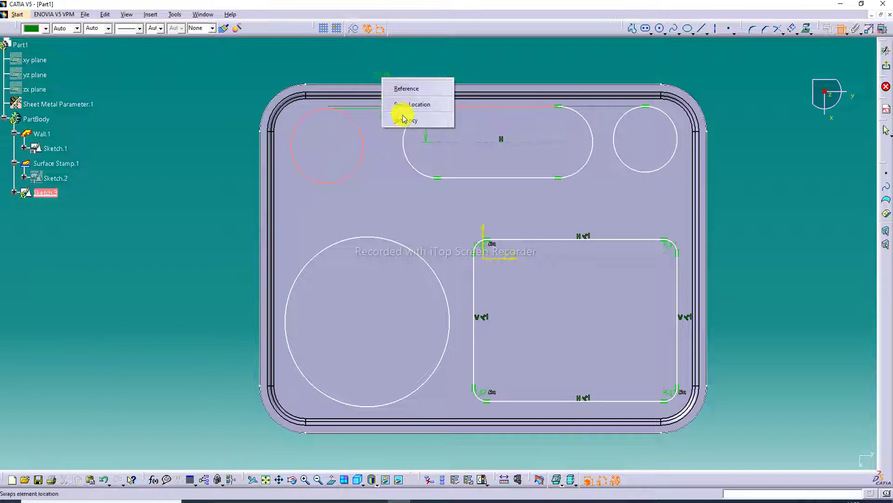
left_click(421, 121)
left_click(840, 29)
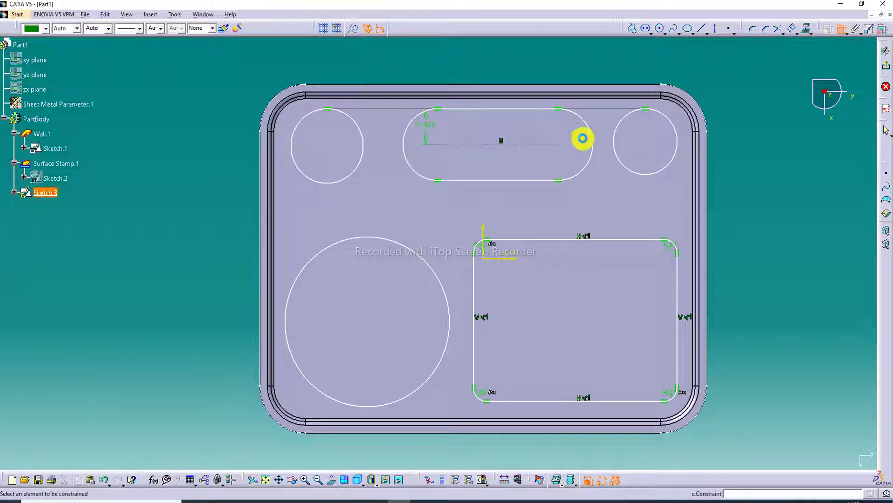
left_click(470, 181)
left_click(351, 173)
right_click(372, 194)
left_click(398, 282)
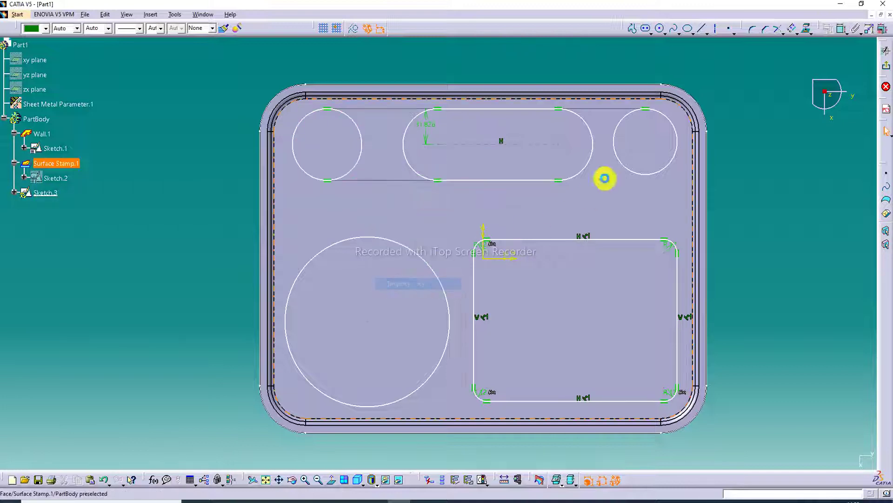
Step: Constrain the upper-right small circle tangent to the lower straight edge of the elongated hole
left_click(840, 30)
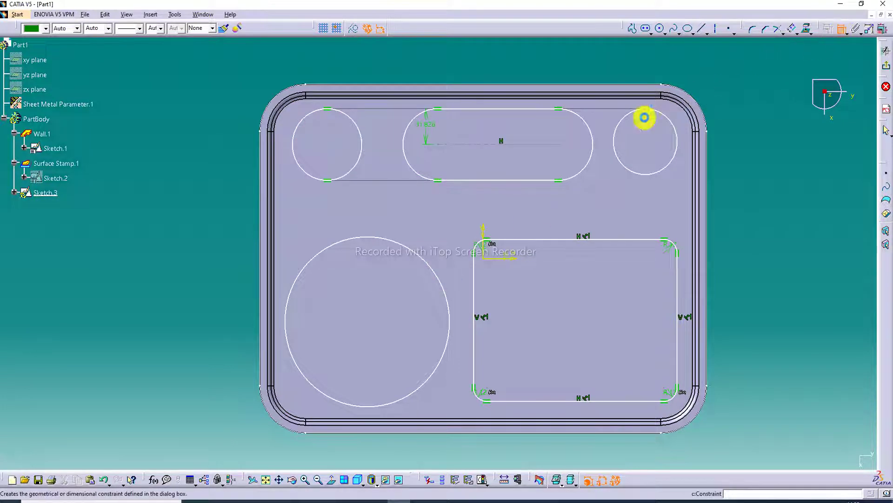
left_click(539, 183)
left_click(650, 172)
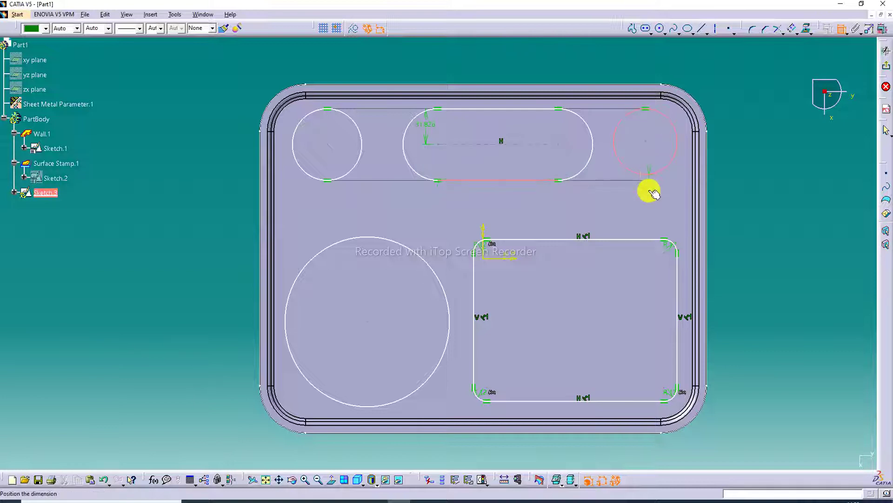
right_click(650, 191)
left_click(673, 280)
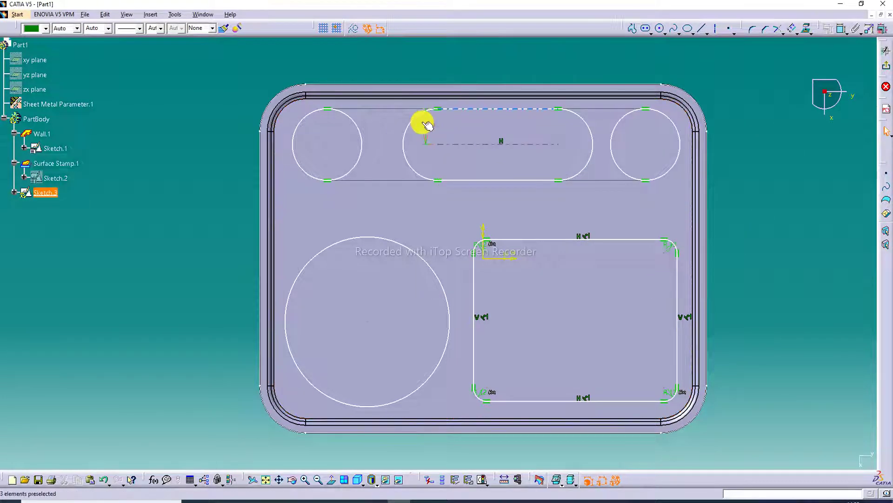
Step: Set the elongated hole's radius dimension to 32 mm and dimension the large circle's diameter
double_click(423, 124)
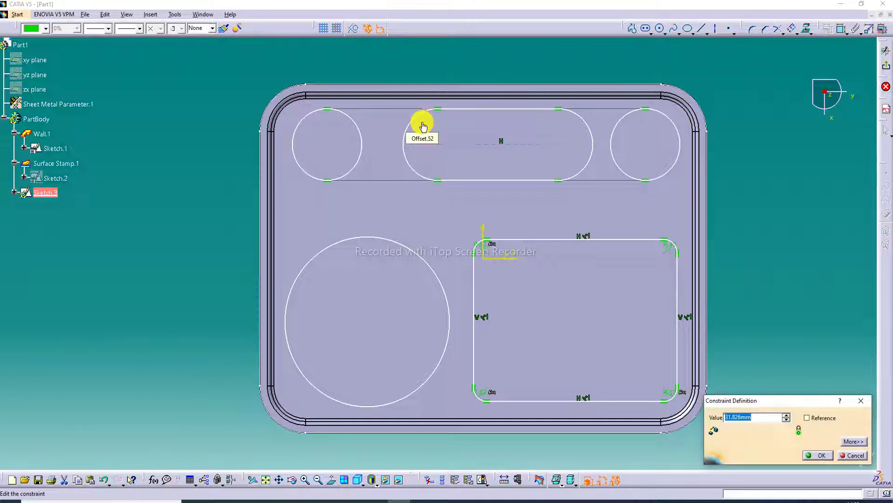
key("Return")
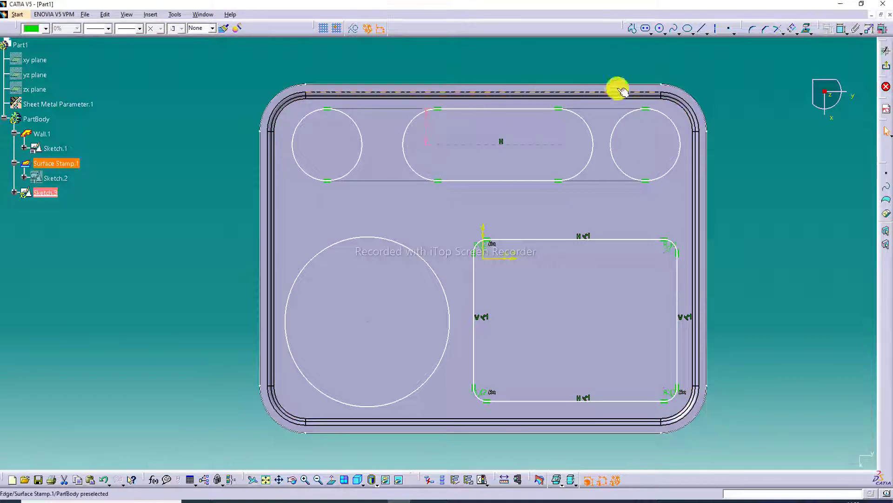
left_click(842, 31)
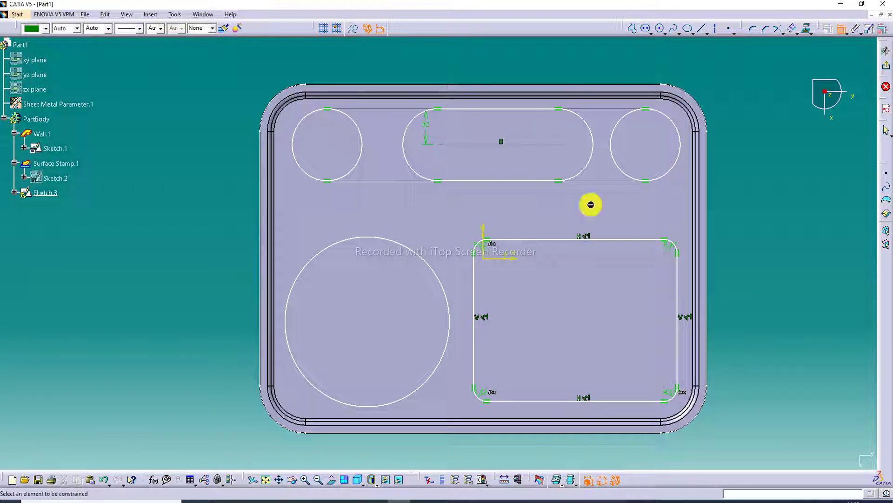
left_click(420, 254)
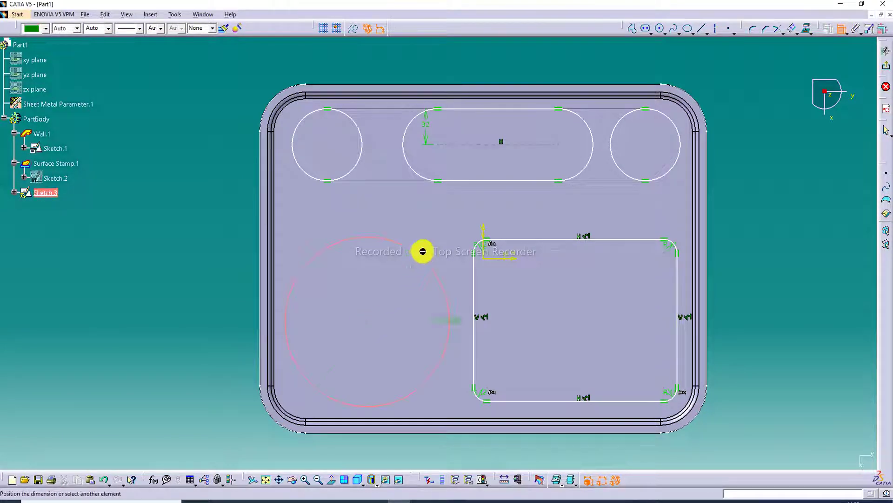
left_click(435, 230)
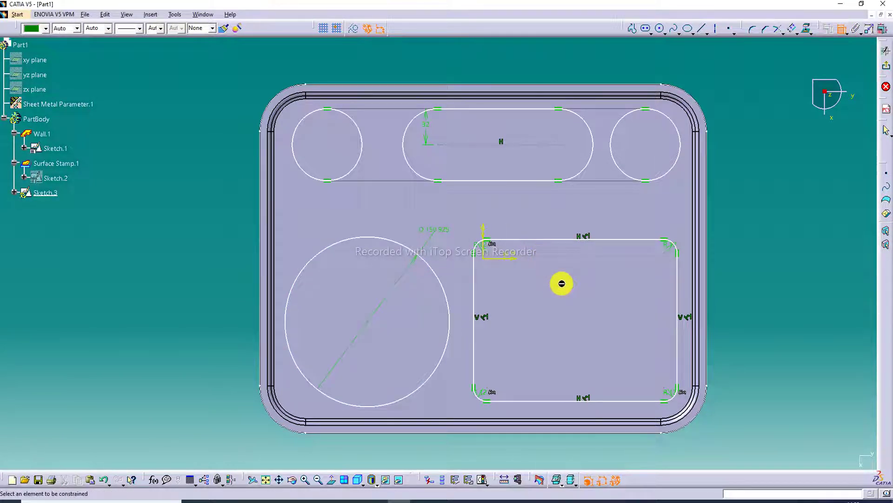
Step: Dimension the width and height of the rounded rectangle
left_click(475, 299)
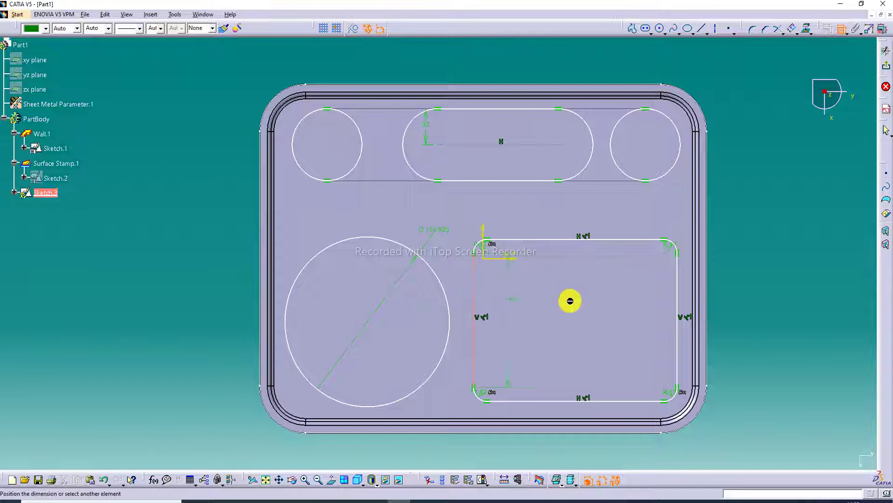
left_click(677, 299)
left_click(587, 444)
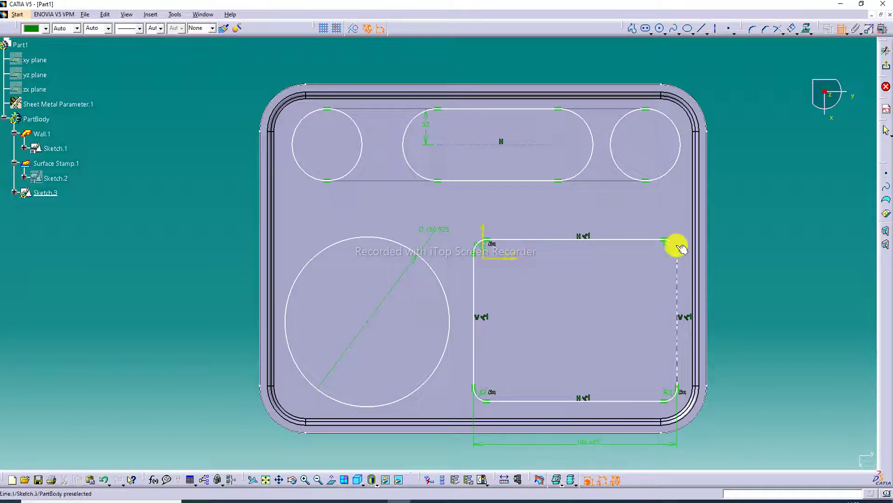
left_click(634, 240)
left_click(598, 401)
left_click(733, 321)
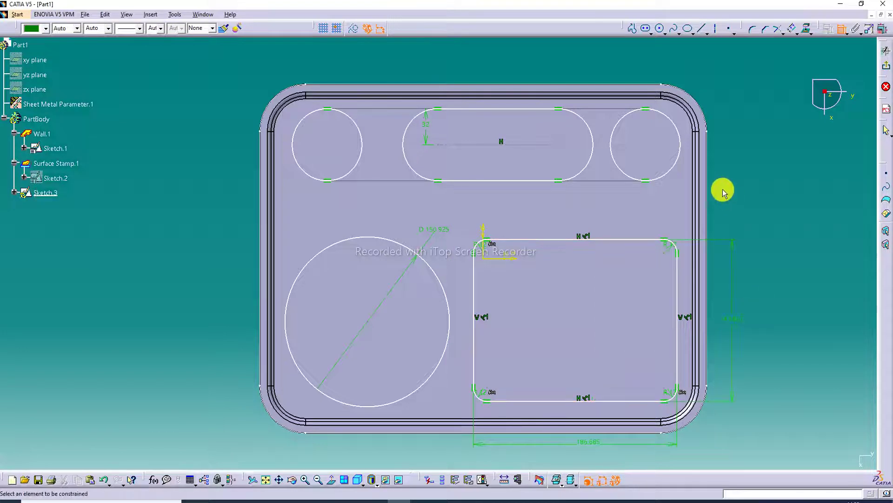
Step: Dimension the rounded rectangle's distances from the plate's right and lower outer edges
left_click(676, 273)
left_click(711, 283)
left_click(718, 214)
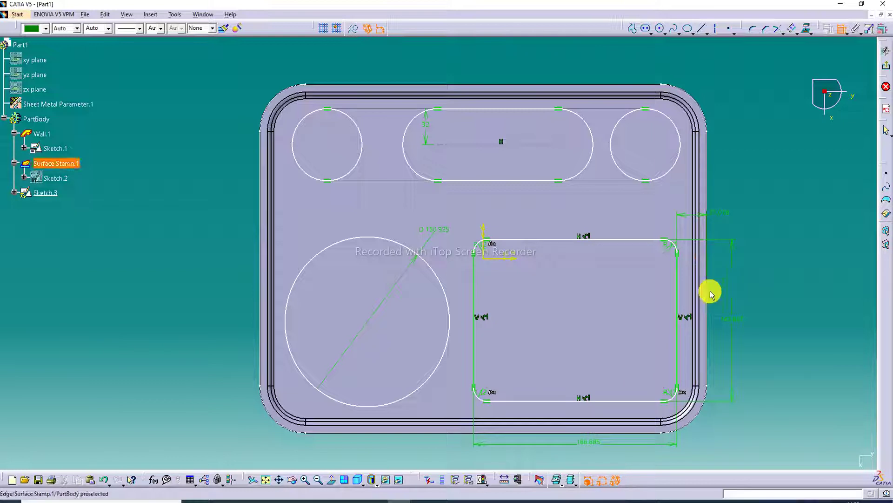
left_click(638, 403)
left_click(631, 431)
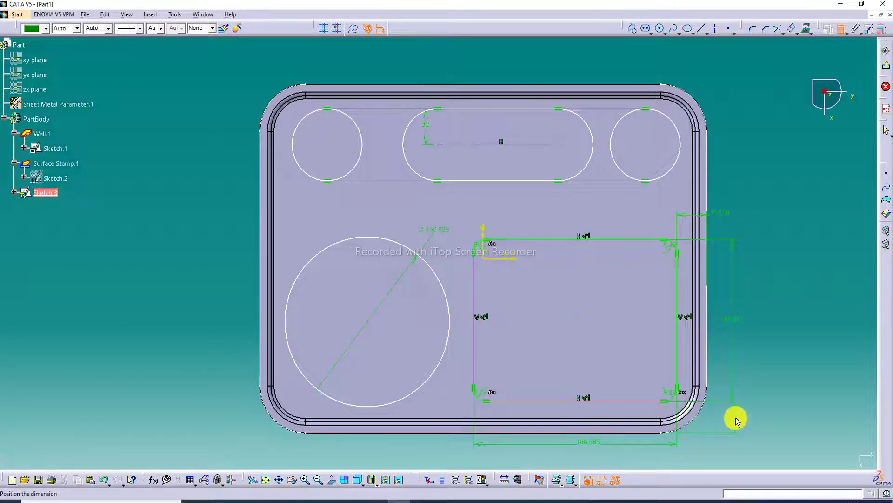
left_click(722, 423)
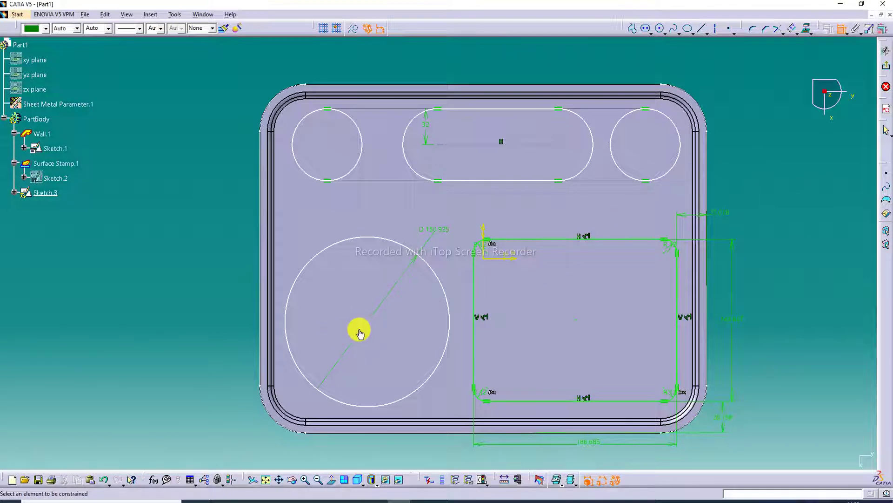
Step: Dimension the large circle's center from the plate's left and lower outer edges, placing the horizontal dimension below the plate
left_click(260, 319)
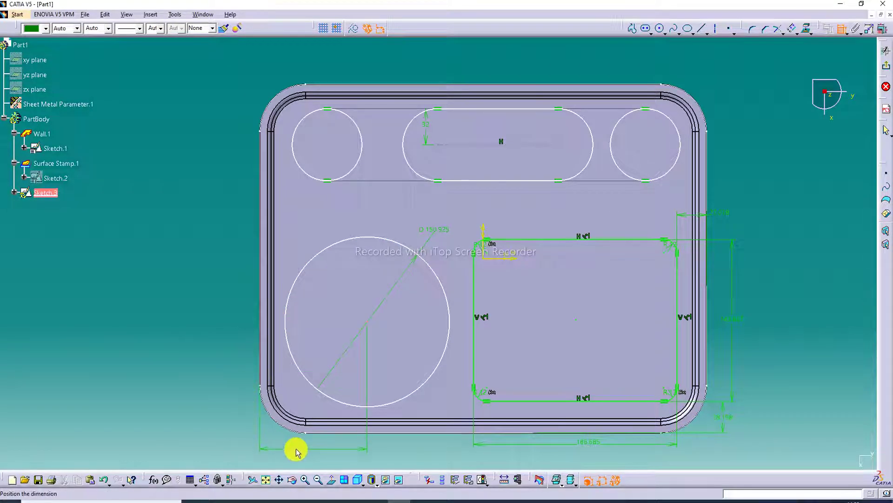
left_click(230, 438)
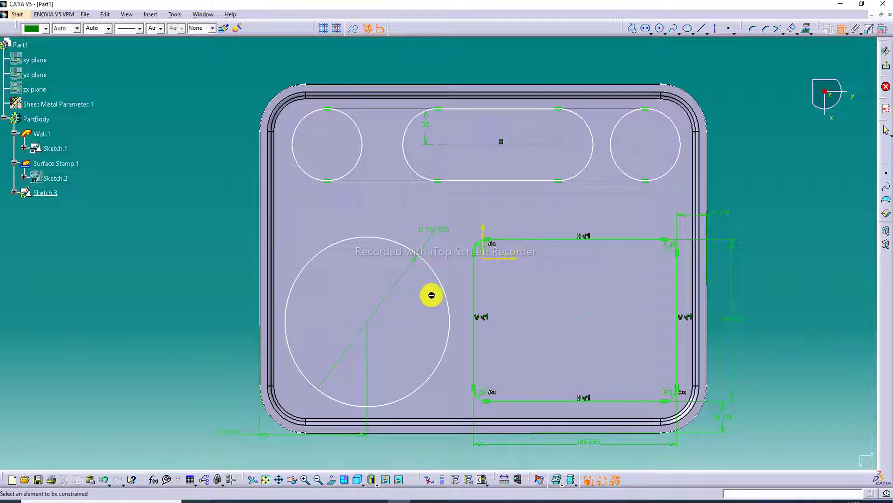
left_click(368, 327)
left_click(386, 436)
left_click(233, 361)
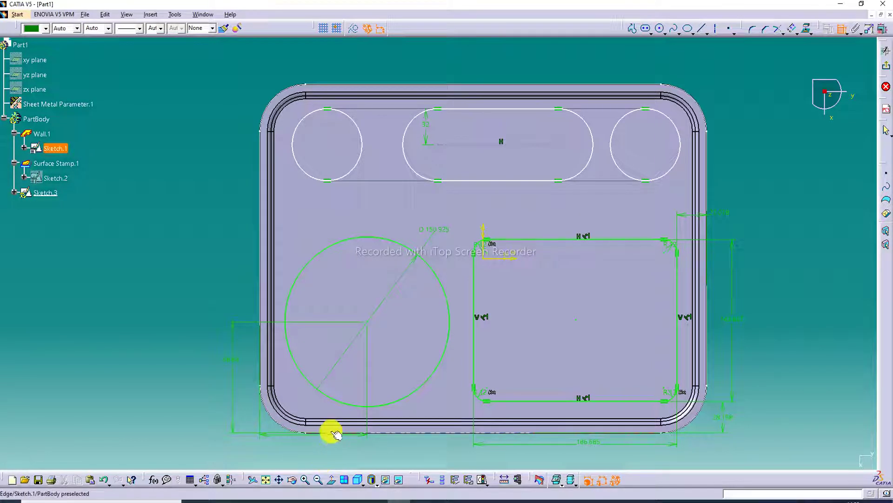
left_click(361, 447)
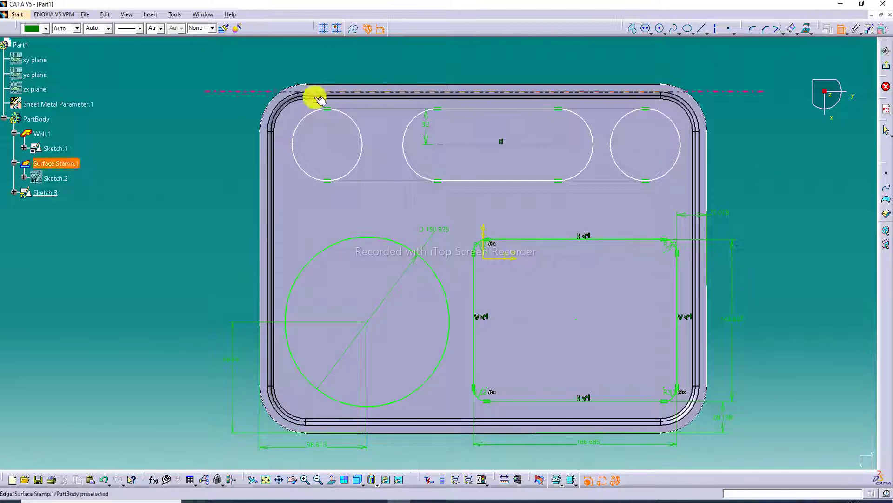
Step: Dimension the horizontal distances from the two small circles' centers to the plate's nearest left and right outer edges
left_click(332, 148)
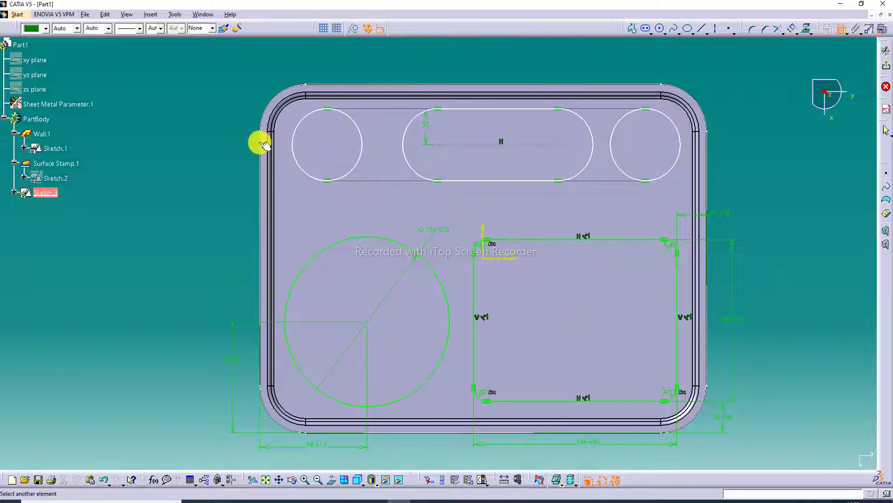
left_click(294, 71)
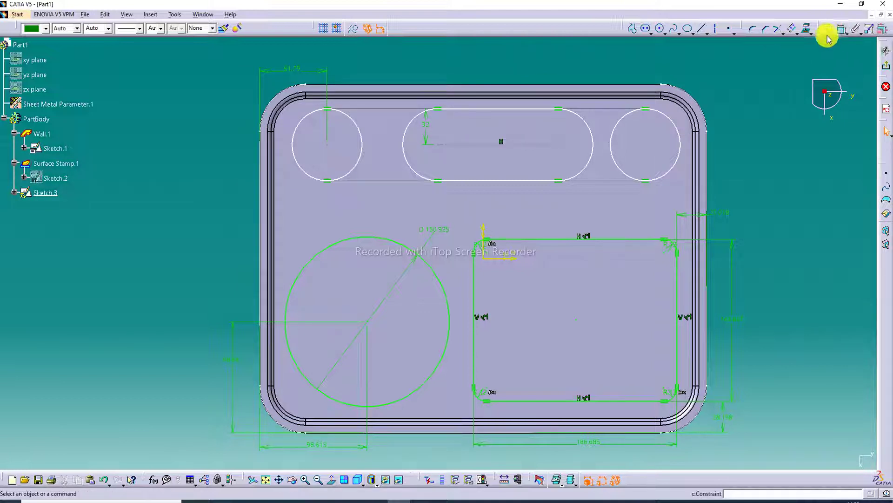
left_click(649, 147)
left_click(712, 145)
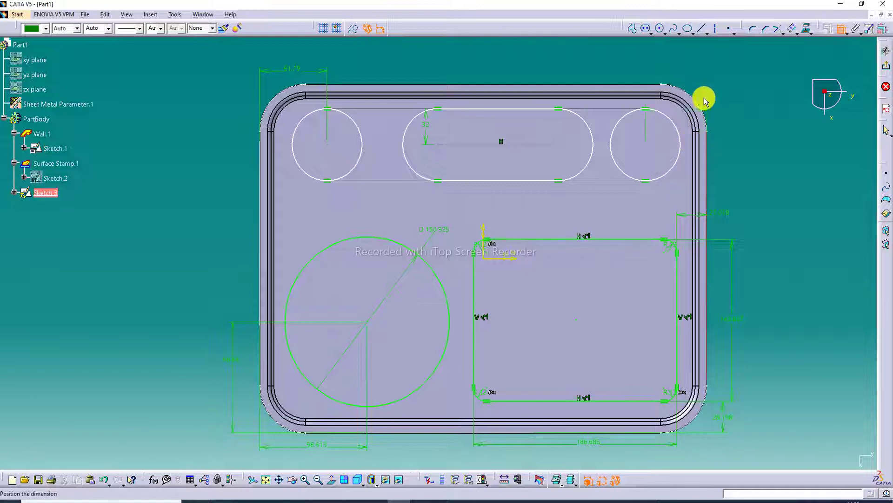
left_click(683, 75)
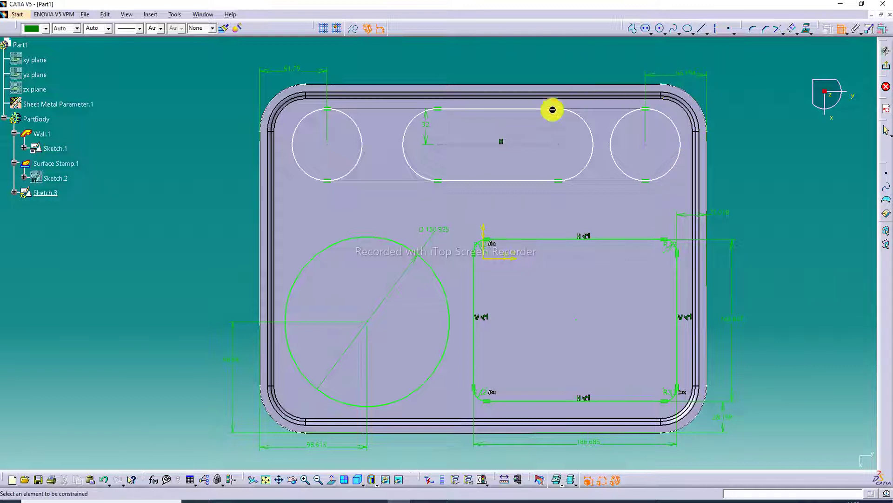
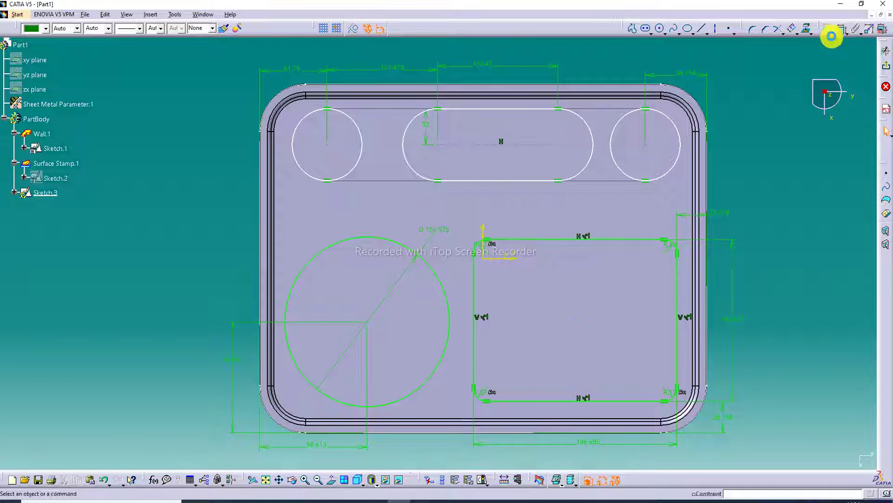
Step: Replace the horizontal dimension between the left small circle and the slot with one from the slot's upper line to the plate's upper edge
left_click(386, 67)
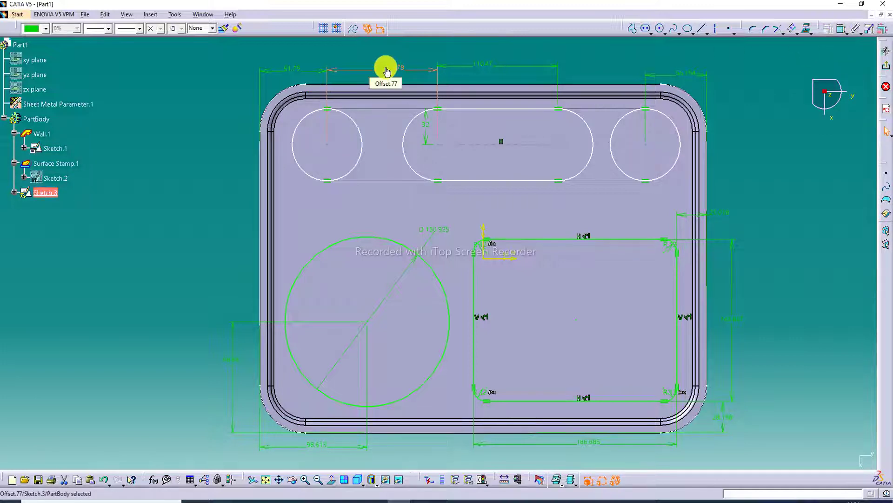
key("Delete")
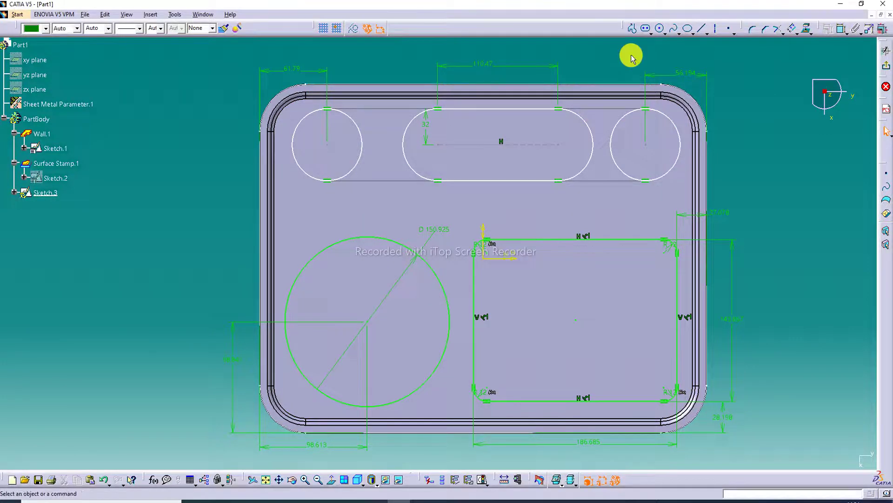
left_click(841, 29)
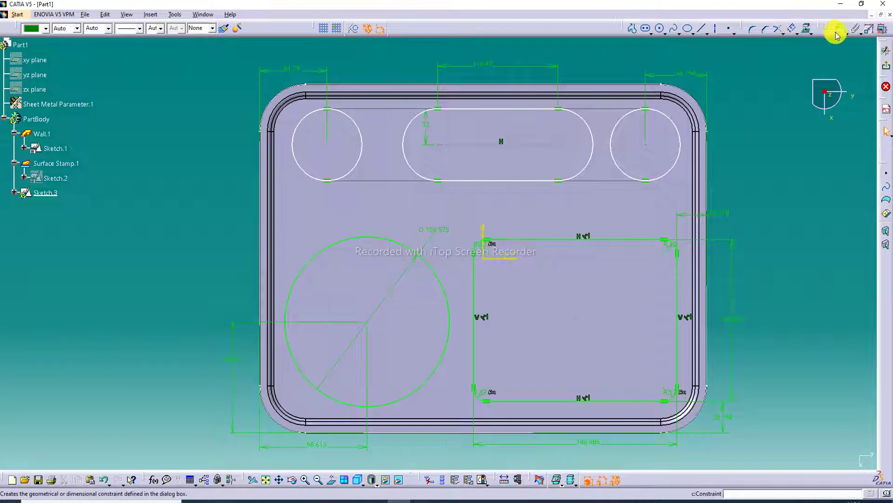
left_click(509, 109)
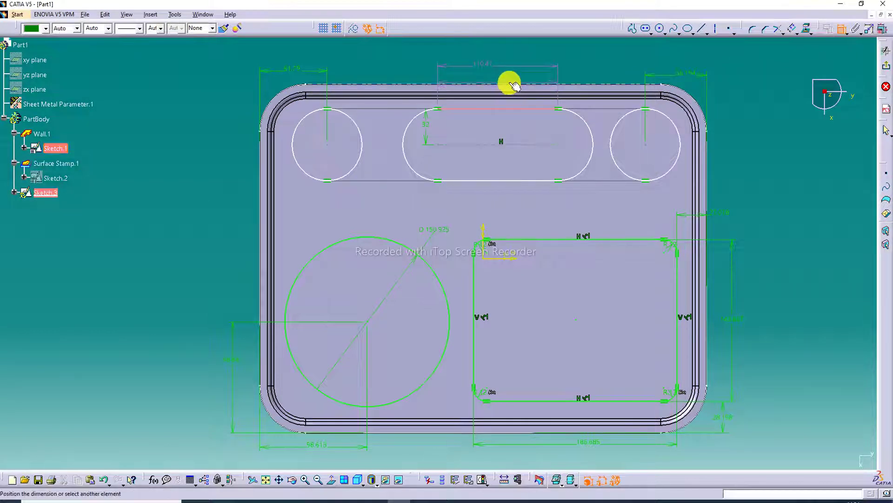
left_click(512, 84)
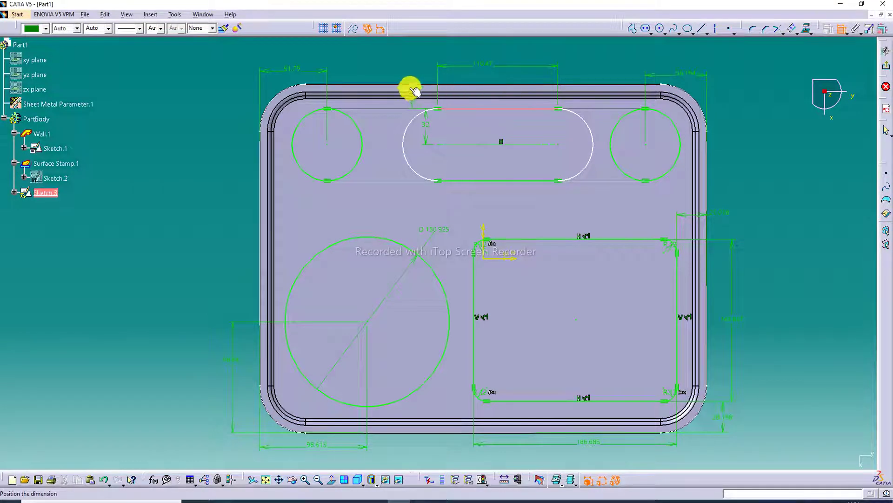
left_click(510, 79)
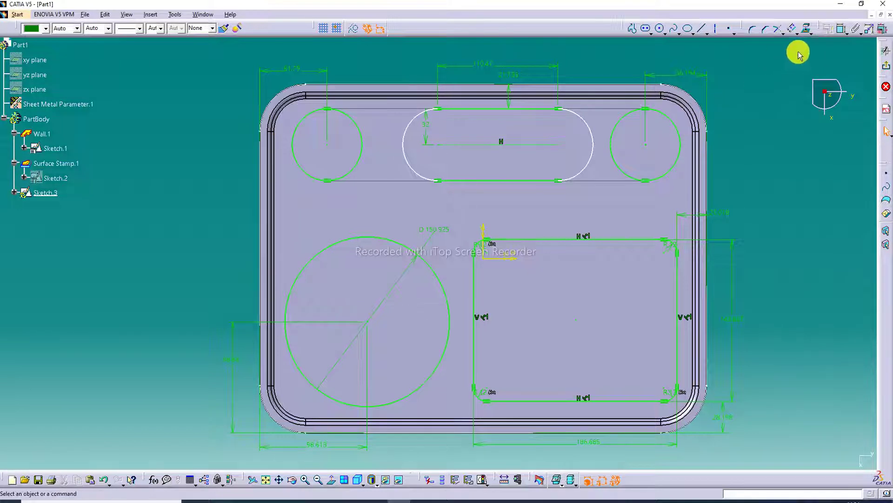
Step: Dimension the horizontal distance between the slot's right arc center and the right small circle's center, placing it above the plate
left_click(842, 31)
left_click(560, 144)
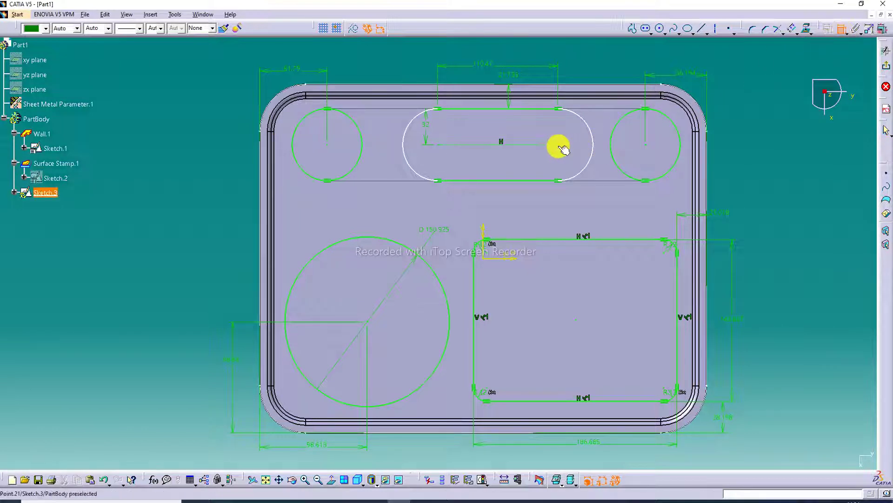
left_click(645, 144)
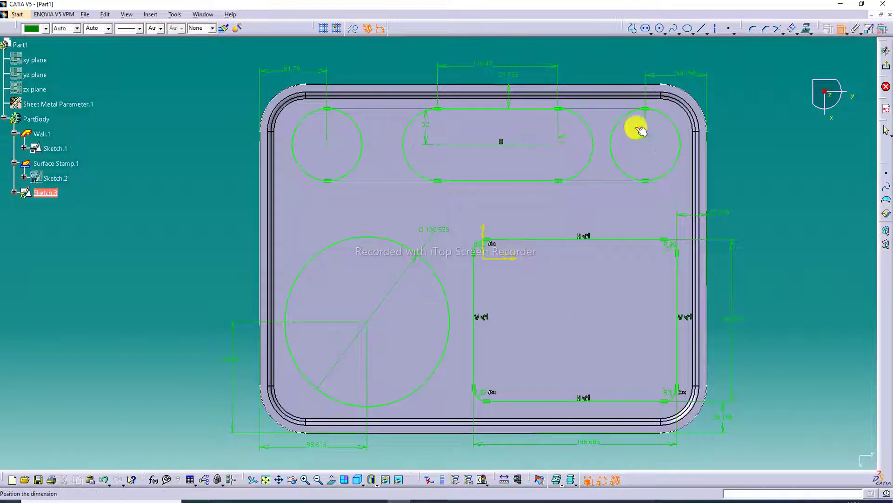
left_click(610, 73)
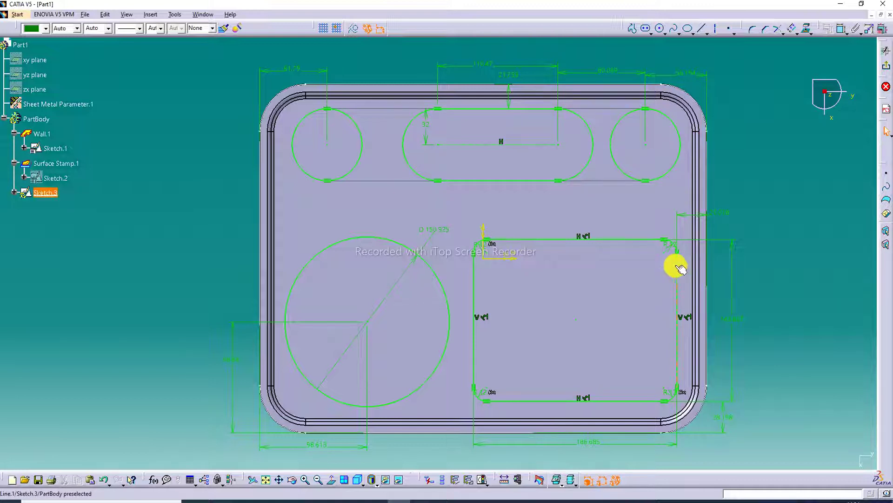
Step: Set the rounded rectangle's width to 180 mm and its height to 150 mm
double_click(586, 443)
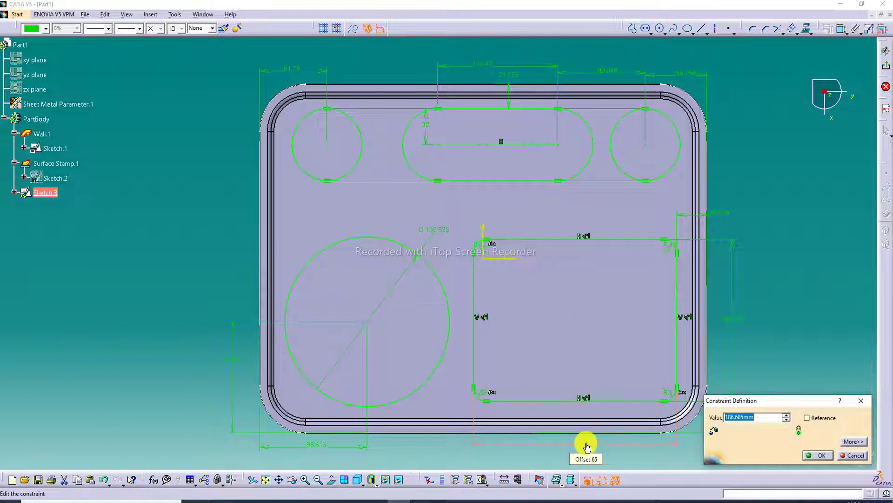
type("1")
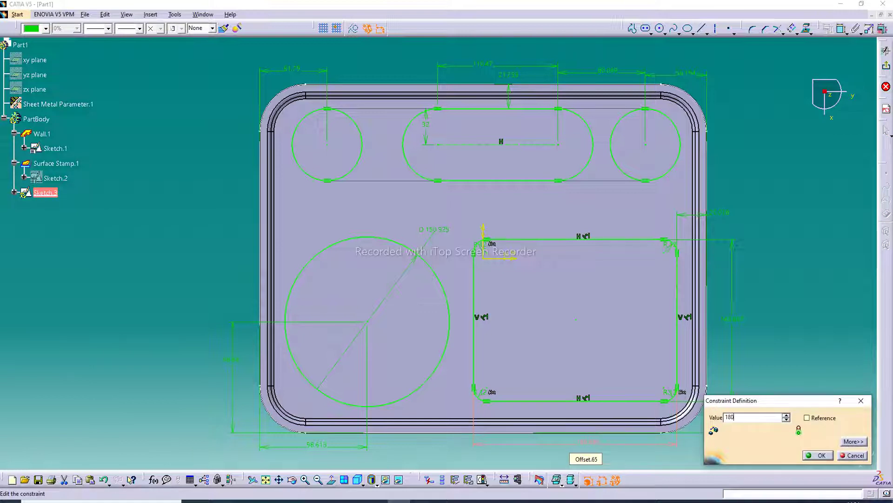
type("80")
key("Return")
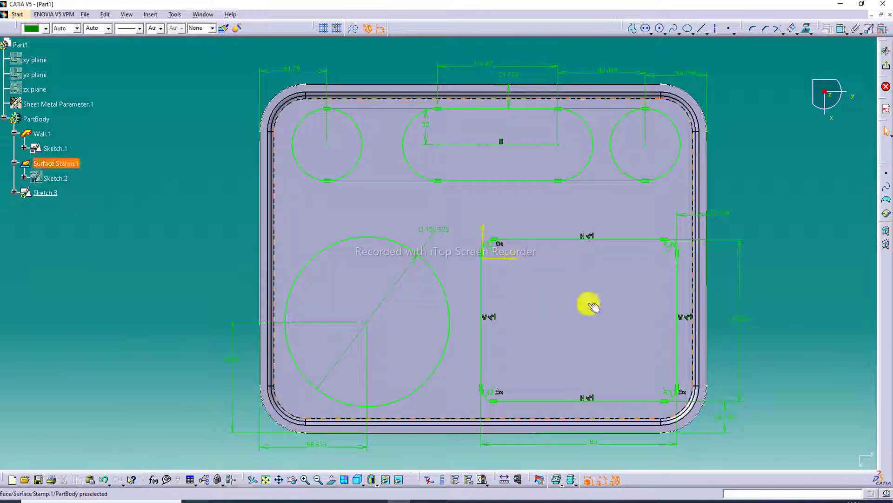
double_click(740, 321)
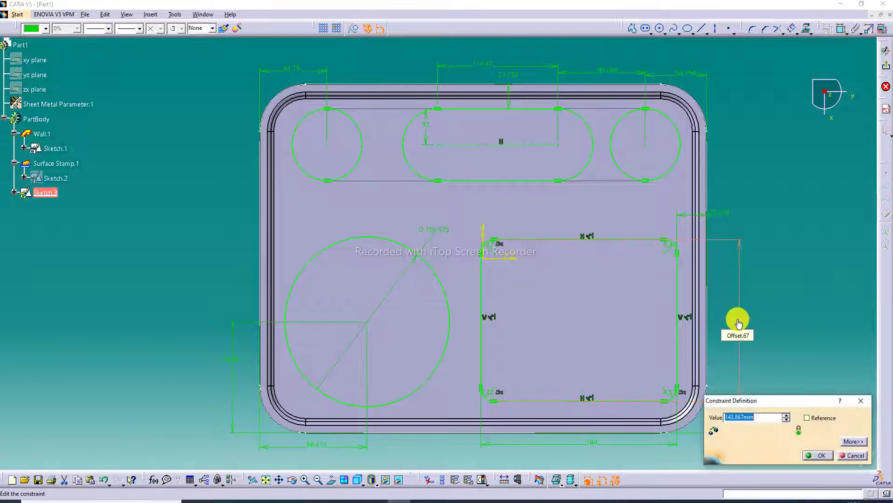
type("150")
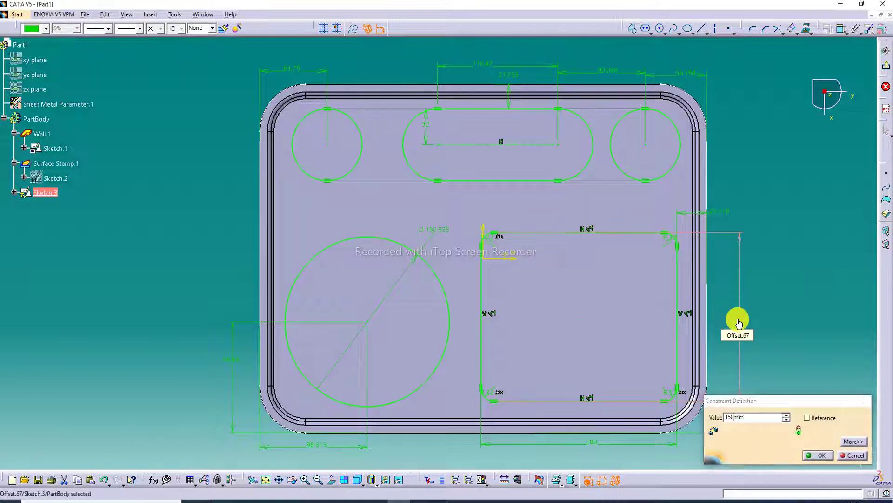
key("Return")
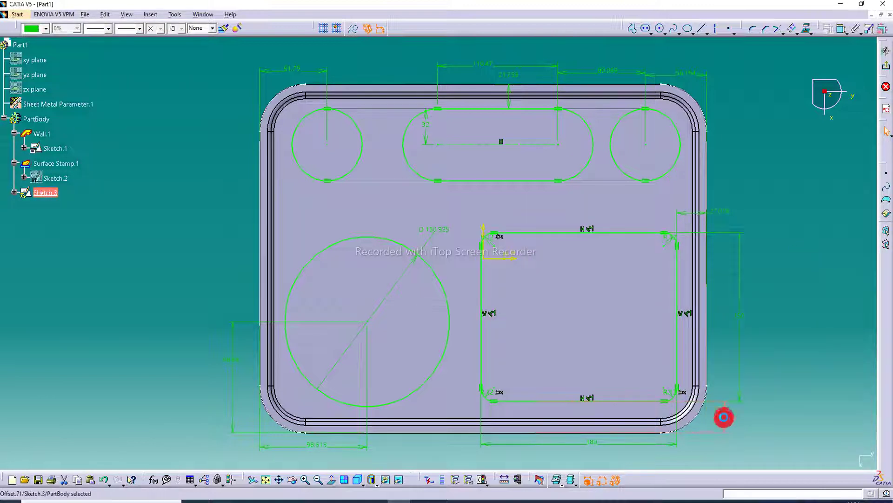
Step: Set the rounded rectangle's distances from the plate's lower and right outer edges to 25 mm each
double_click(723, 416)
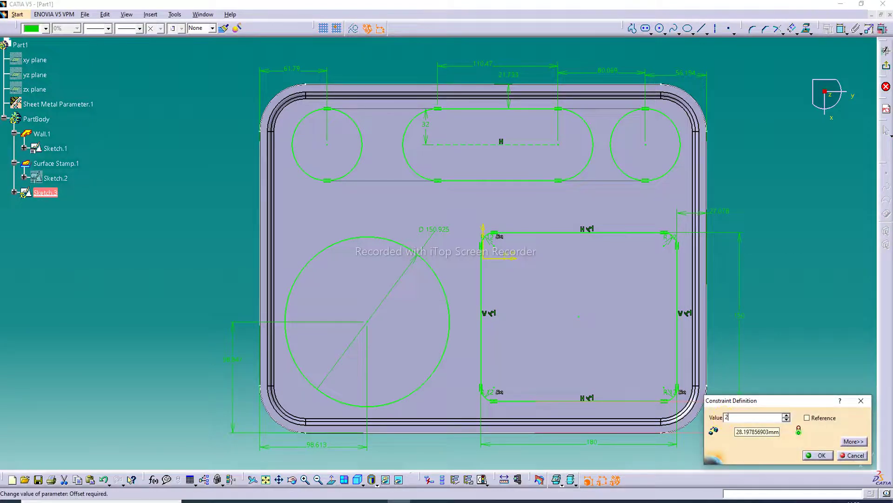
key("Return")
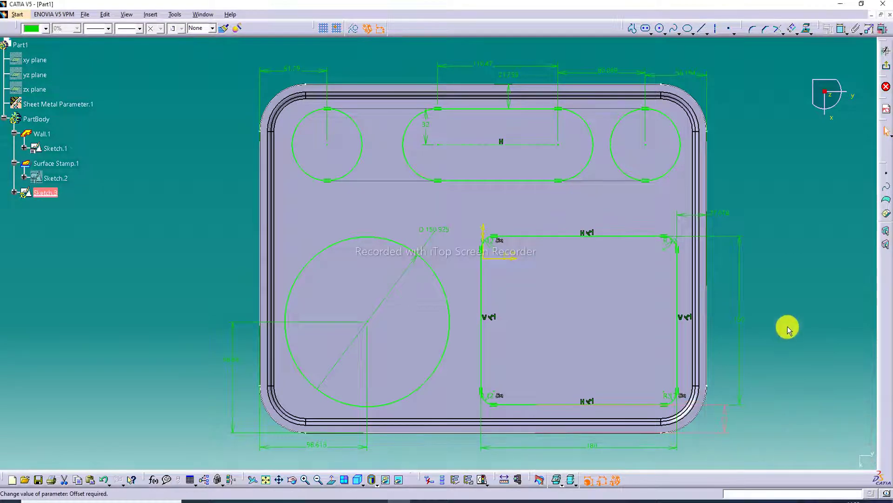
double_click(717, 214)
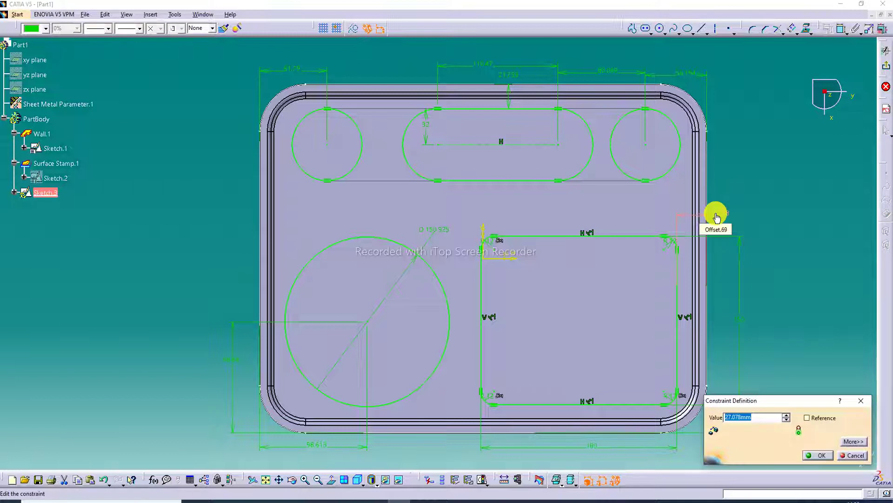
type("25")
key("Return")
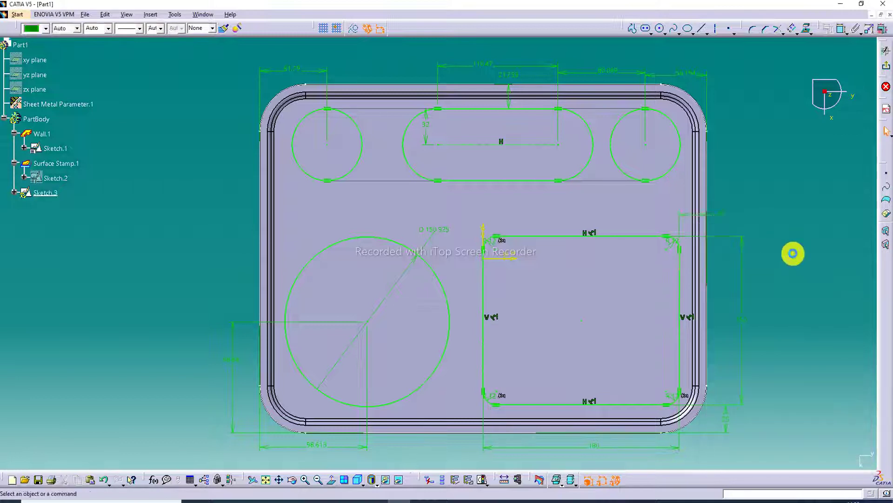
Step: Set the rounded rectangle's width to 190 mm
double_click(596, 447)
type("190")
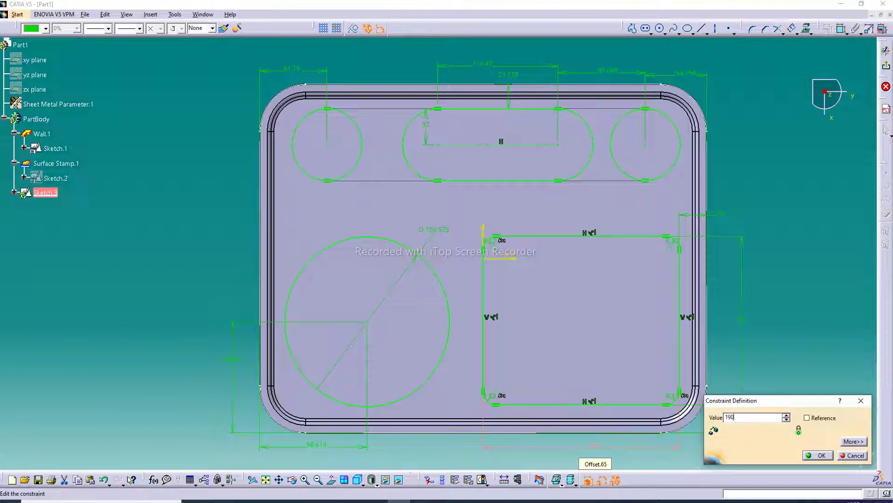
key("Return")
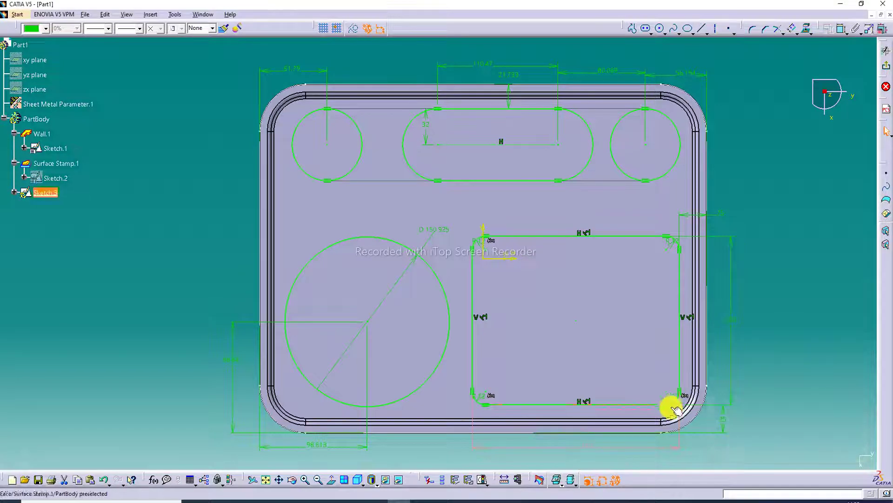
Step: Set the large circle's diameter to 160 mm
double_click(440, 230)
type("16")
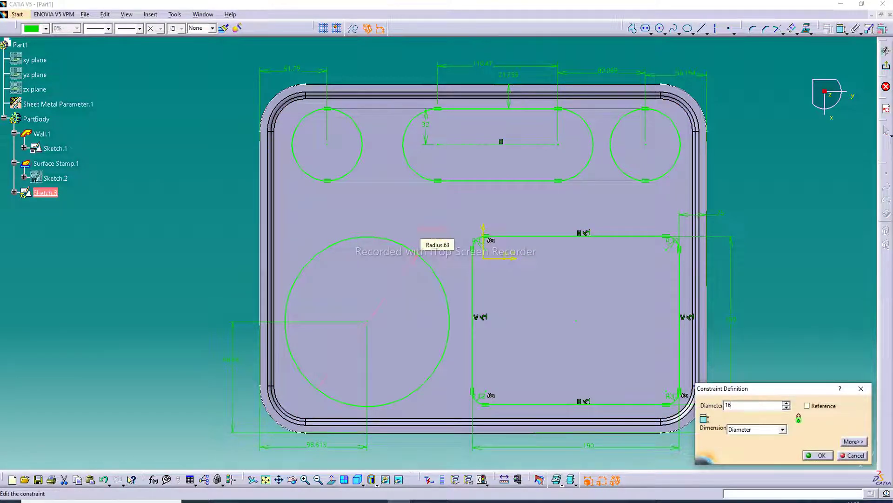
type("0")
key("Return")
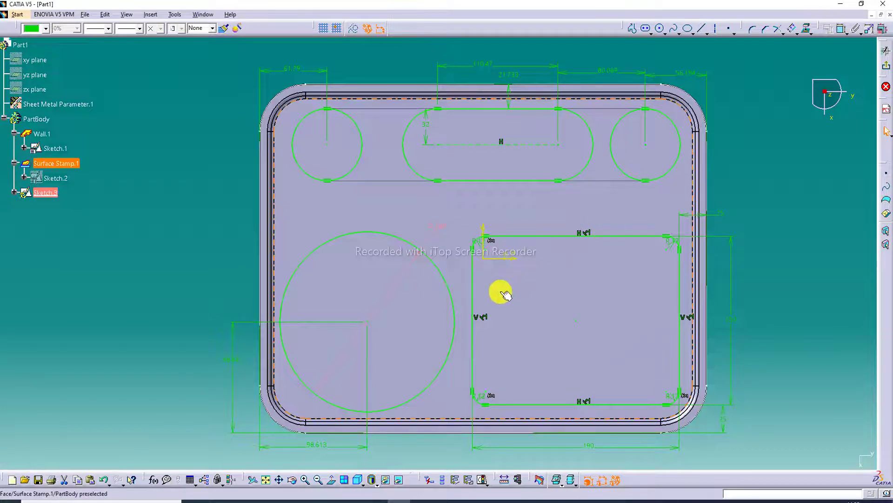
Step: Set the large circle's center distances from the plate's left and lower outer edges to 105 mm each
double_click(318, 448)
type("105mm")
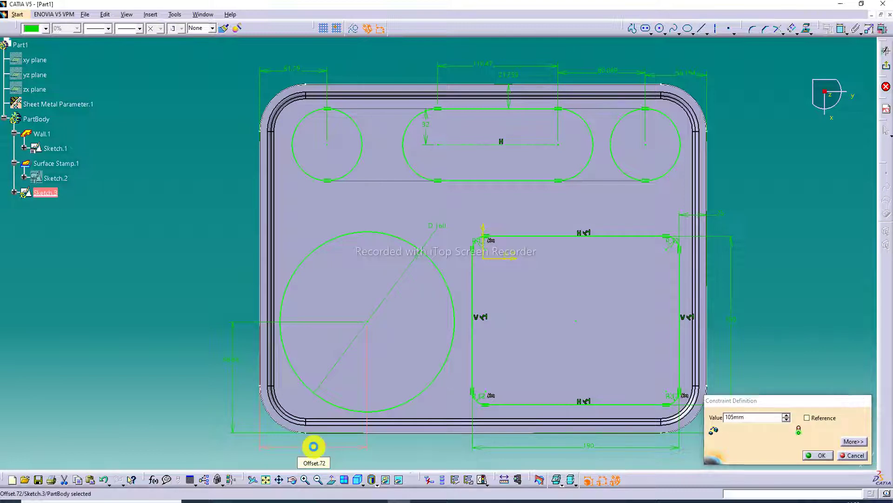
key("Return")
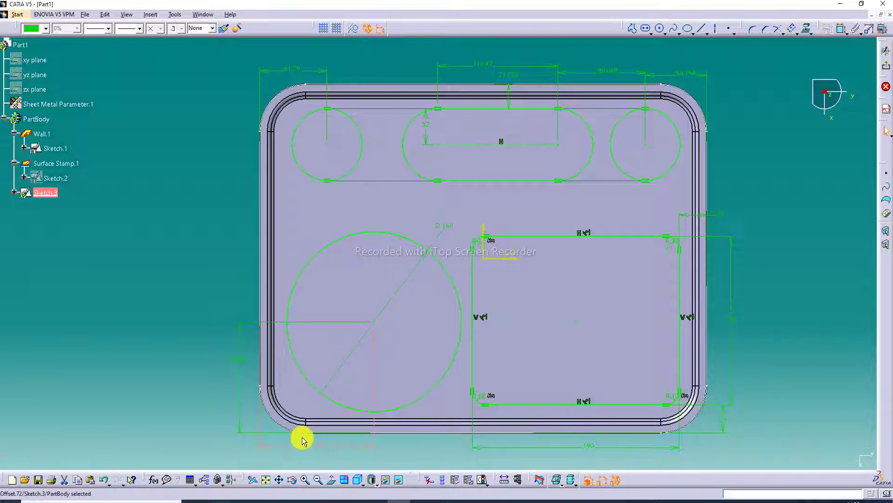
double_click(234, 359)
type("105")
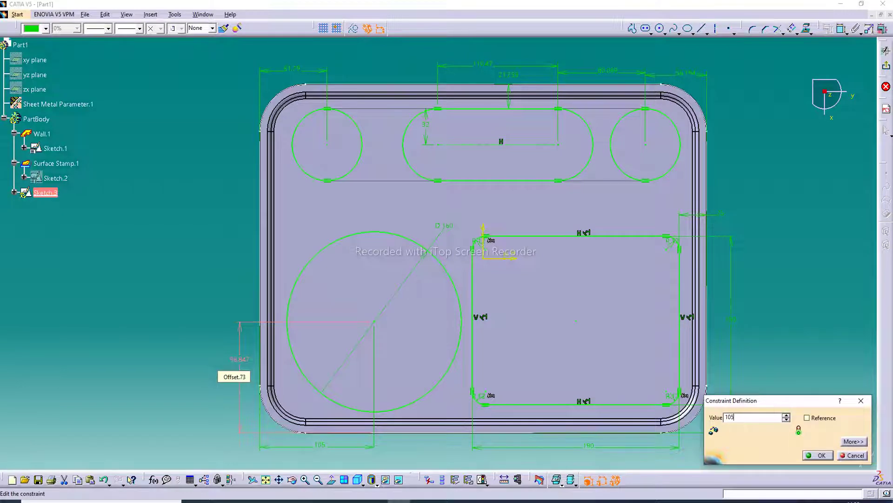
key("Return")
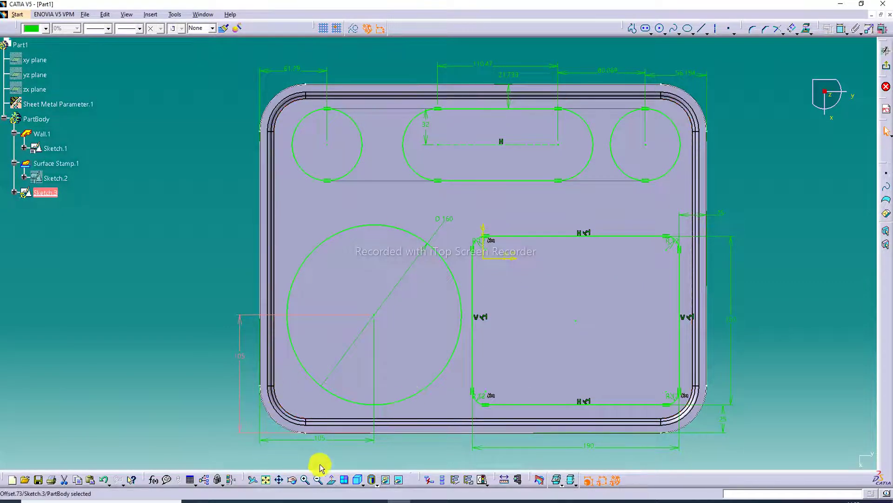
left_click(320, 437)
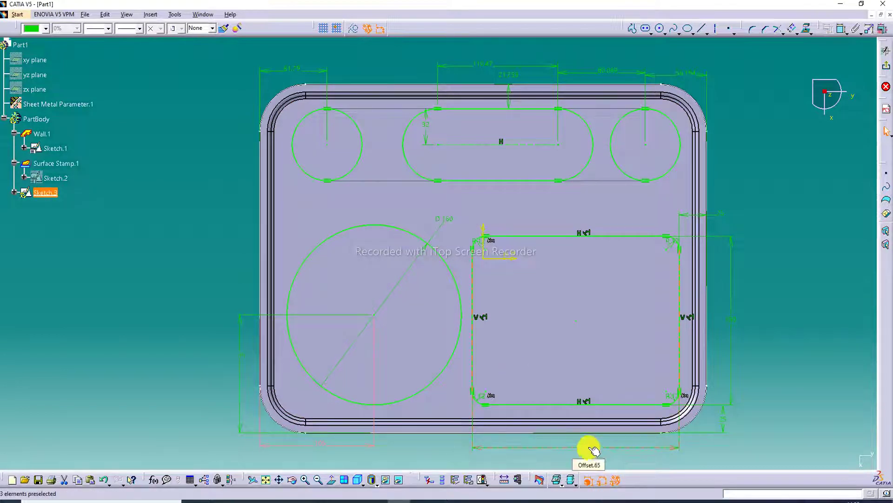
Step: Set the rounded rectangle's width back to 180 mm
double_click(594, 448)
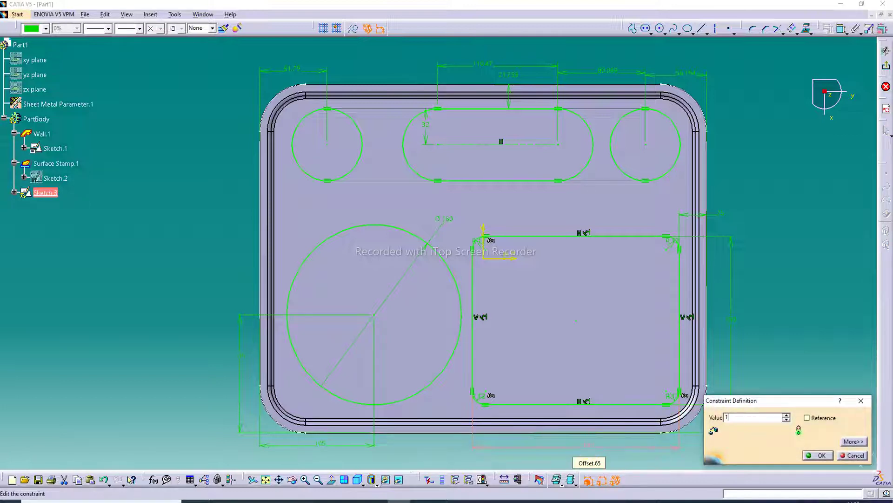
key("Return")
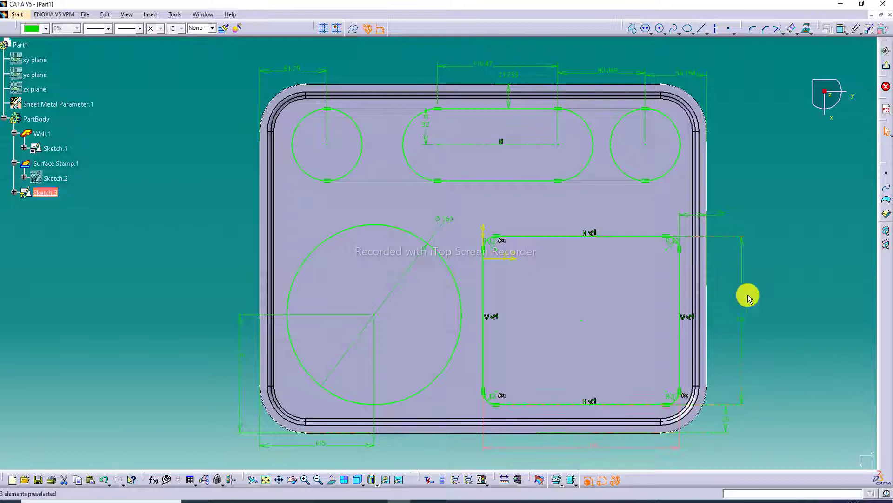
Step: Set the center distances of the two small circles from the plate's nearest right and left outer edges to 60 mm each
double_click(687, 74)
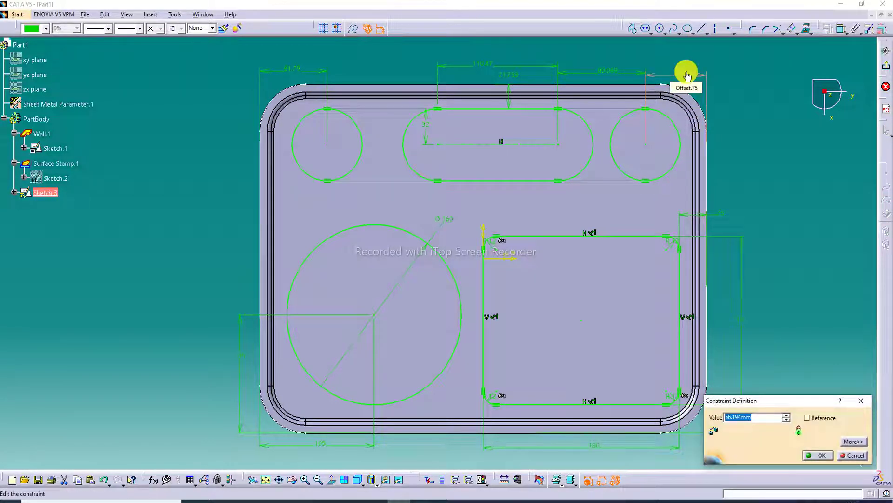
type("60")
key("Return")
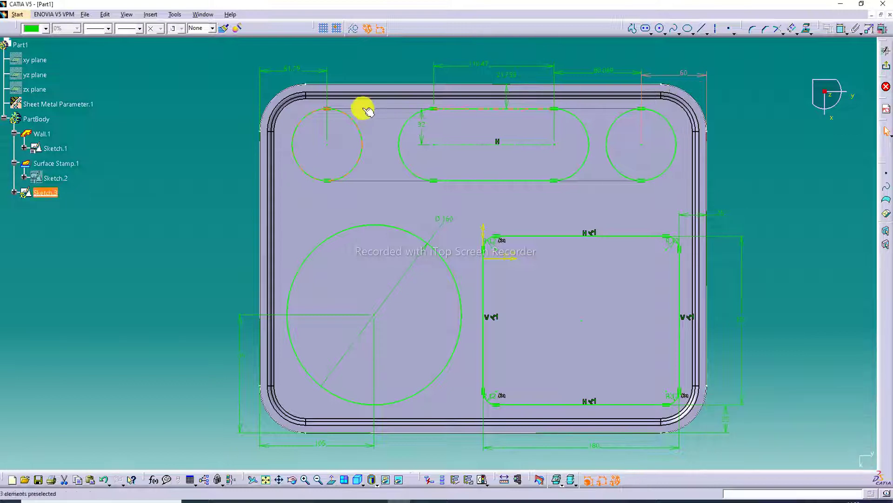
double_click(296, 71)
type("60")
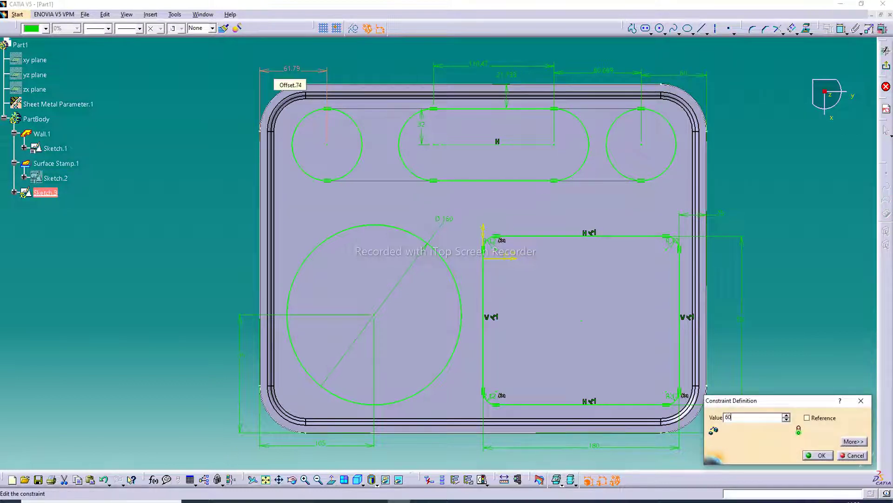
key("Return")
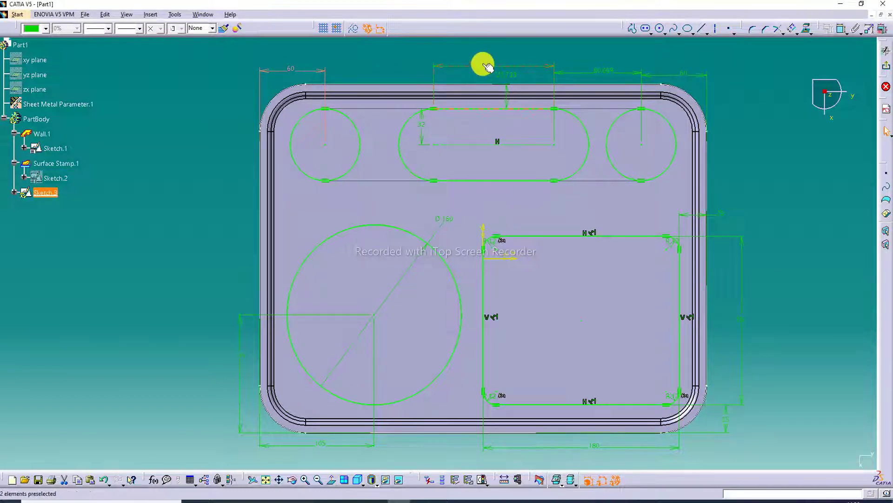
double_click(421, 127)
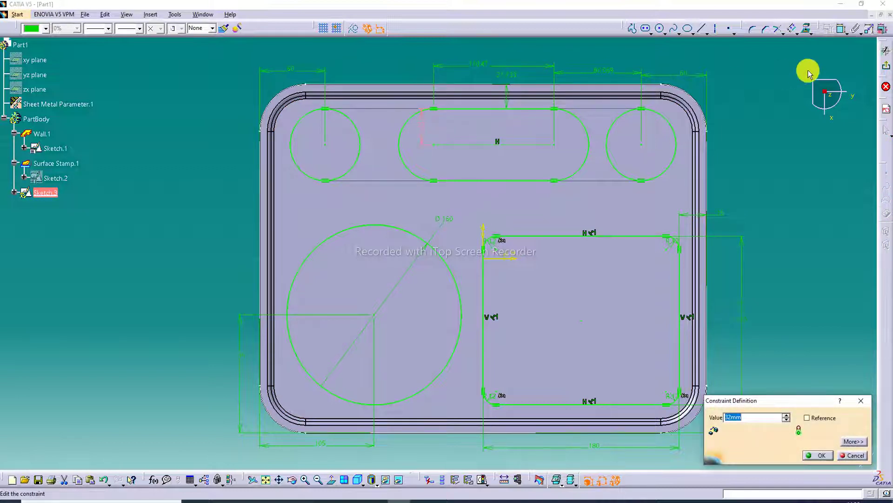
left_click(768, 91)
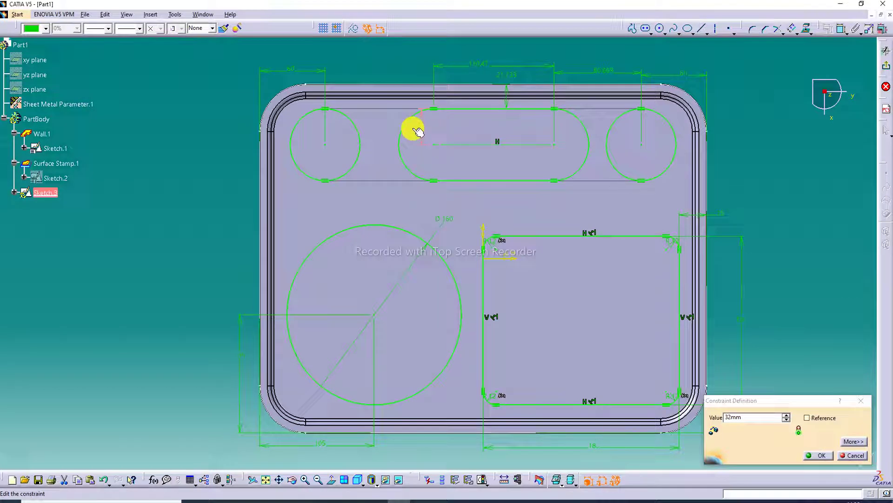
key("Return")
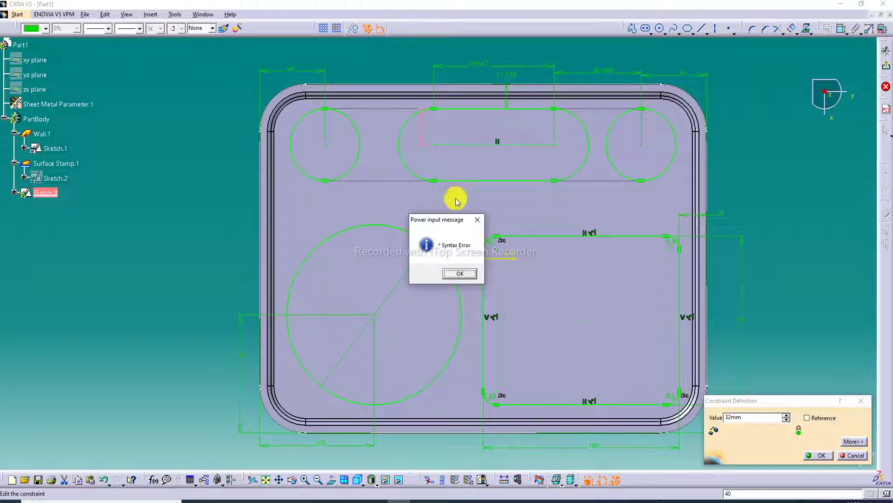
left_click(489, 213)
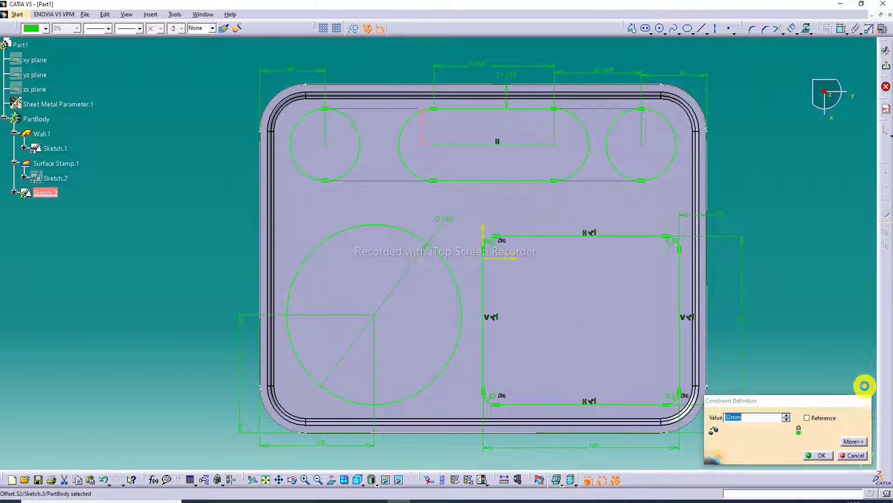
left_click(861, 400)
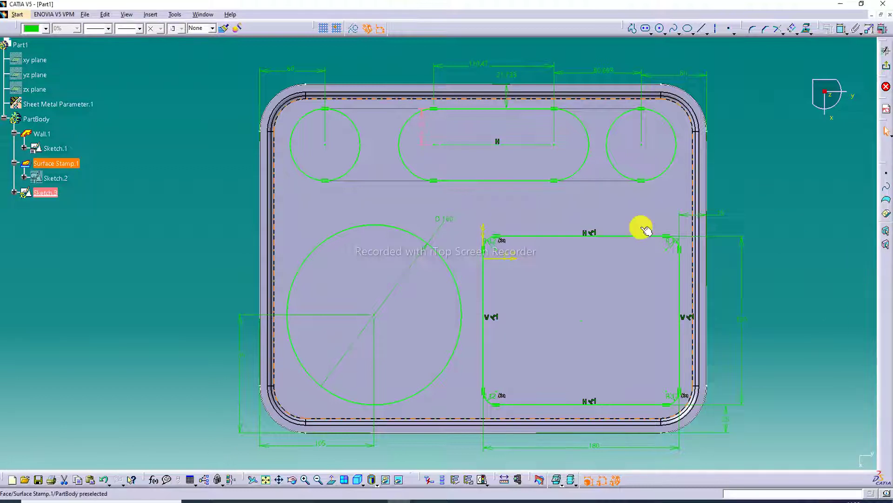
Step: Set the distance from the plate's upper outer edge to the slot's upper edge to 20 mm
left_click(507, 76)
double_click(506, 77)
type("2")
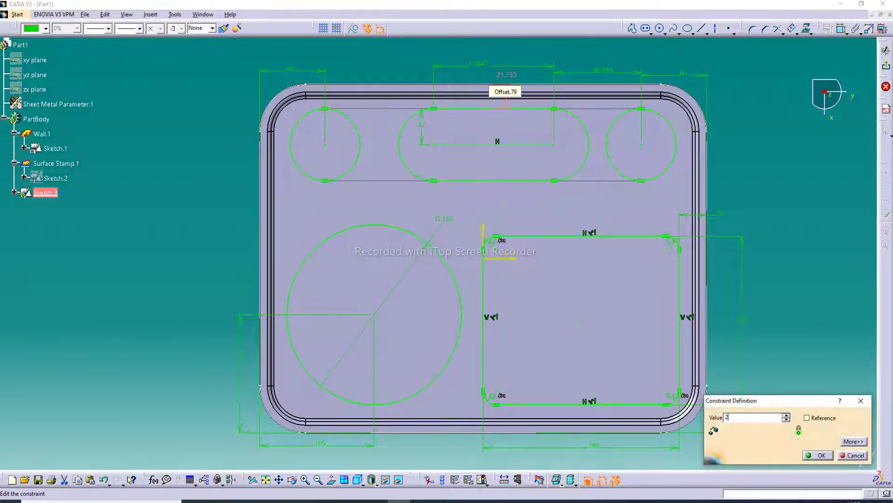
type("0")
key("Return")
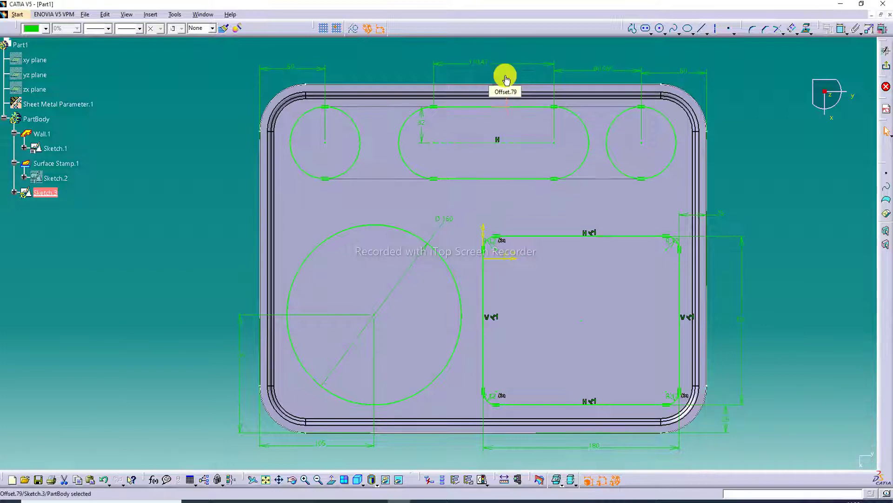
Step: Set the distance from the slot's centerline to its upper edge to 40 mm
left_click(421, 122)
double_click(421, 123)
type("40")
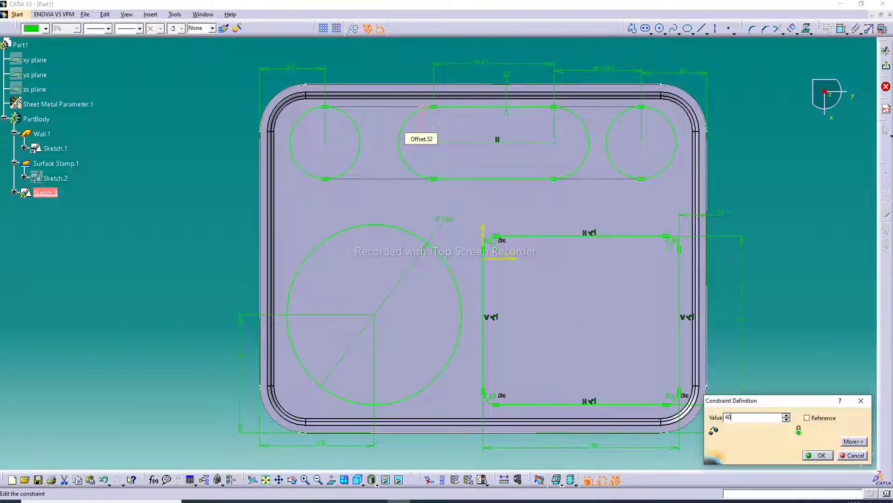
key("Return")
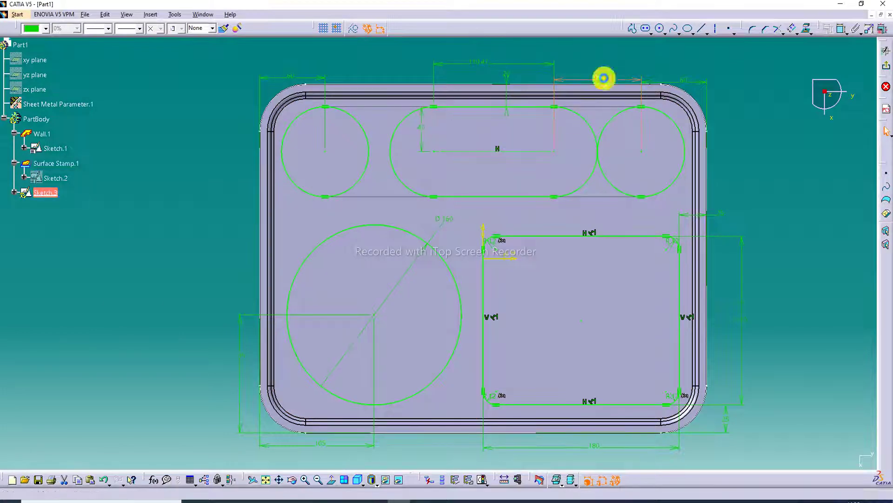
Step: Set the center distance between the slot's right arc and the right small circle to 90 mm and reposition that dimension
double_click(604, 82)
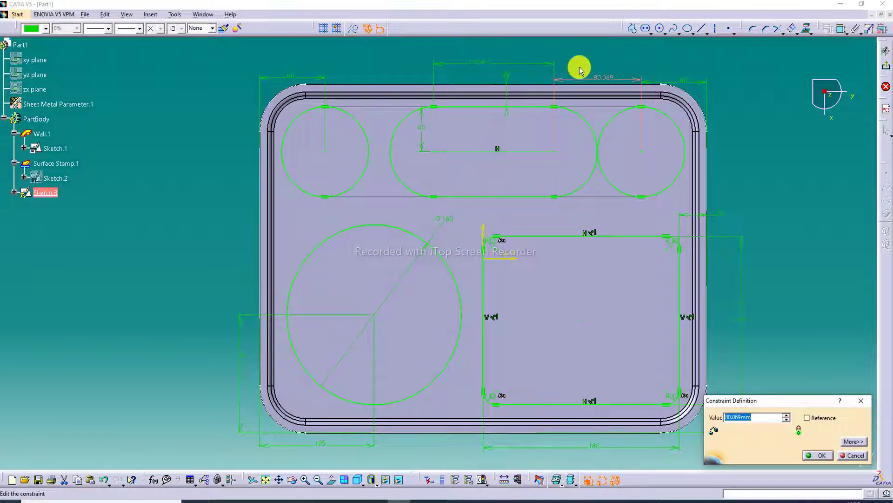
left_click(599, 75)
double_click(600, 76)
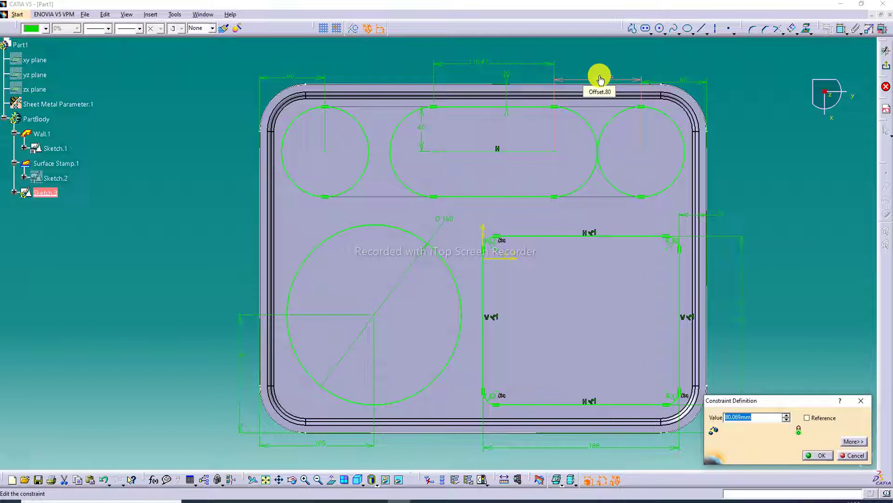
type("90")
key("Return")
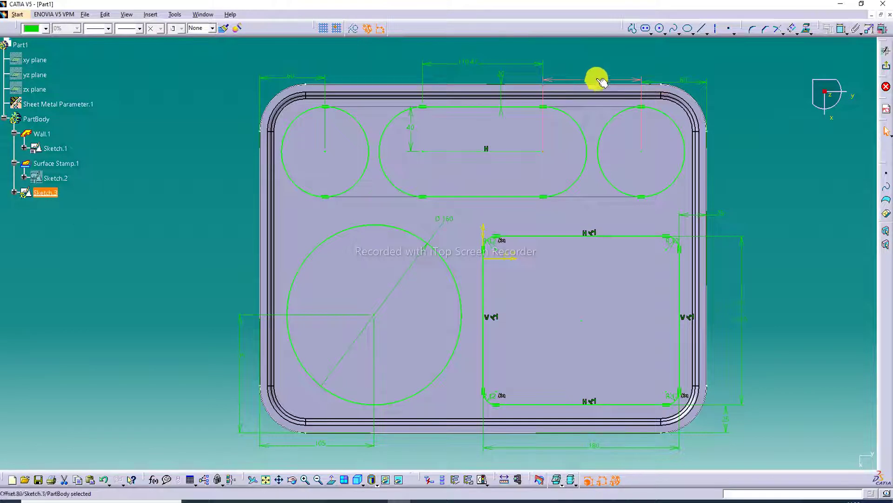
left_click(629, 76)
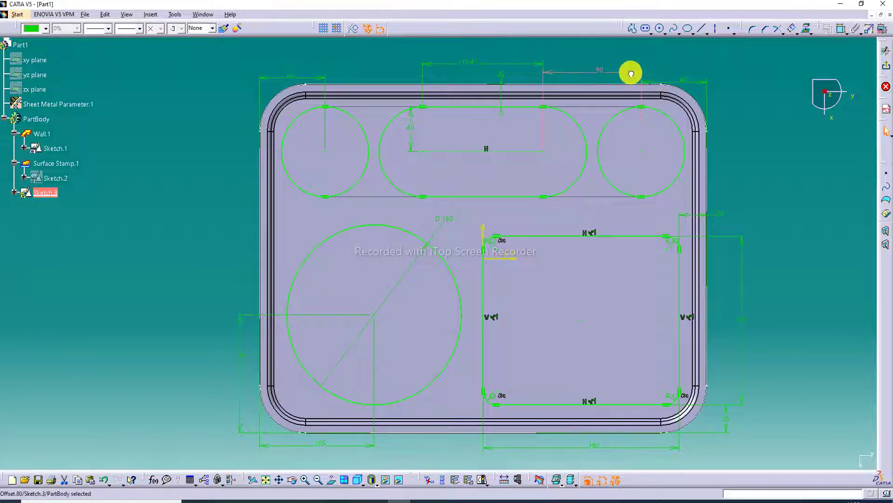
Step: Set the length of the slot's straight upper edge to 120 mm
double_click(465, 61)
type("1")
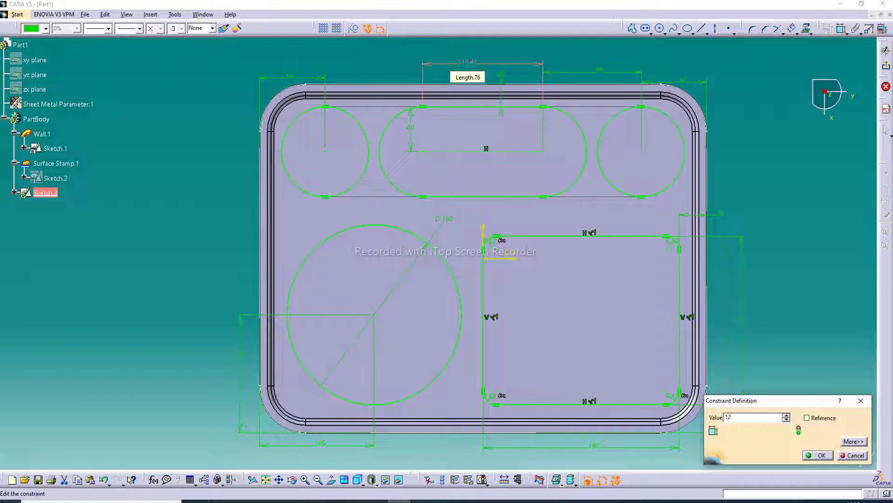
type("2")
key("Return")
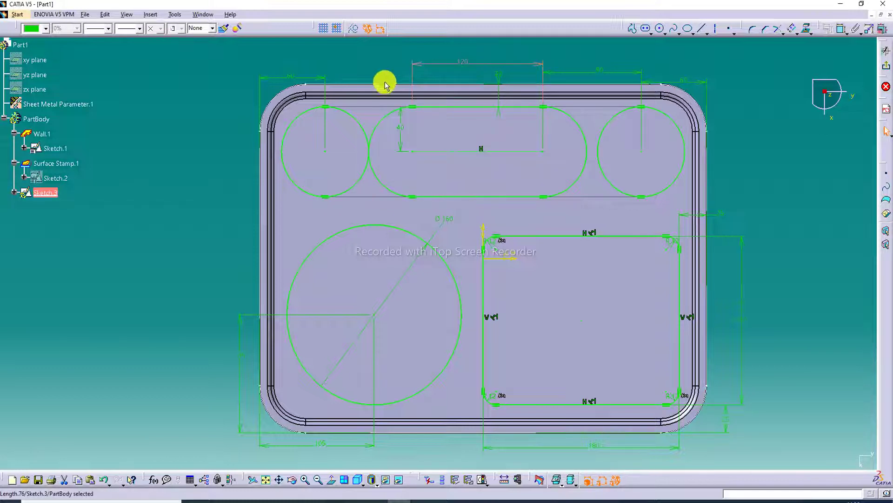
Step: Reduce the length of the slot's straight upper edge to 110 mm
double_click(466, 62)
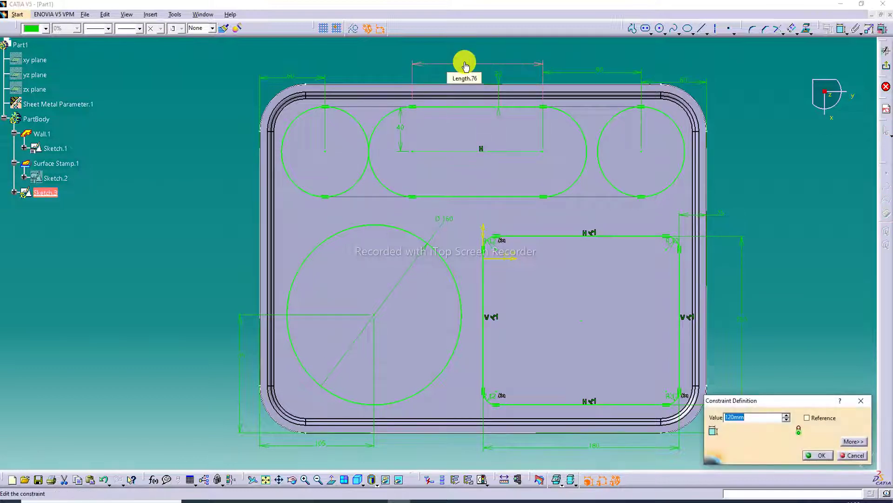
type("110")
key("Return")
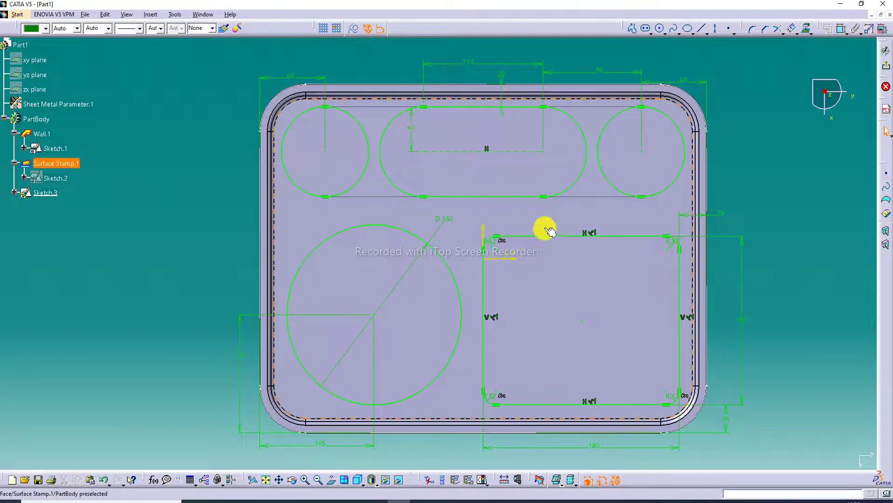
Step: Increase the distance from the slot's centerline to its upper edge to 45 mm
double_click(414, 132)
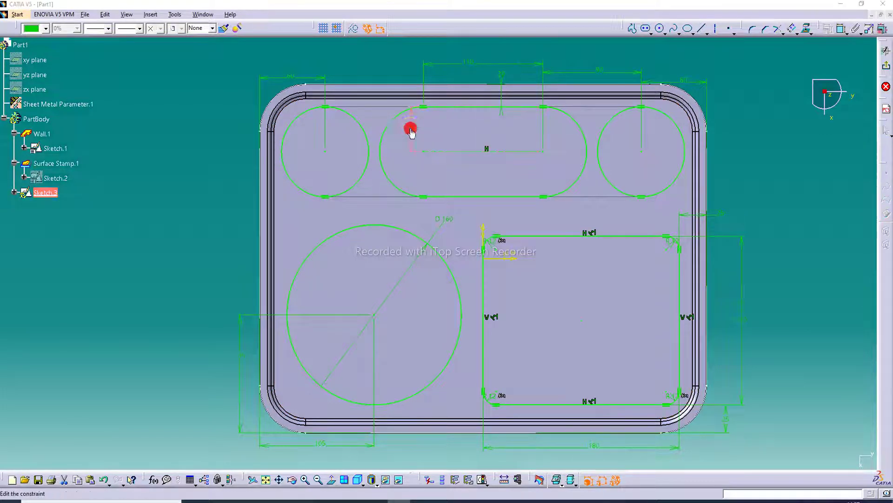
type("4")
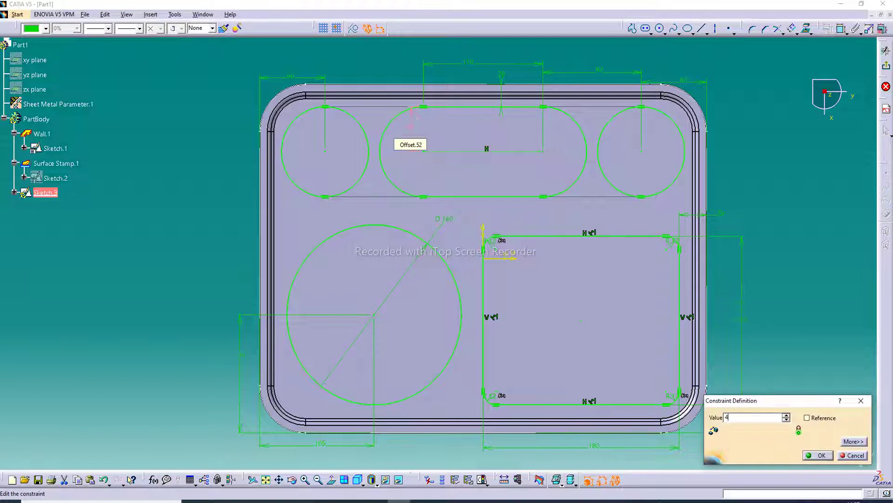
type("5")
key("Return")
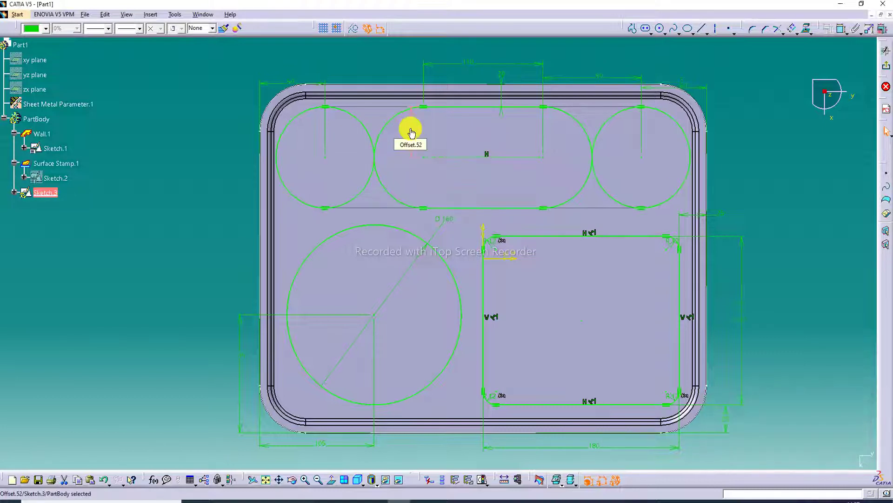
Step: Set the distance from the slot's centerline to its upper edge back to 40 mm
left_click(411, 132)
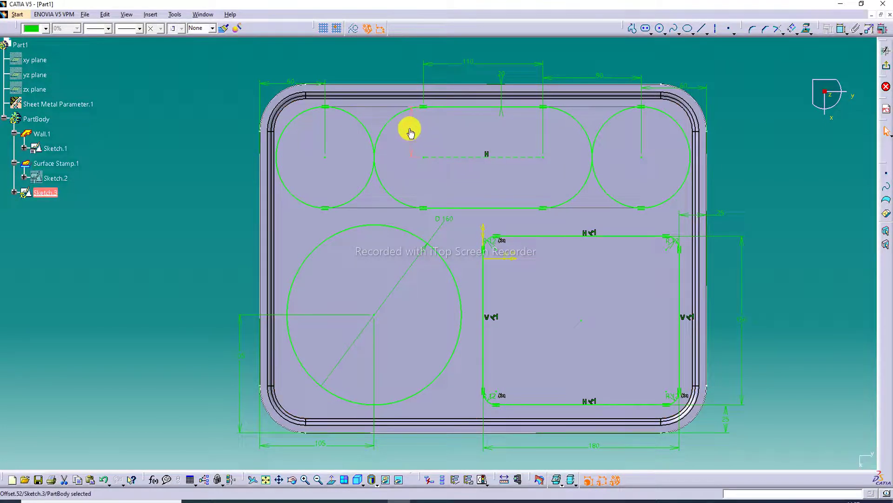
double_click(410, 133)
type("40")
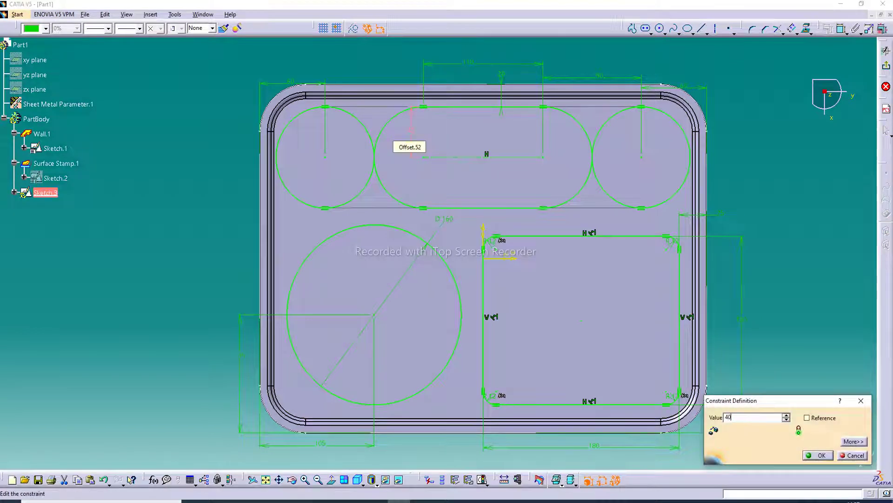
key("Return")
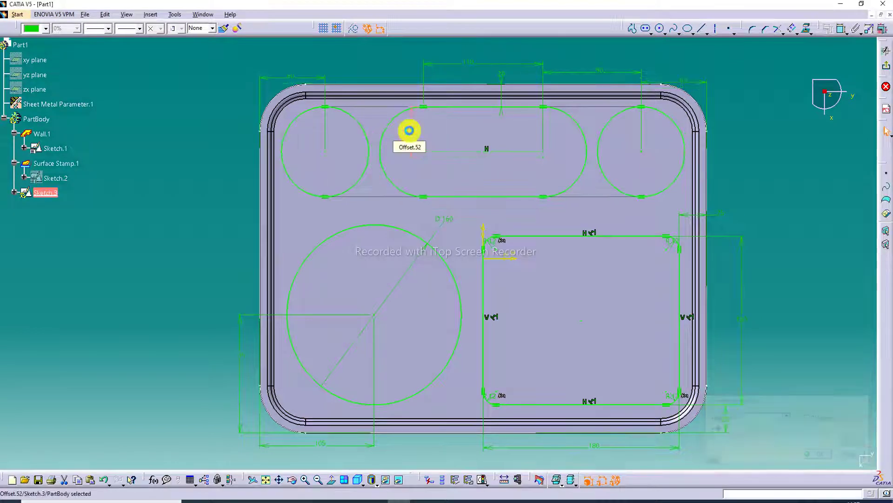
Step: Move the right small circle's edge-distance dimension slightly higher above the plate
left_click(768, 145)
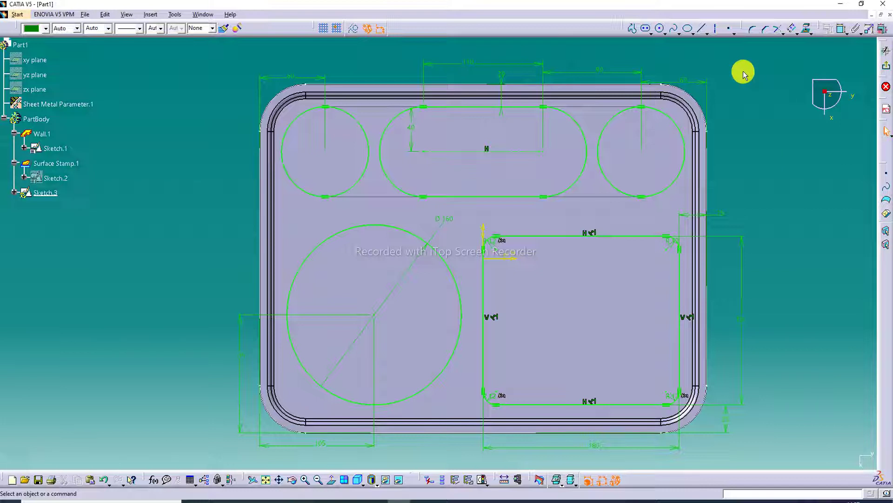
left_click_drag(702, 84, 702, 73)
left_click(758, 88)
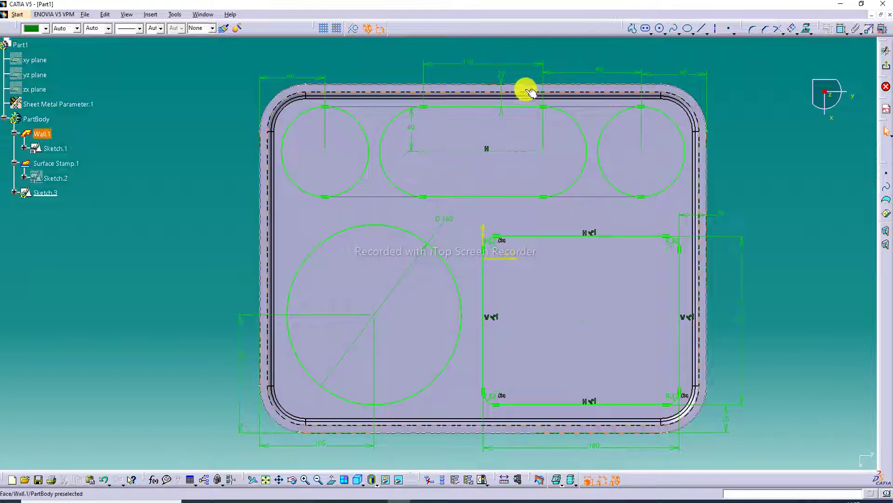
Step: Set the length of the slot's straight upper edge to 105 mm
double_click(467, 64)
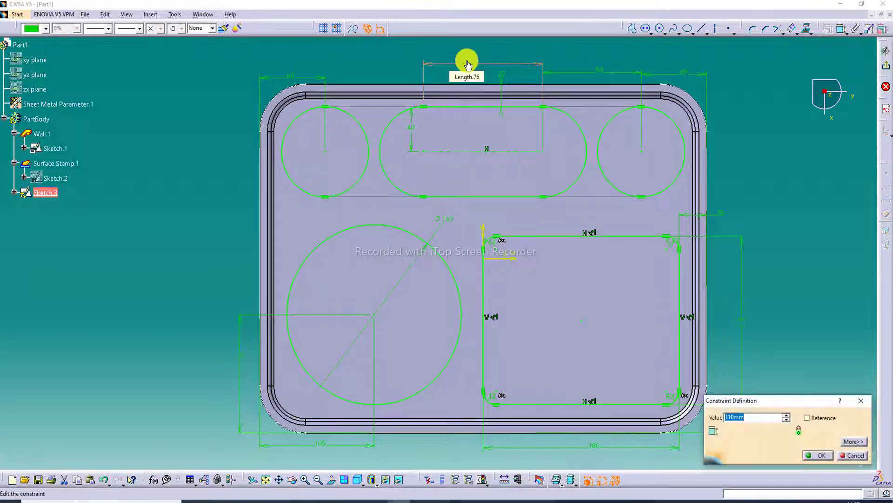
type("105")
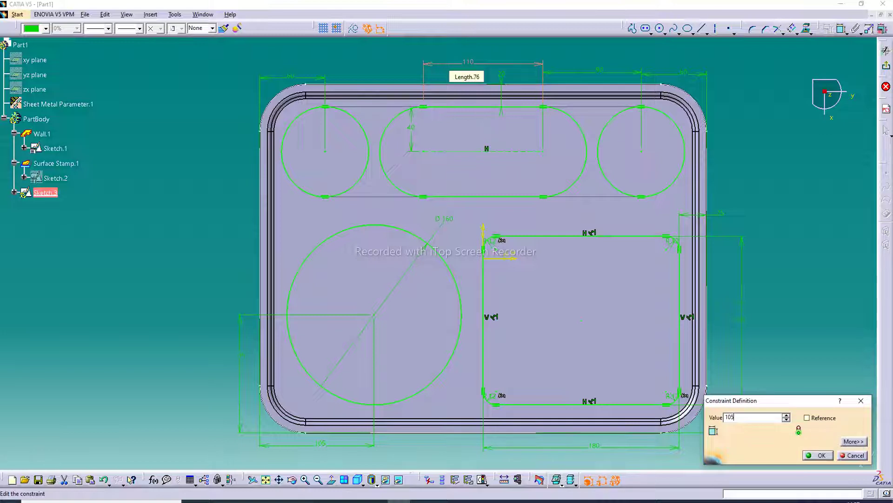
key("Return")
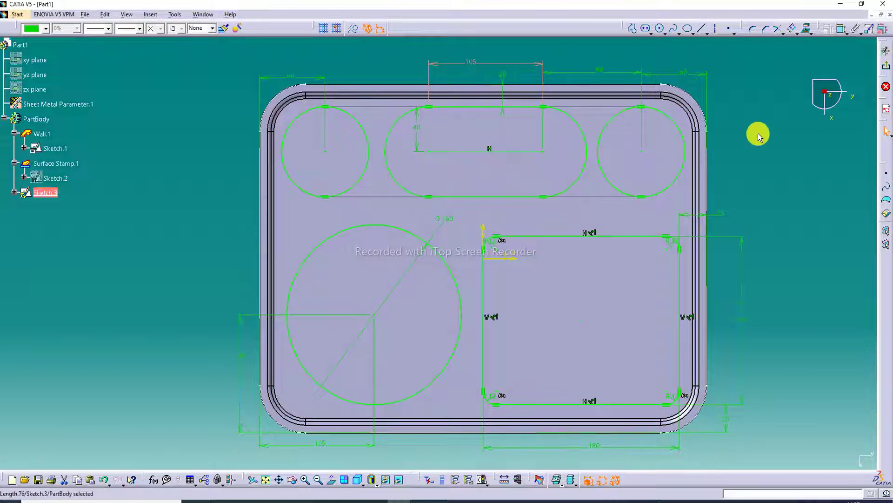
Step: Set the center distance between the slot's right arc and the right small circle to 92 mm, and exit the sketch
double_click(600, 70)
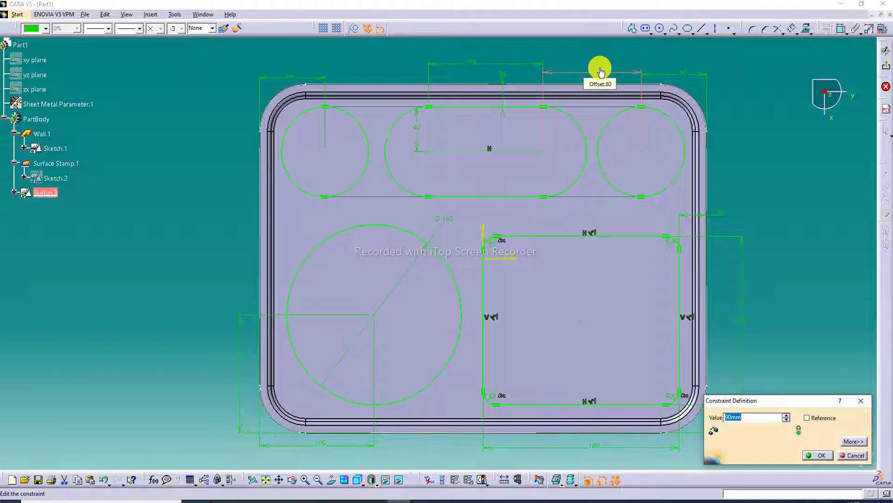
type("92")
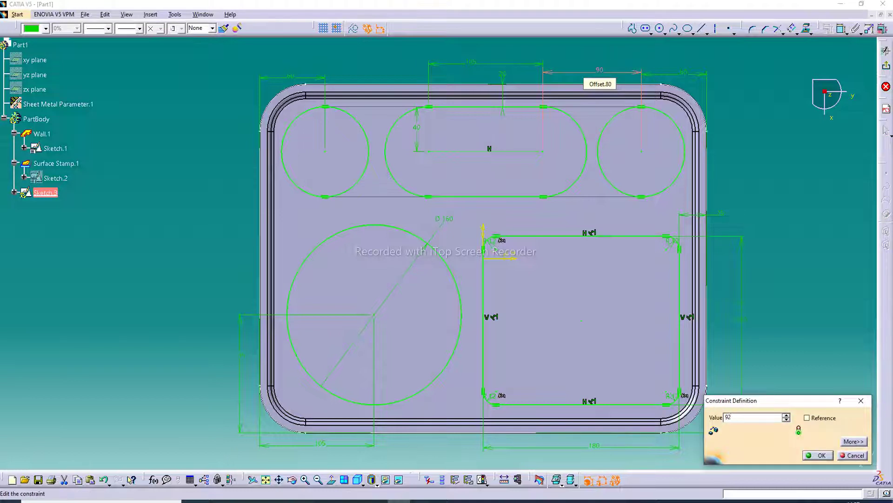
key("Return")
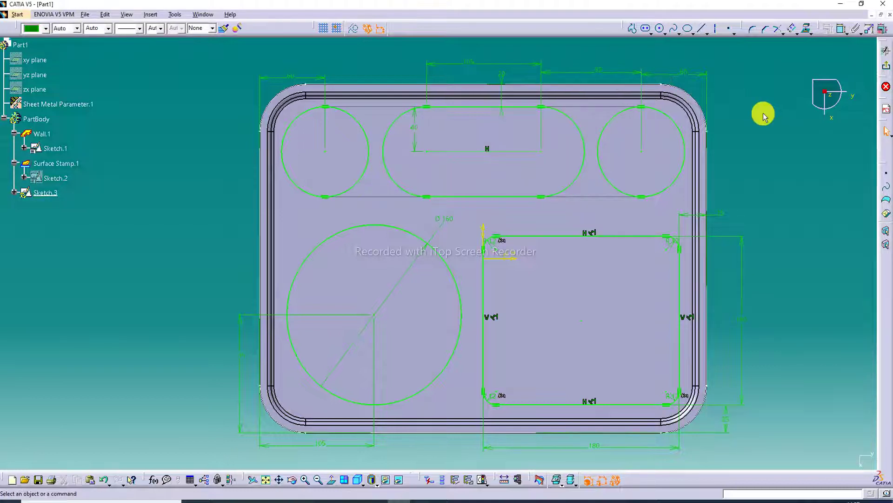
left_click(886, 70)
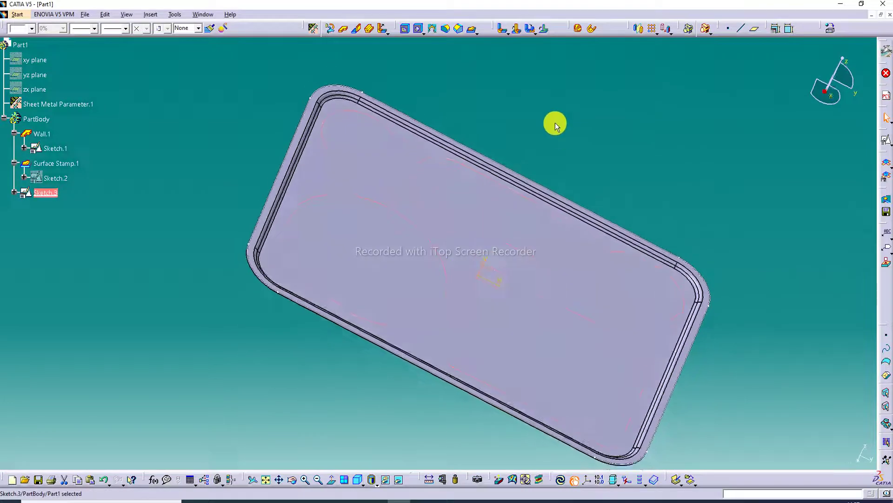
Step: Start a surface stamp using the compartment sketch as its profile, with a height of 25 mm
left_click(477, 32)
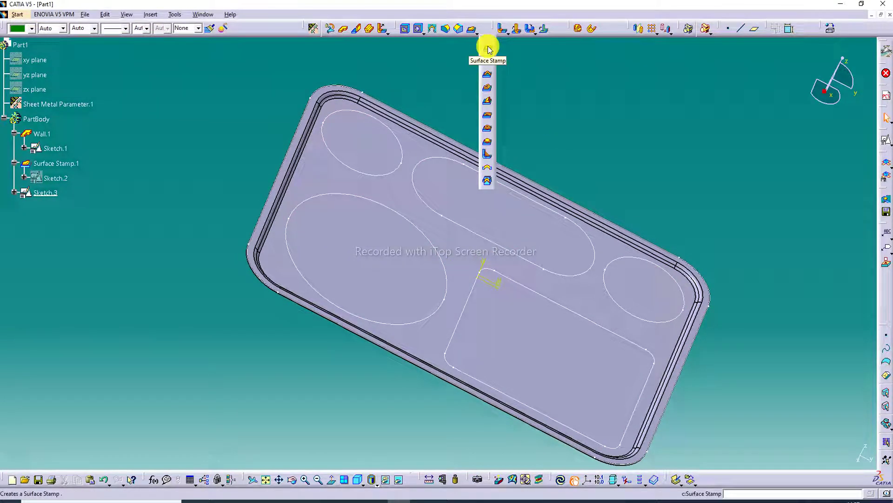
left_click(488, 50)
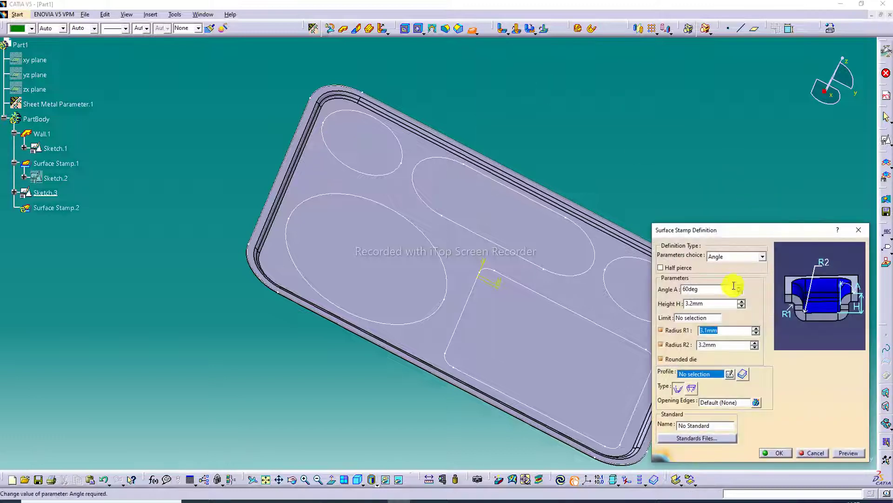
left_click(607, 327)
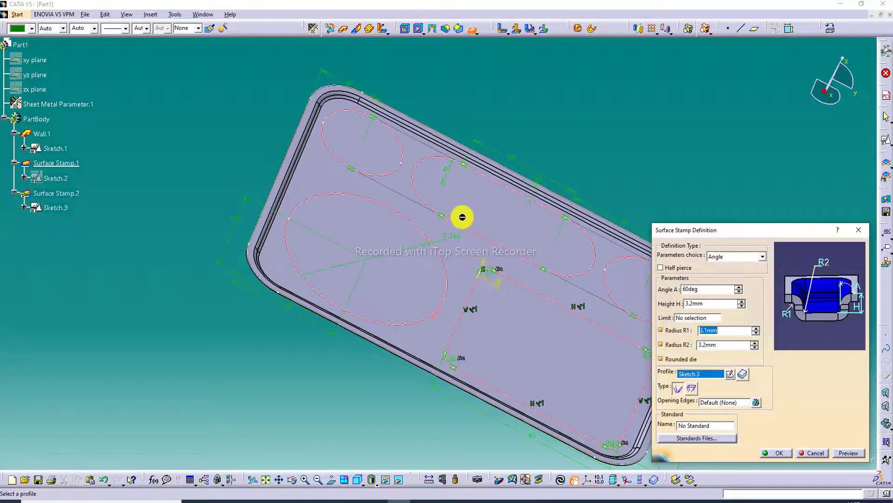
middle_click_drag(462, 215, 420, 182)
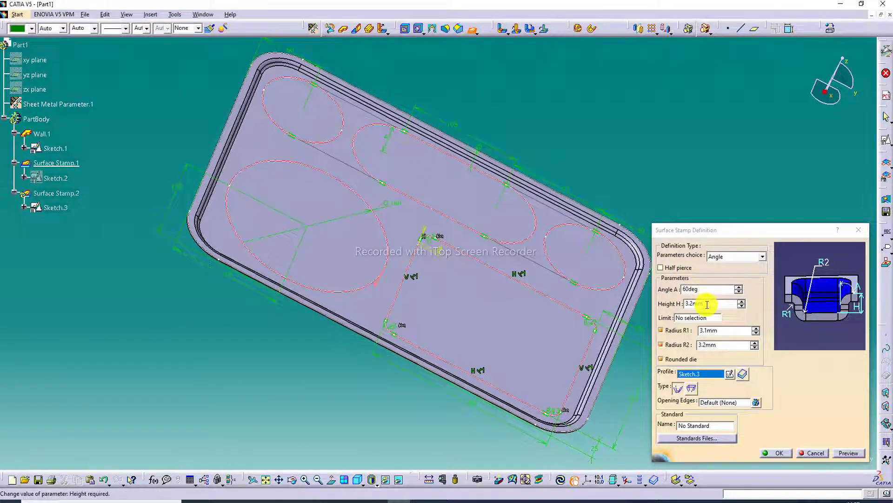
left_click_drag(704, 303, 677, 303)
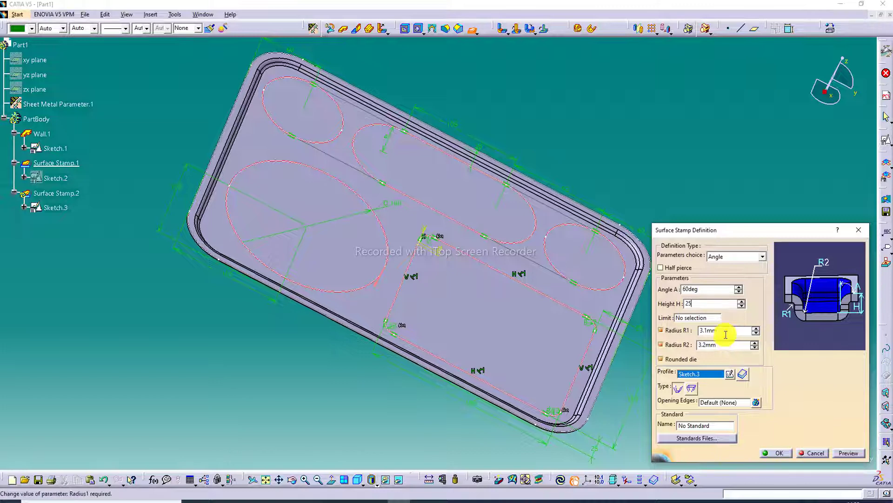
left_click(507, 307)
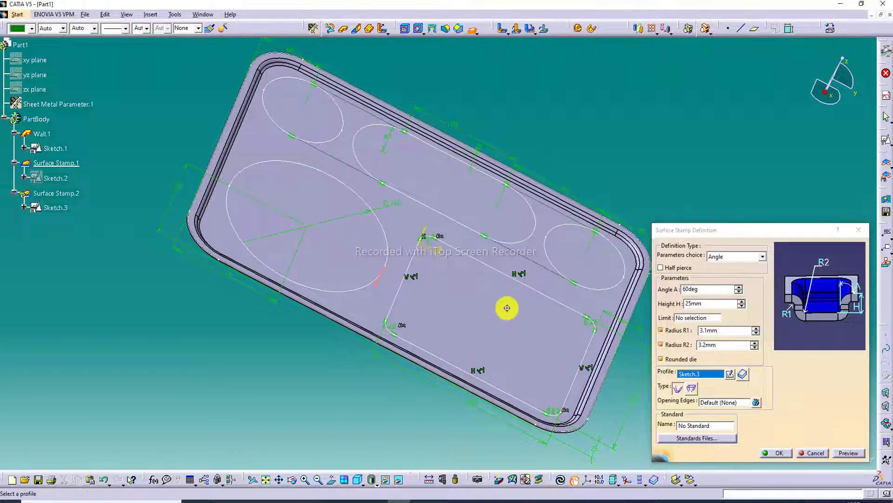
Step: Set the compartment stamp's height to 20 mm
middle_click_drag(507, 308, 526, 201)
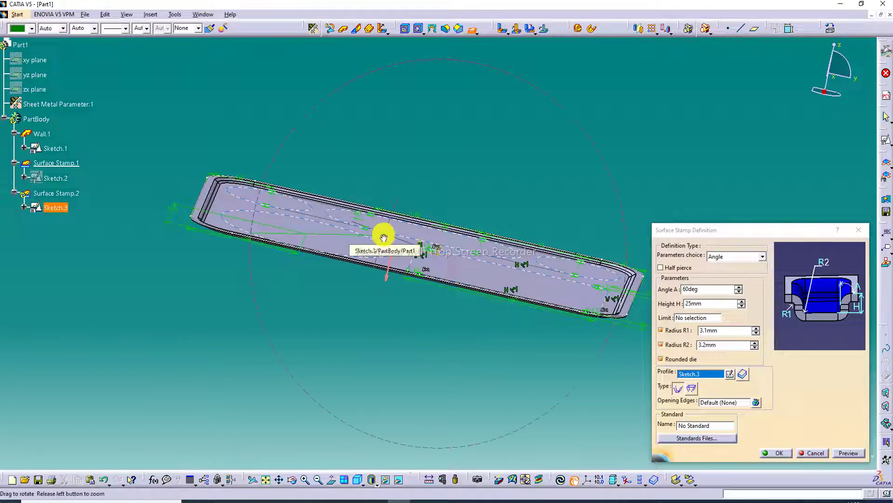
mouse_move(383, 236)
middle_mouse_down()
mouse_move(391, 188)
mouse_move(389, 221)
middle_mouse_up()
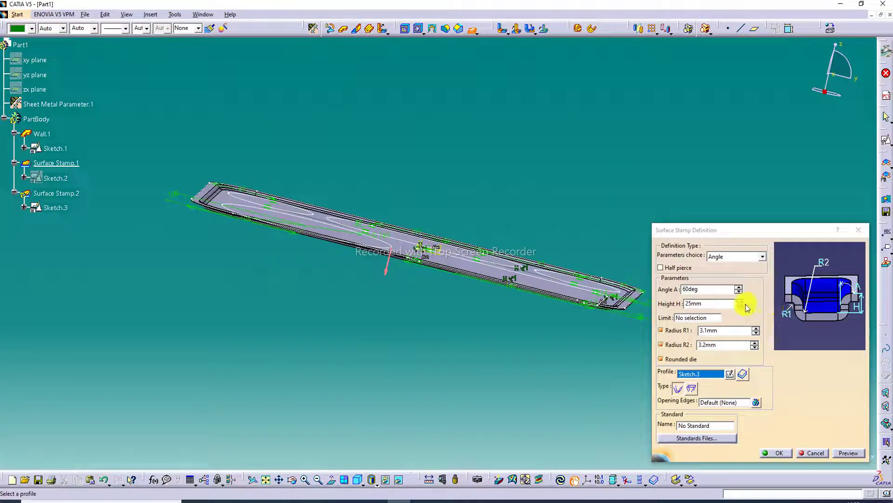
left_click(672, 305)
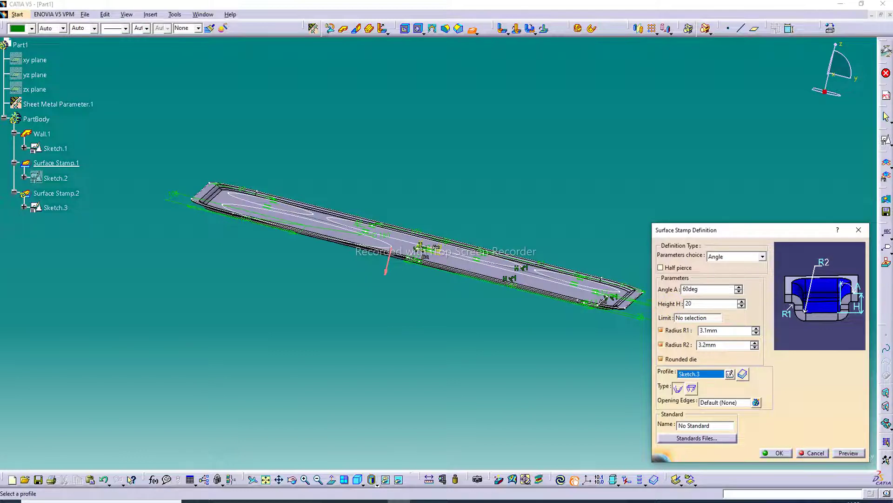
key("Return")
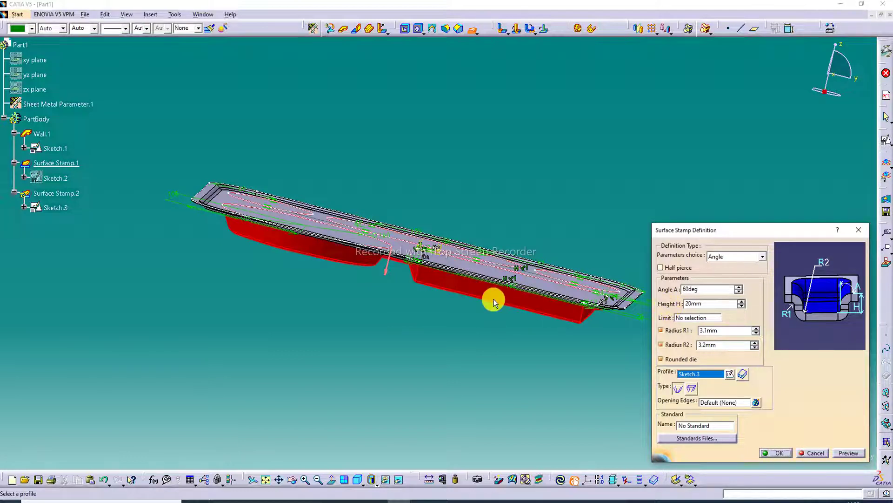
Step: Set the compartment stamp's radius R1 to 5 mm and radius R2 to 20 mm, and create the stamp
left_click(678, 332)
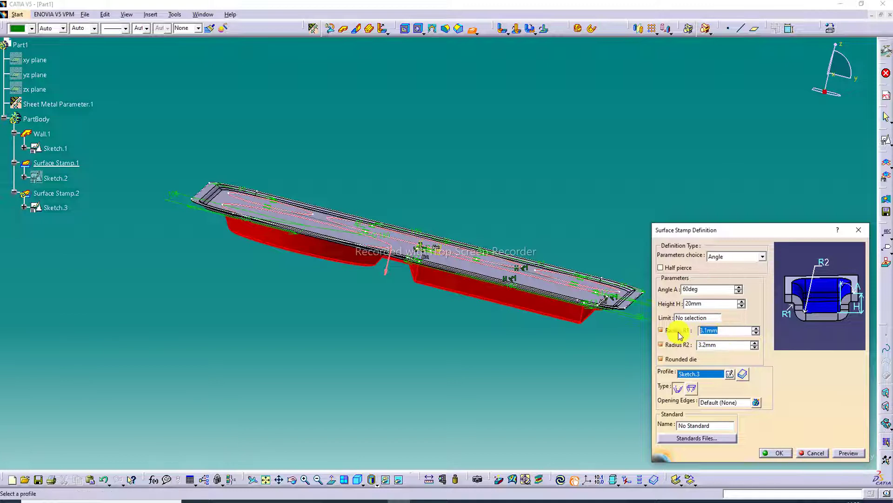
type("5")
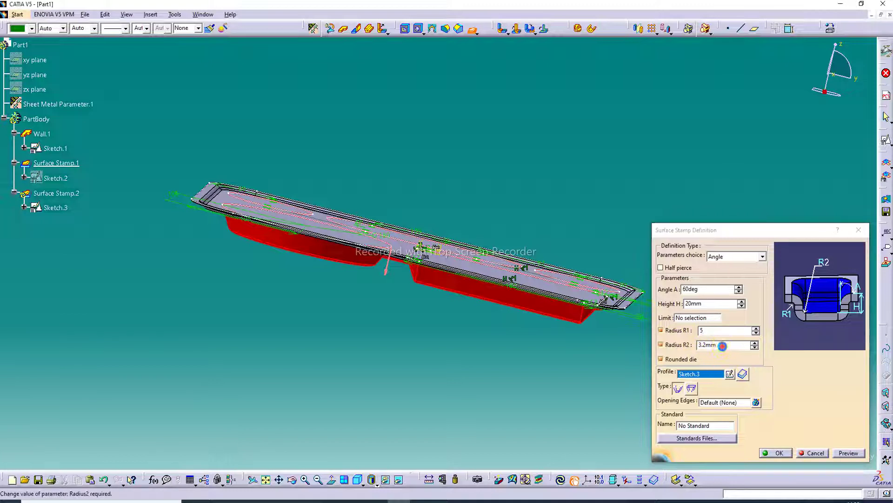
left_click(677, 345)
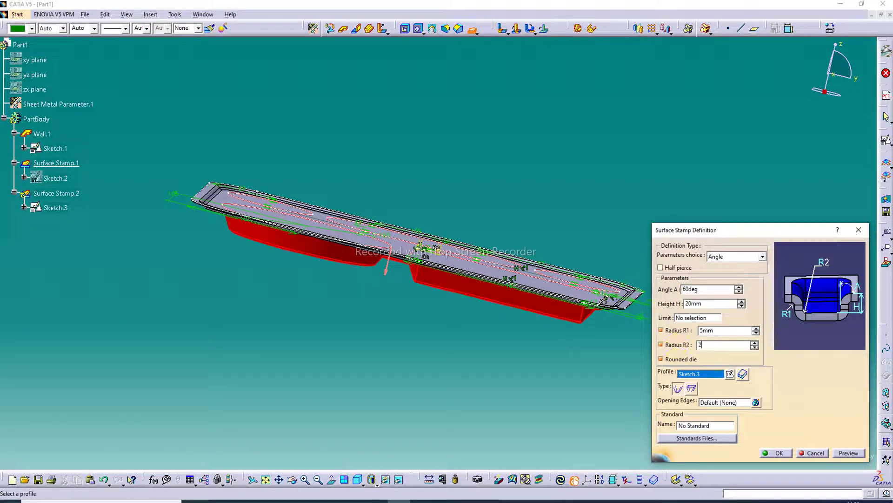
left_click(848, 453)
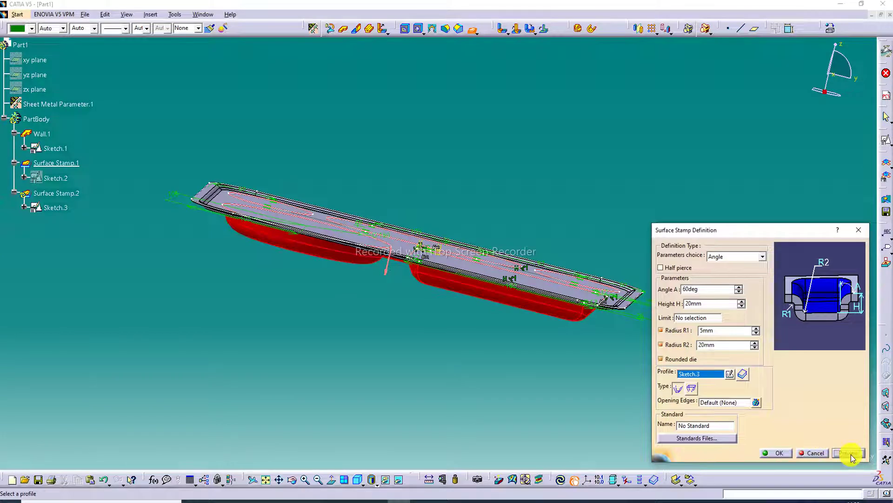
left_click(785, 450)
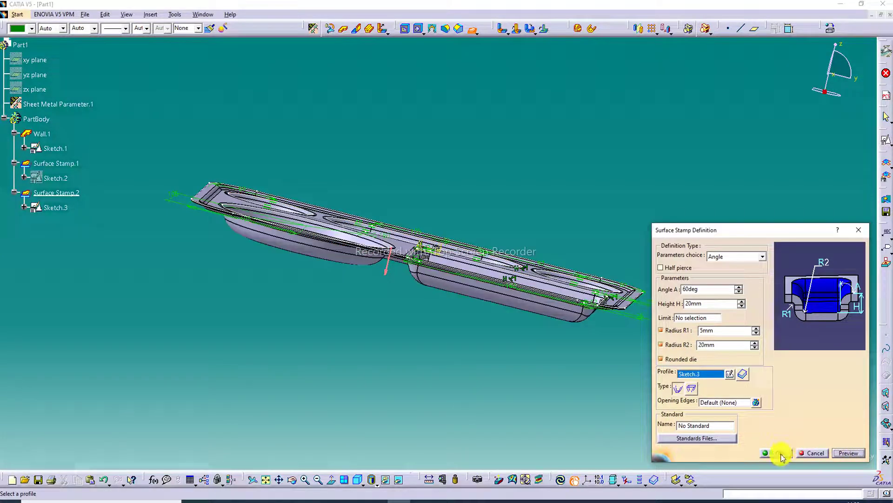
left_click(585, 145)
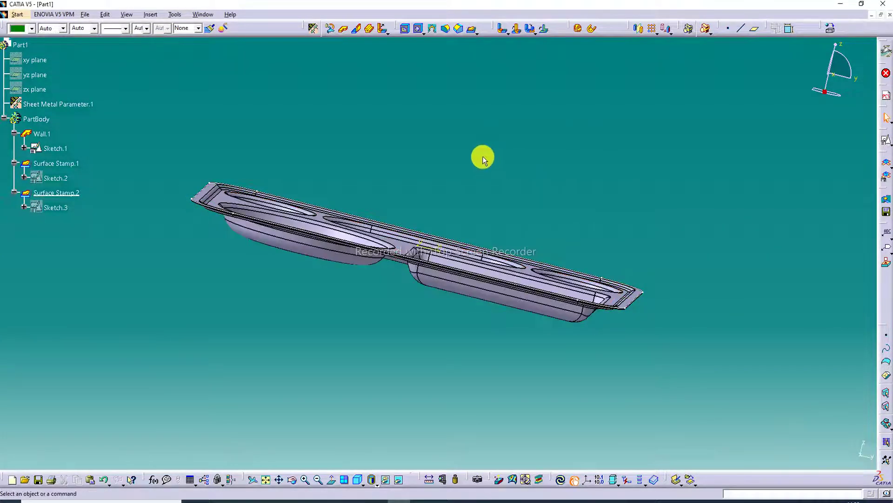
middle_click_drag(483, 157, 445, 256)
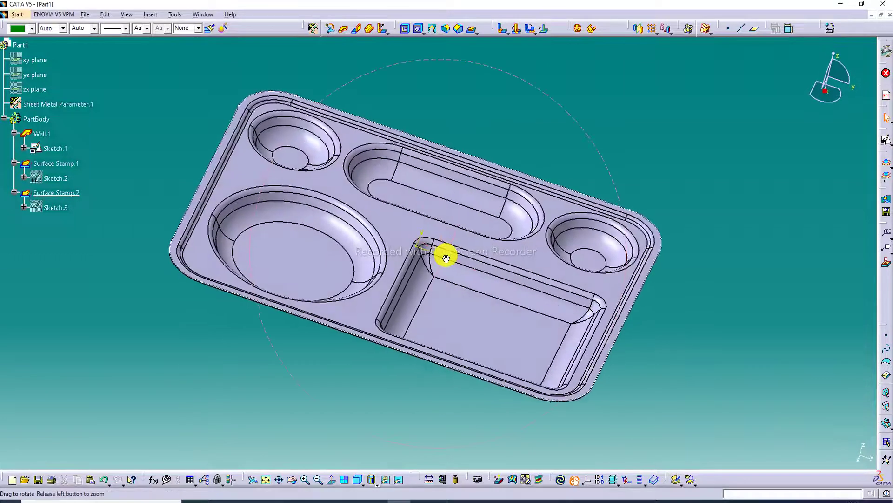
Step: Edit the compartment stamp and try heights of 25 mm and 22 mm
double_click(491, 285)
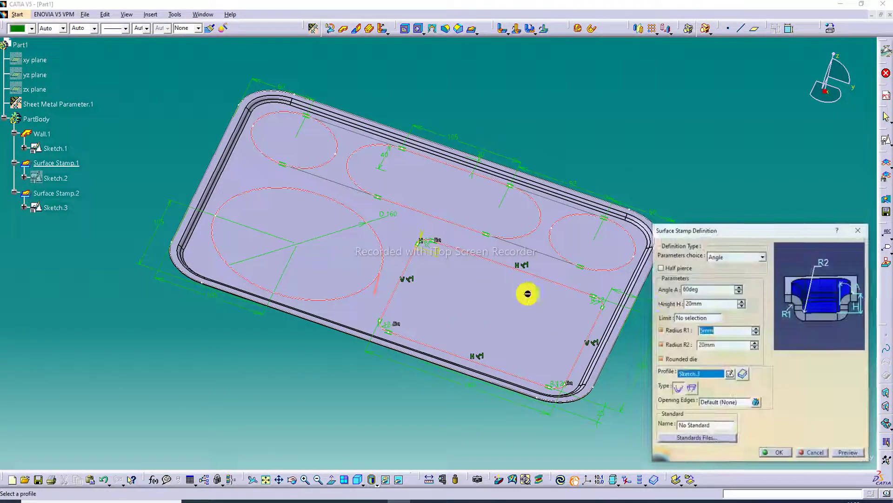
double_click(705, 305)
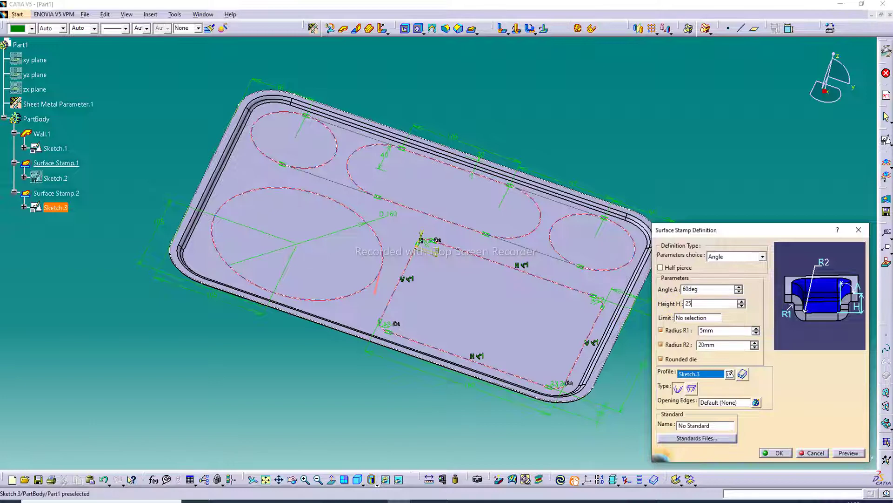
left_click(848, 453)
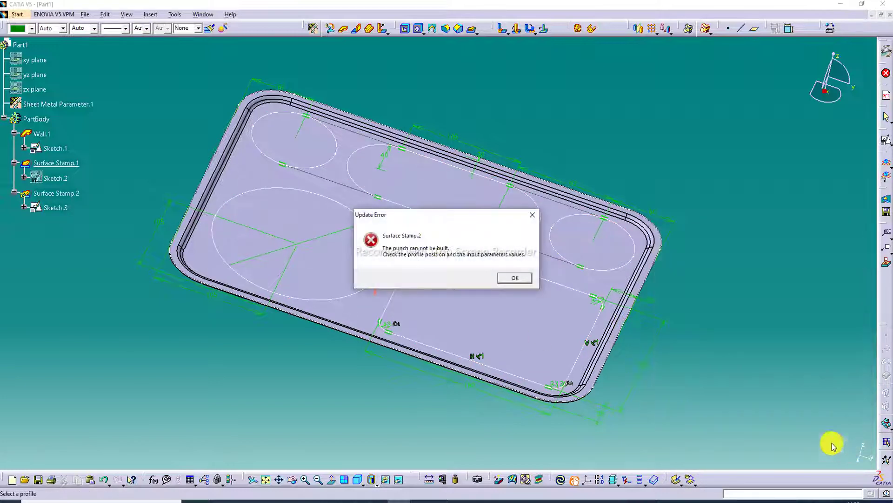
key("Return")
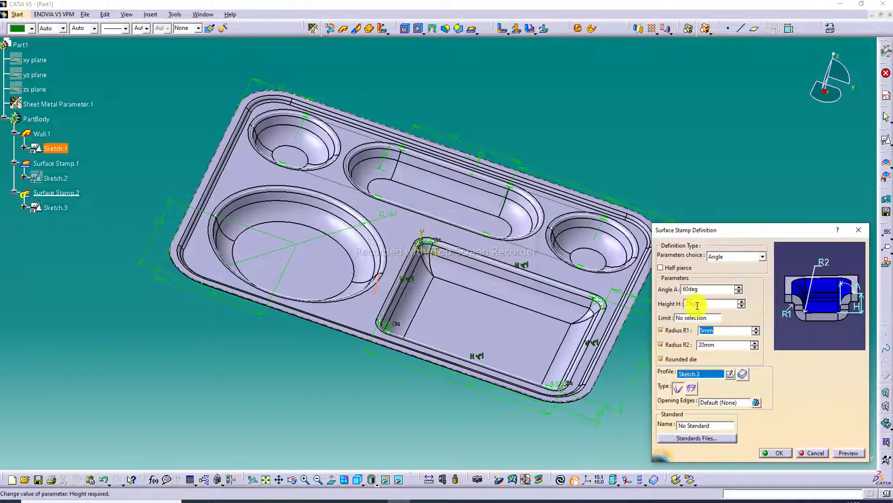
double_click(707, 303)
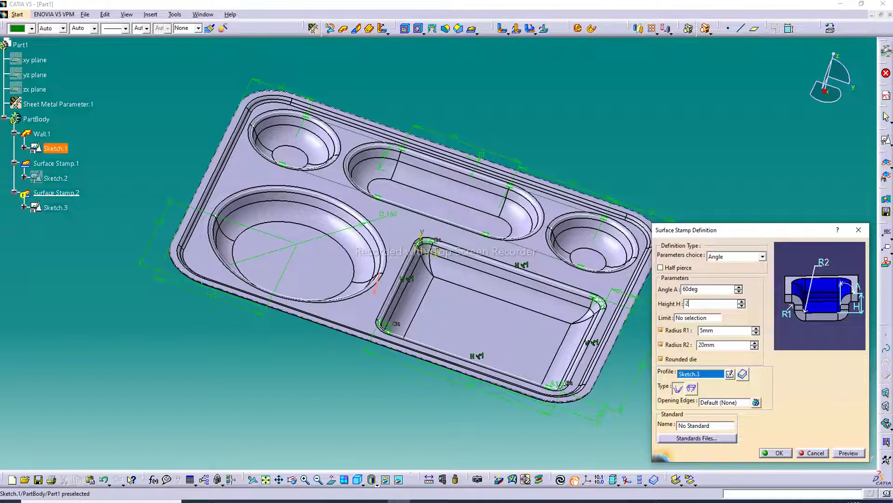
left_click(850, 454)
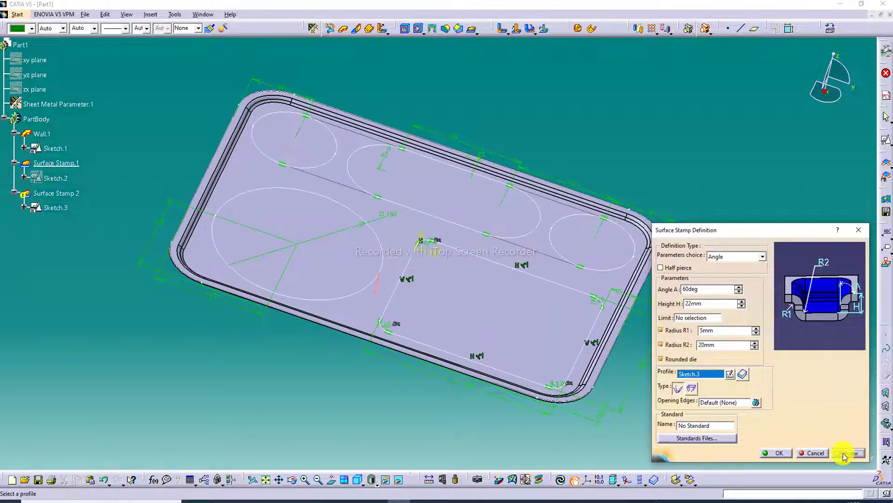
left_click(515, 278)
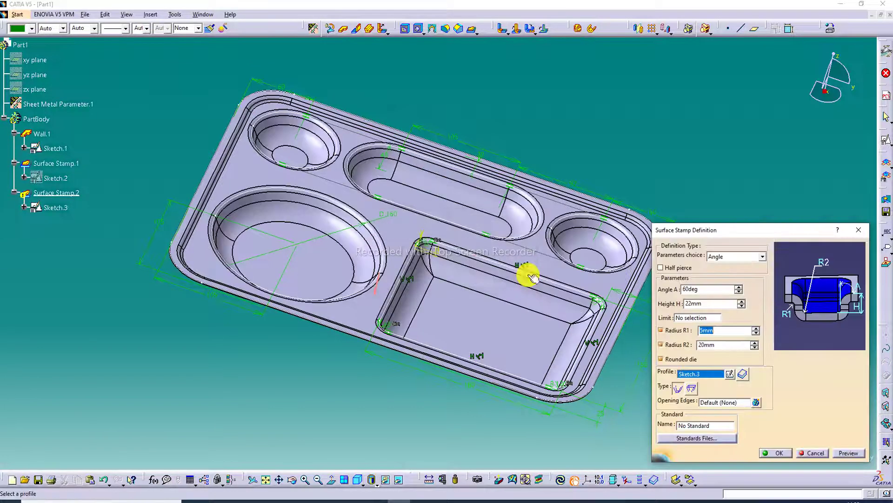
Step: Set the compartment stamp's height back to 20 mm and apply the definition
double_click(704, 304)
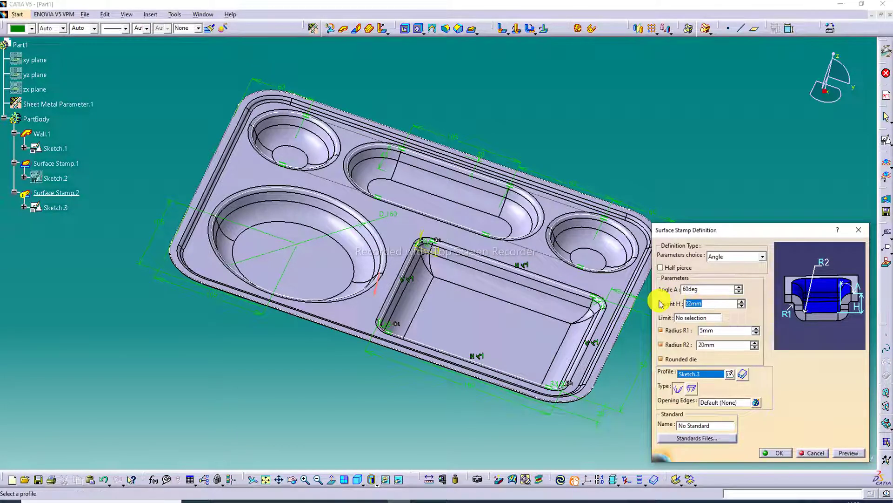
type("20")
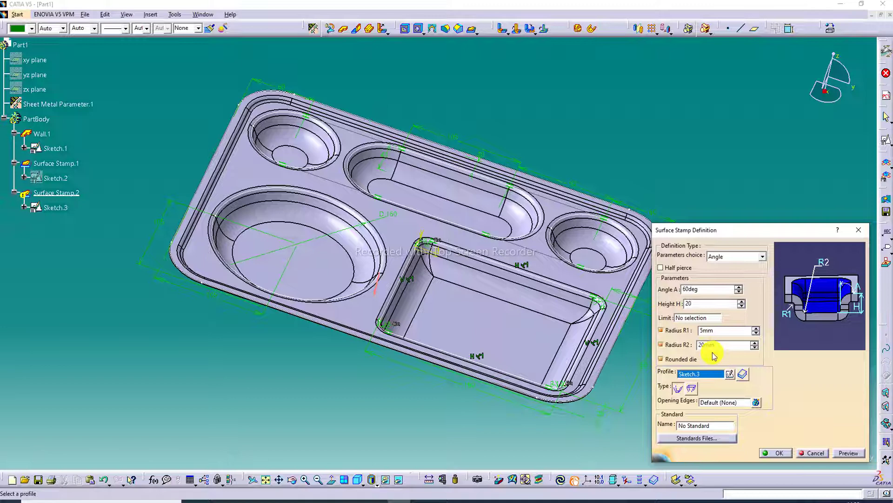
left_click(857, 455)
left_click(856, 454)
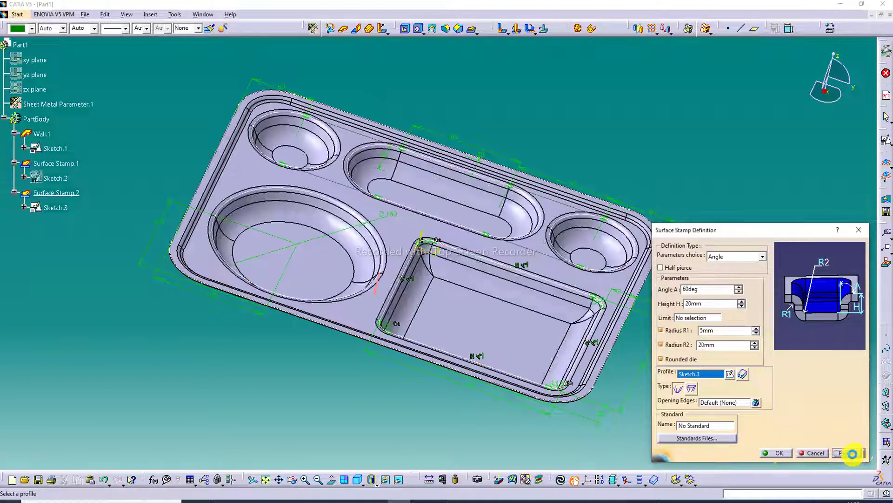
left_click(786, 452)
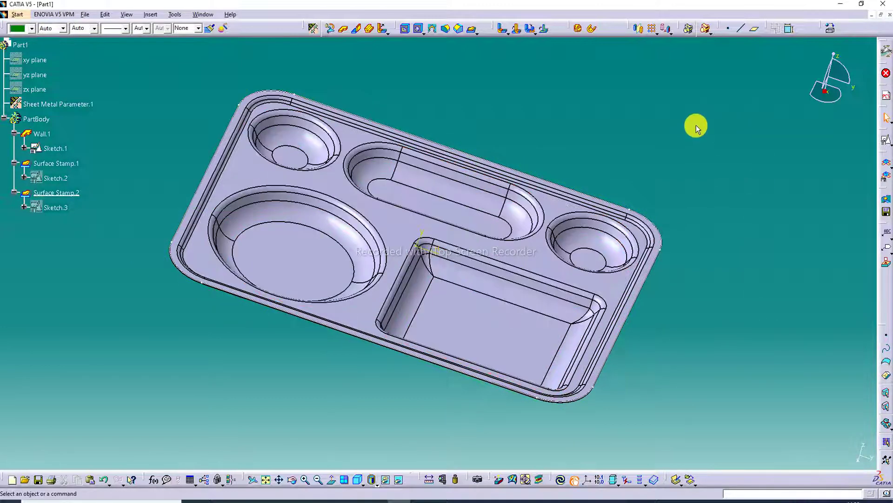
Step: Switch the plate's display to shading with material, without edges
middle_click_drag(385, 168, 434, 226)
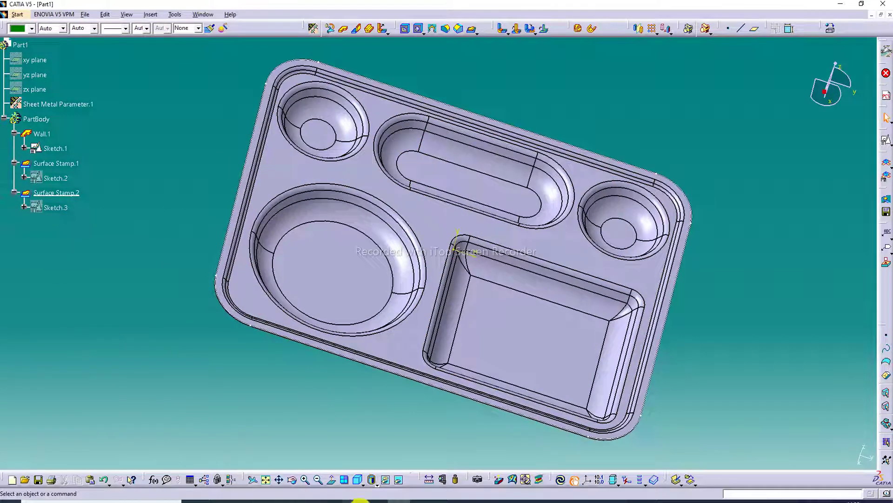
left_click(377, 481)
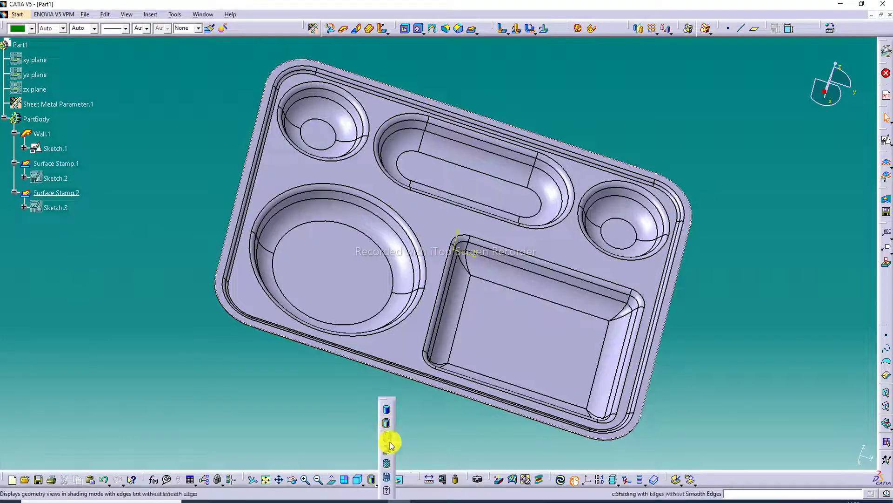
left_click(387, 463)
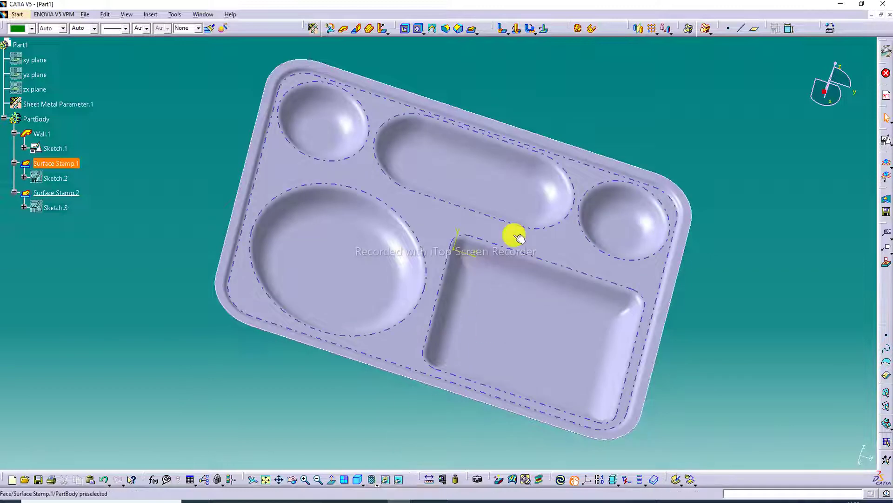
Step: Hide the wall's outline sketch and view the finished plate at a tilted angle
middle_click_drag(519, 238, 532, 239)
left_click(55, 147)
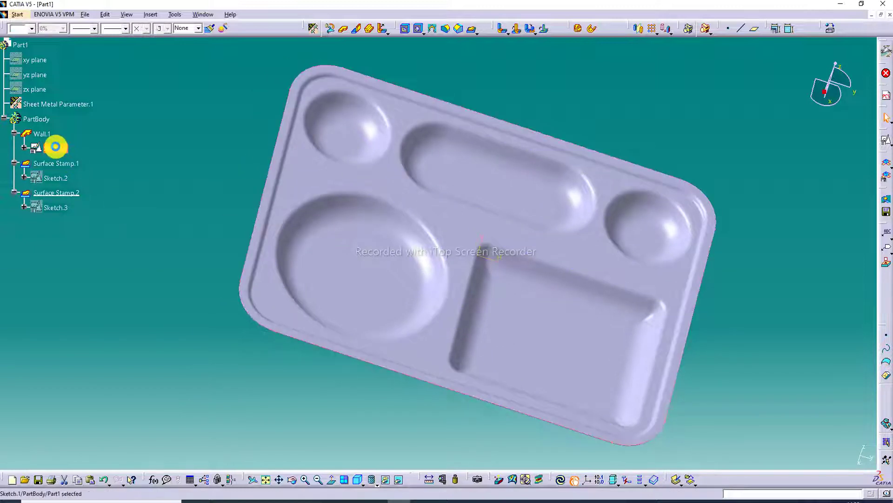
right_click(55, 147)
left_click(79, 177)
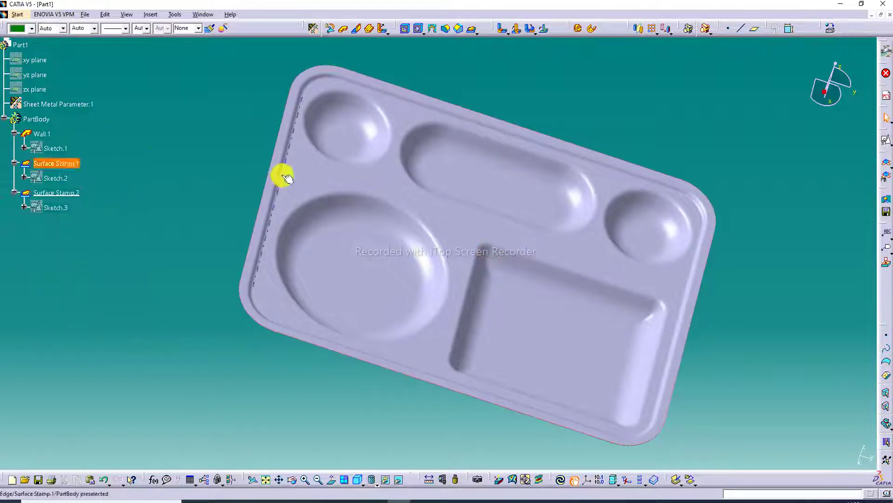
middle_click(422, 157)
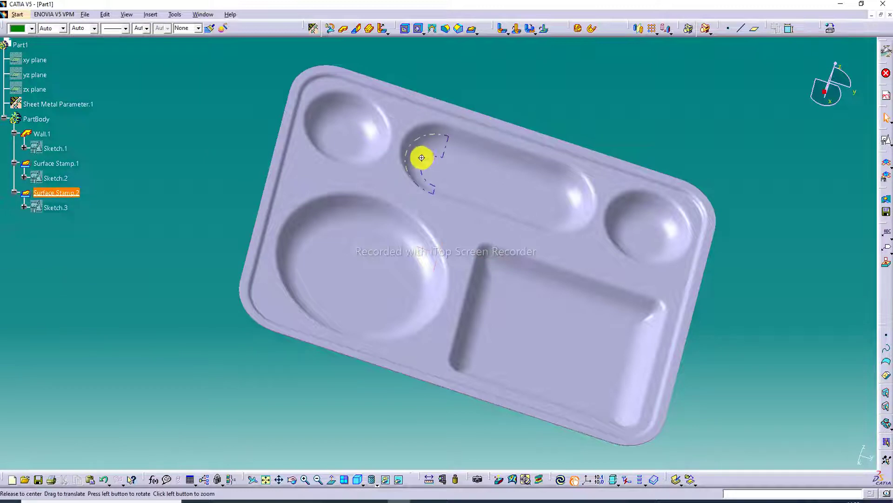
middle_click_drag(422, 157, 500, 150)
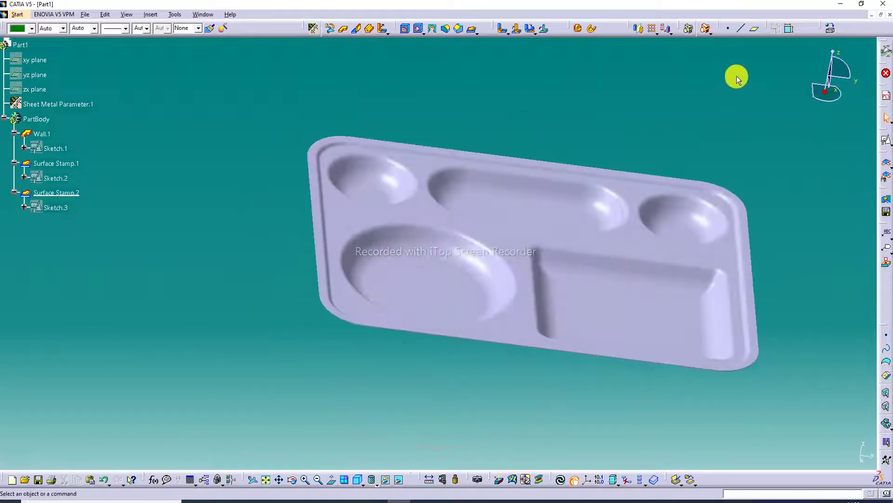
Step: Apply the Steel material from the Metal family of the default material catalog to the plate's body
left_click(825, 30)
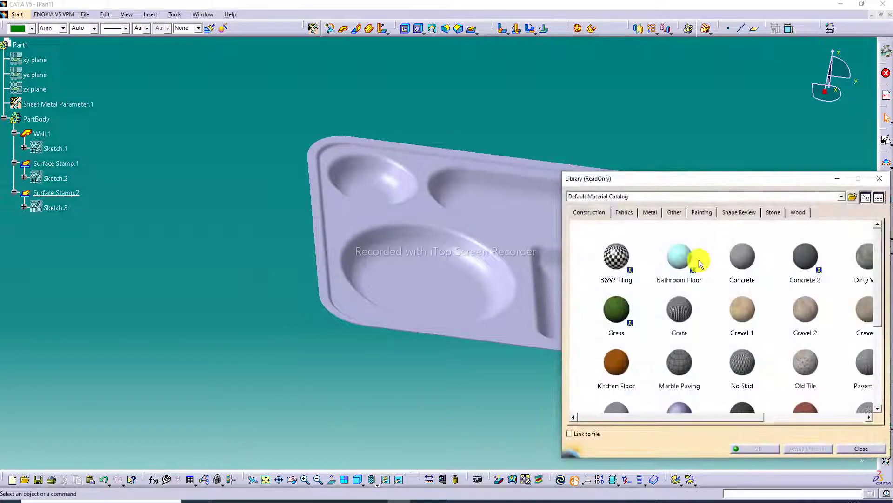
left_click(651, 213)
scroll(632, 340, "down", 1)
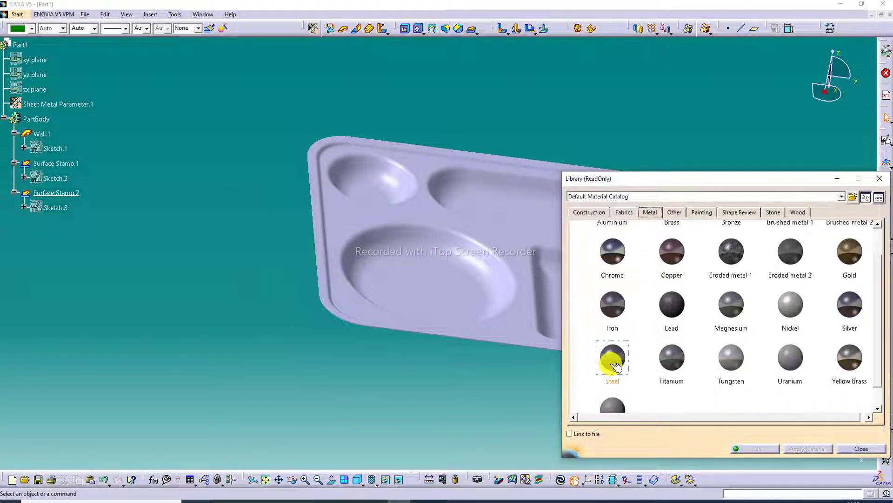
left_click_drag(610, 356, 509, 272)
middle_click_drag(413, 252, 322, 233)
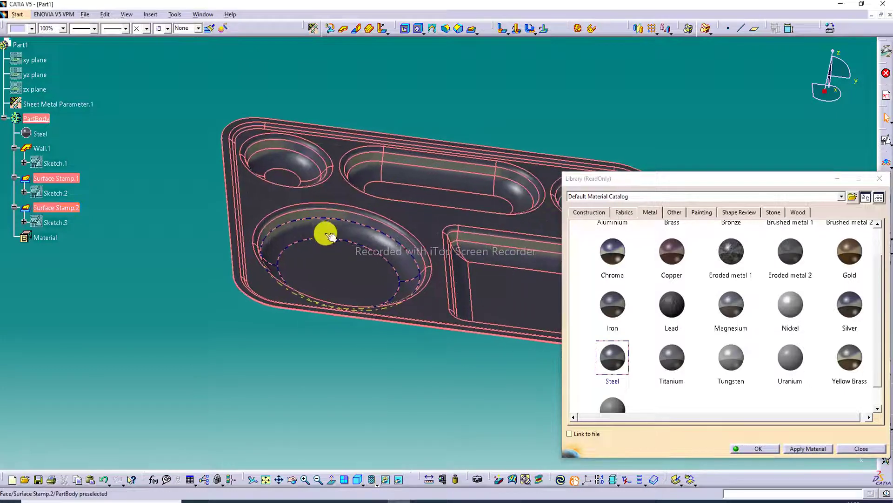
left_click(774, 449)
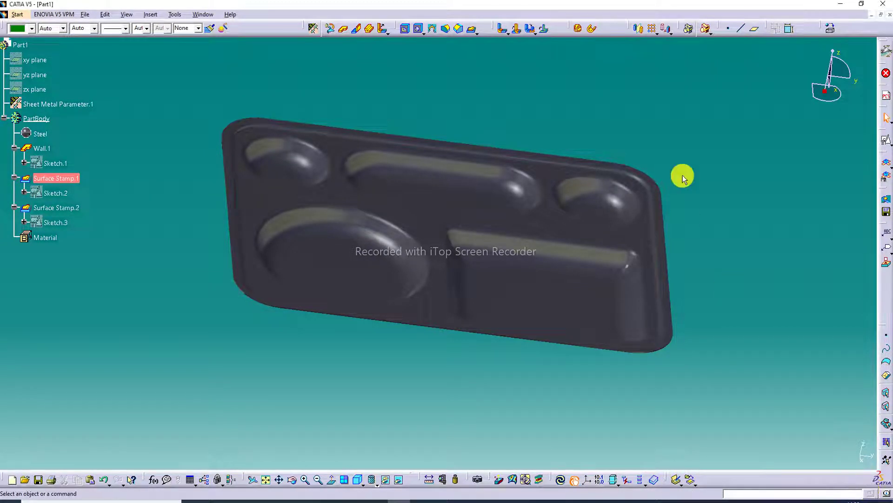
Step: Set the plate's Steel material reflectivity to 1.00 and its reflection environment to the predefined Road image
right_click(39, 136)
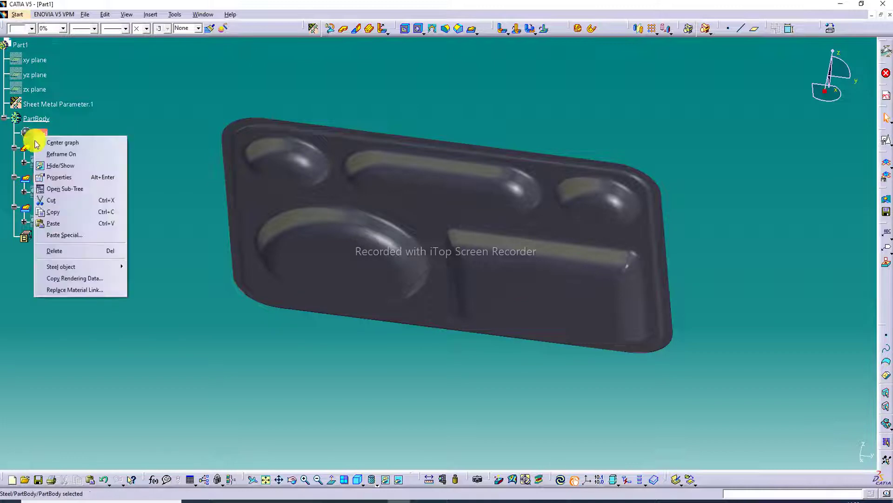
left_click(63, 177)
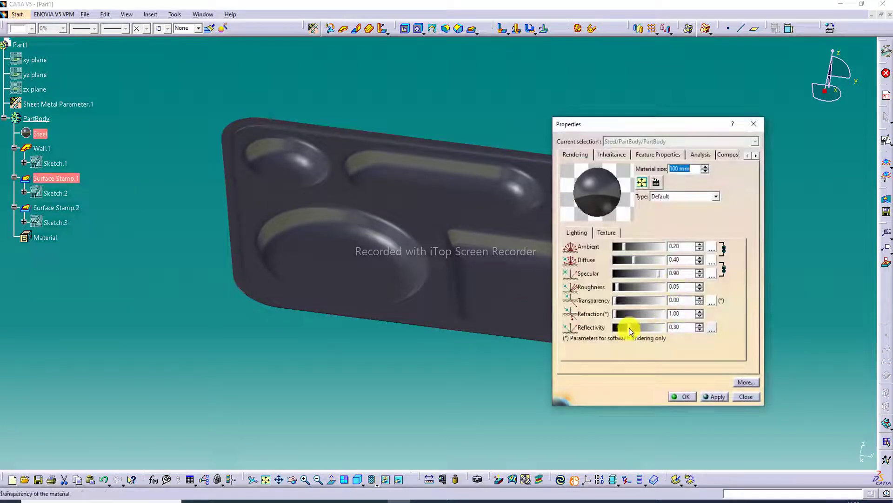
left_click_drag(629, 327, 689, 337)
left_click(712, 328)
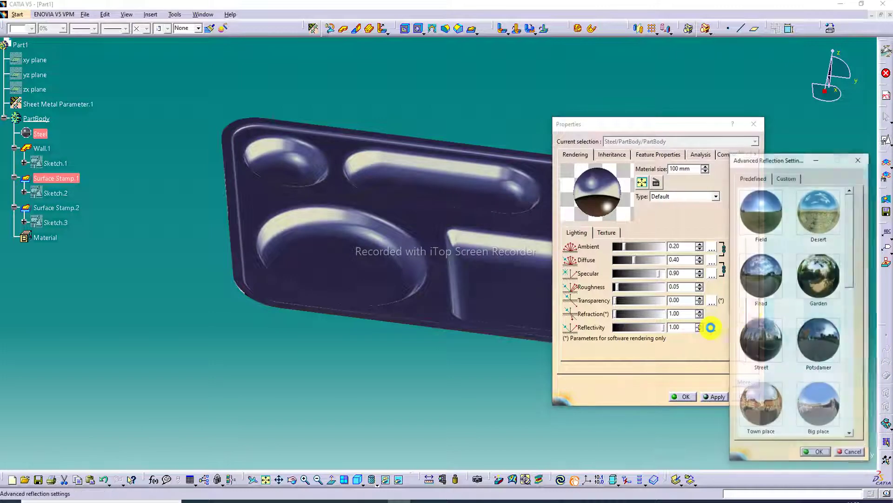
left_click(772, 286)
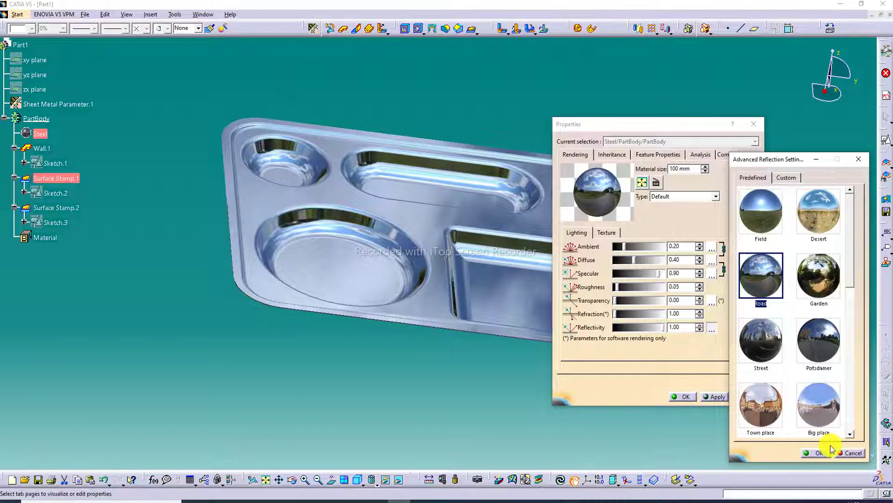
left_click(812, 452)
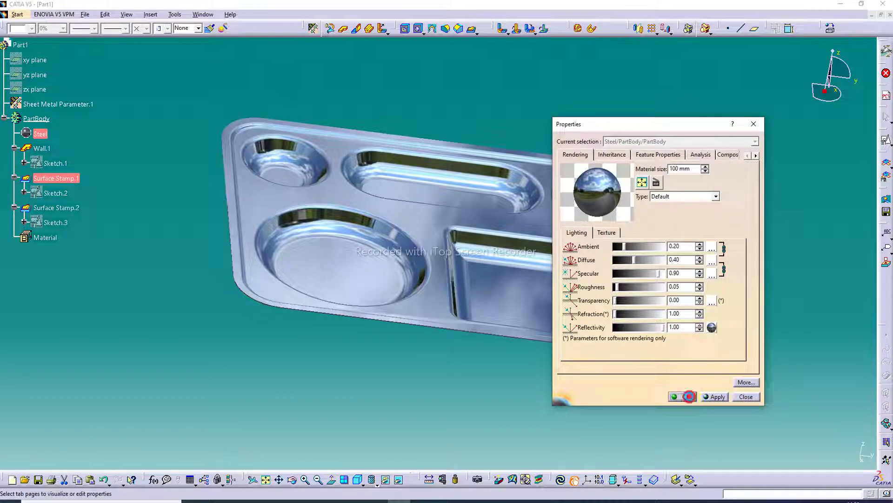
left_click(689, 396)
Step: Examine the reflective finish on the plate's front, both close up and as a whole, ending normal to its face
middle_click_drag(437, 95, 425, 144)
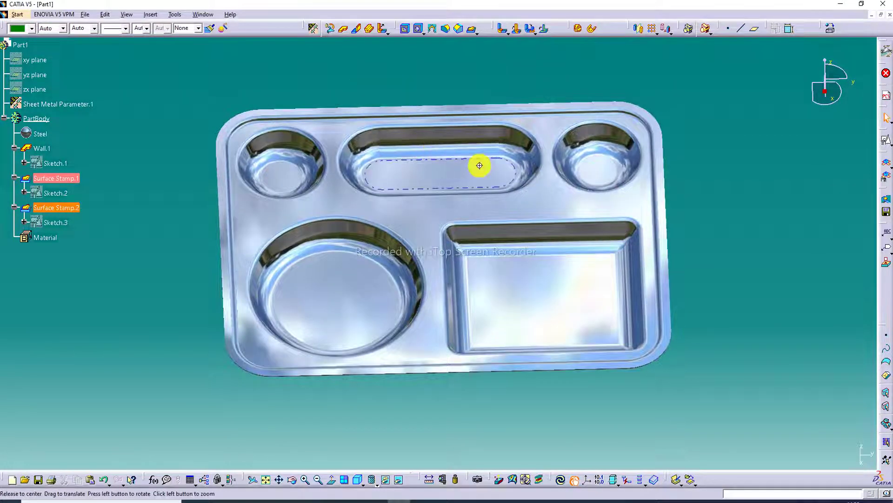
middle_click_drag(480, 165, 476, 180)
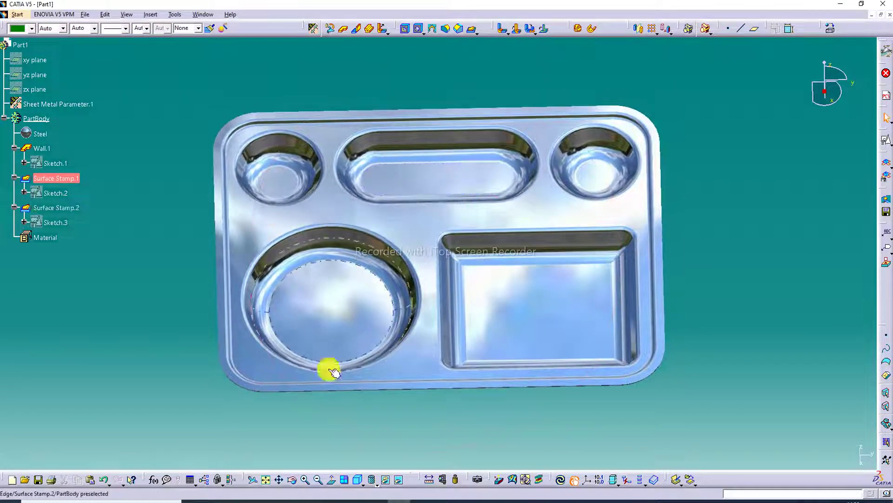
left_click(305, 479)
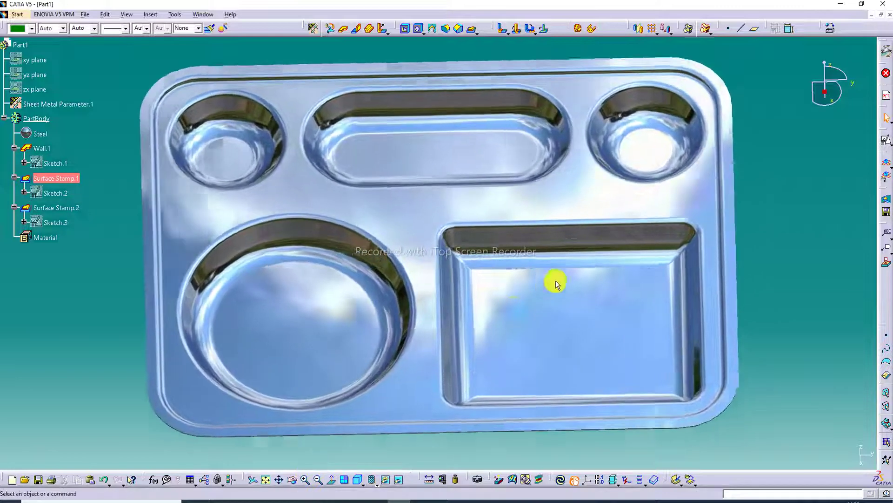
left_click(266, 480)
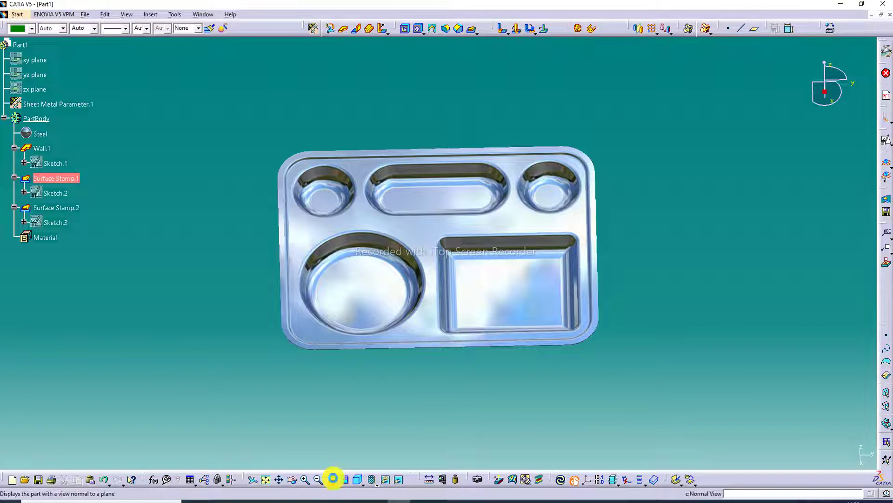
left_click(333, 479)
left_click(490, 196)
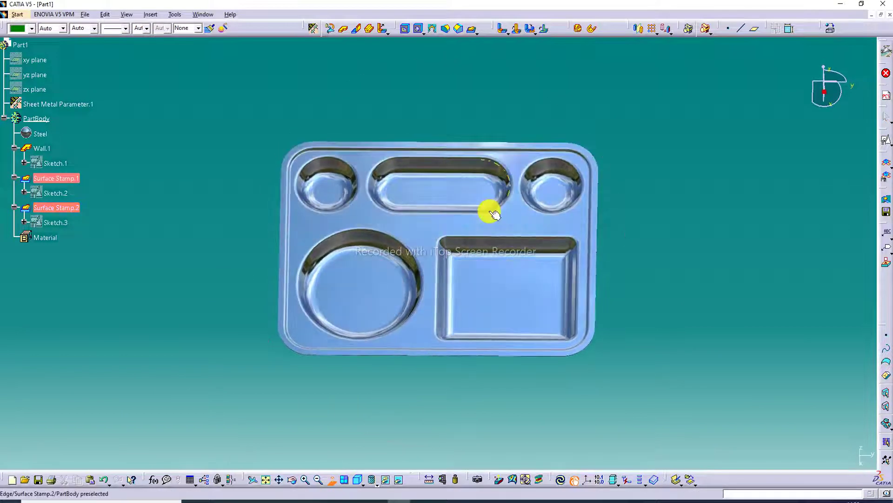
Step: Examine the plate's compartments and rim from above in an enlarged, slightly tilted isometric view
left_click(356, 479)
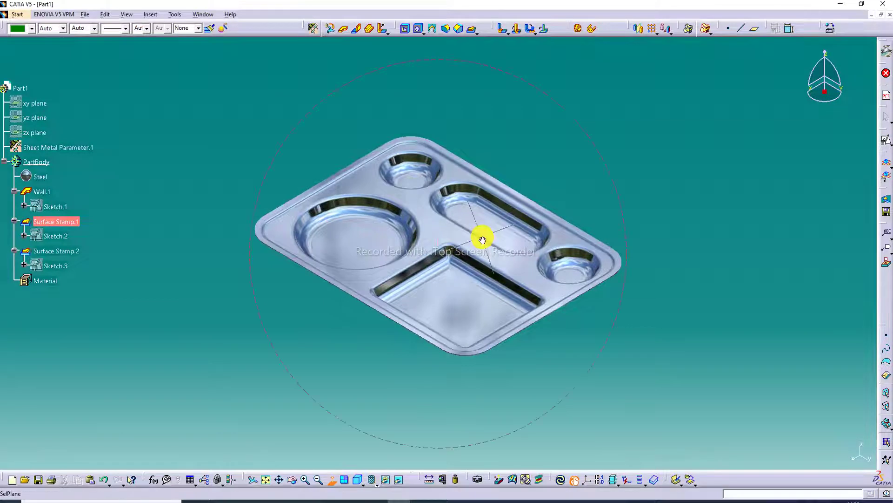
mouse_move(482, 236)
middle_mouse_down()
mouse_move(475, 210)
mouse_move(483, 253)
middle_mouse_up()
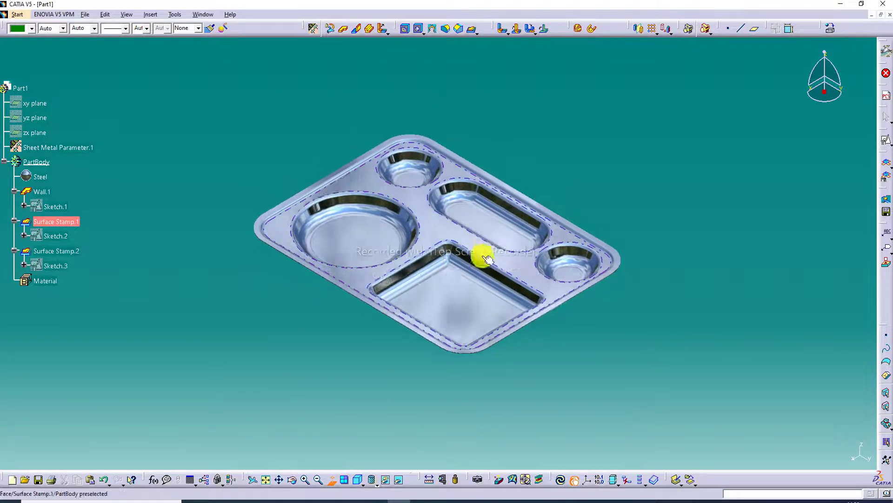
left_click(308, 480)
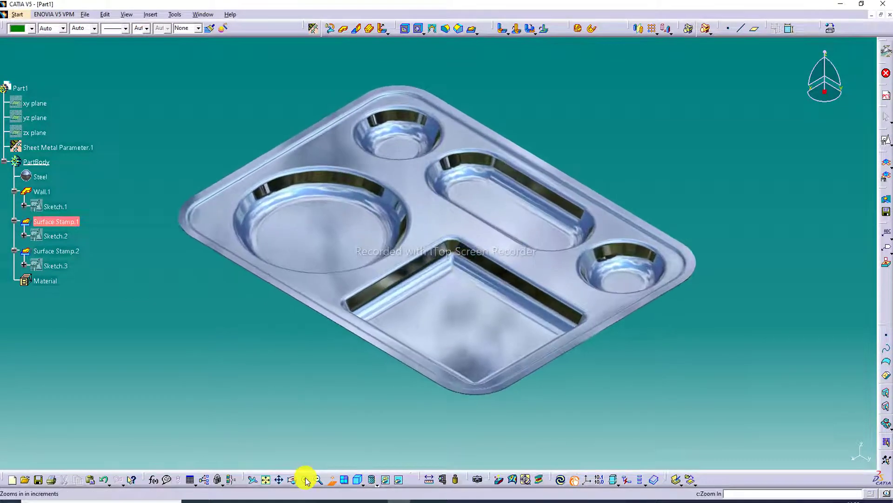
middle_click_drag(464, 246, 484, 258)
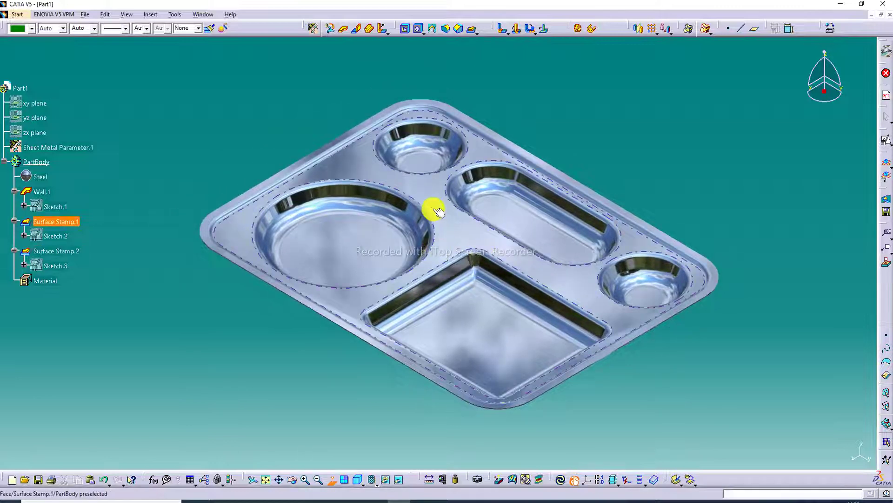
middle_click_drag(433, 212, 355, 269)
middle_click_drag(446, 283, 455, 265)
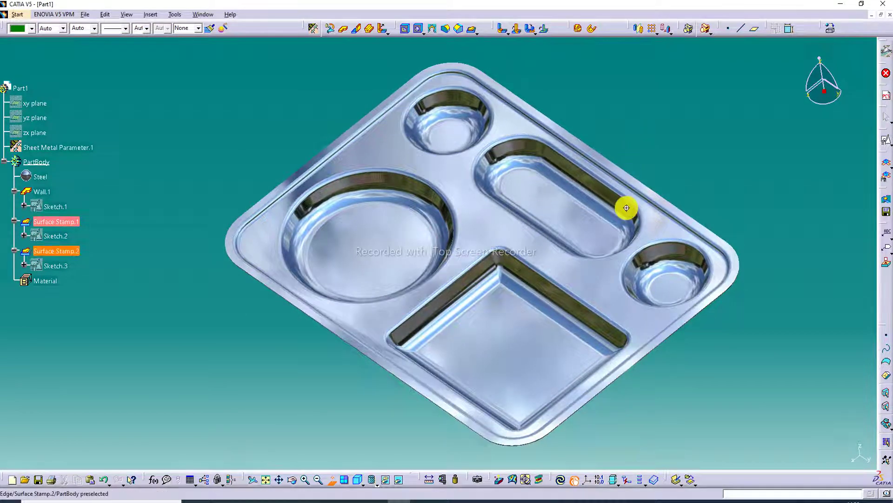
middle_click_drag(626, 207, 614, 201)
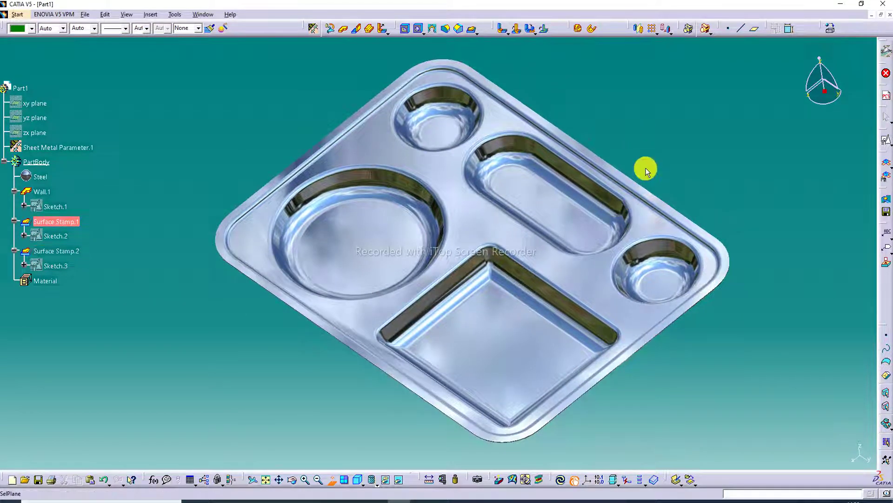
Step: Turn the plate over to inspect the stamped compartments from its underside
middle_click_drag(539, 203, 333, 175)
middle_click_drag(331, 209, 460, 139)
middle_click_drag(302, 224, 309, 194)
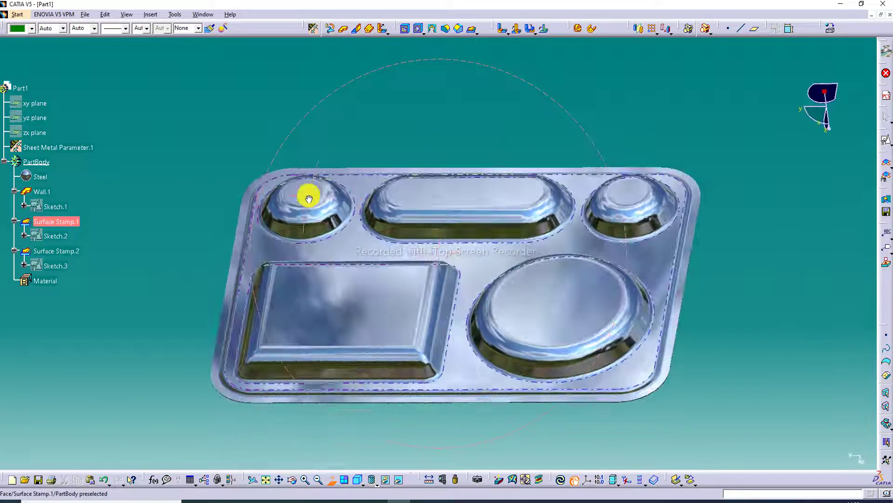
middle_click_drag(361, 273, 435, 200)
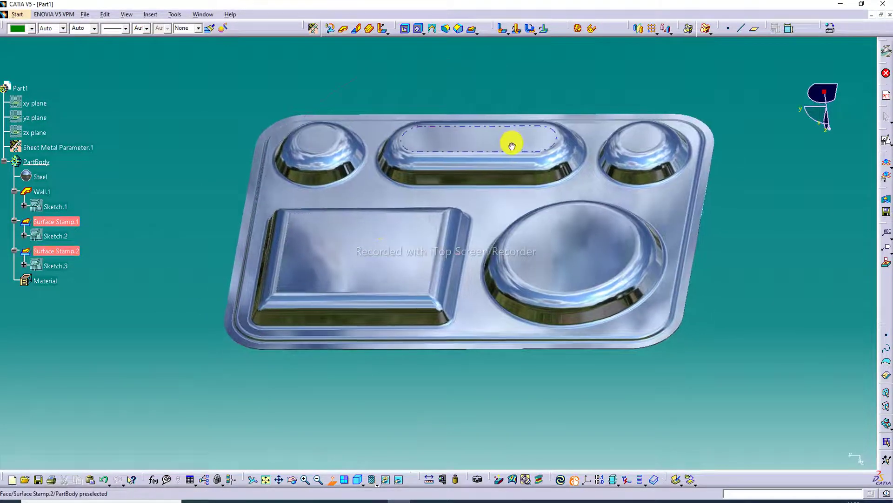
Step: Return the plate to the isometric view and present its compartments from above at a slight tilt
left_click(360, 480)
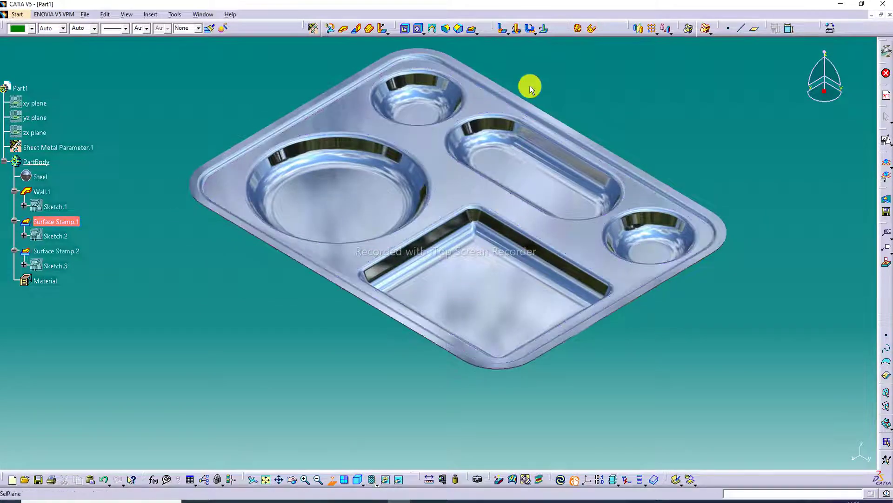
middle_click_drag(530, 86, 501, 190)
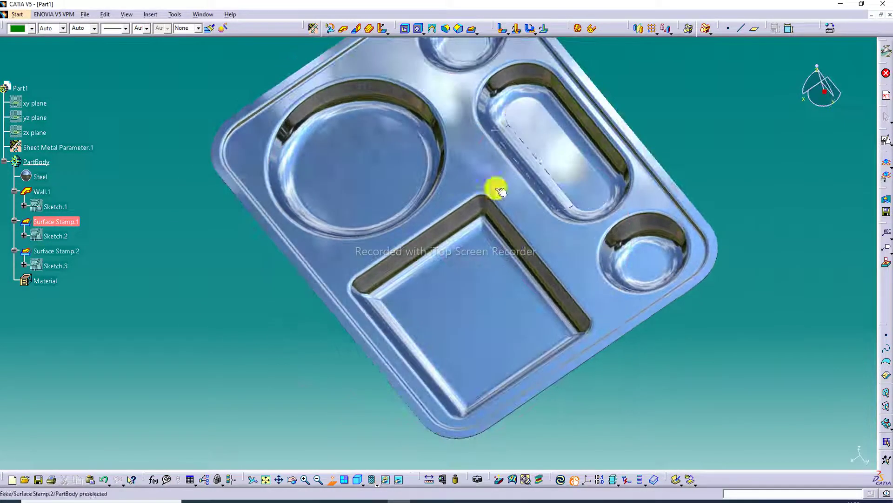
left_click(358, 479)
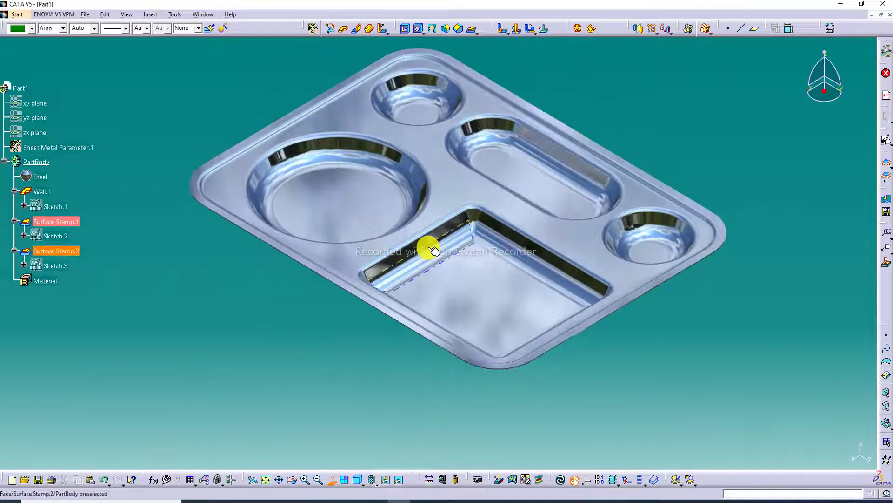
middle_click_drag(412, 279, 436, 268)
middle_click_drag(552, 305, 560, 306)
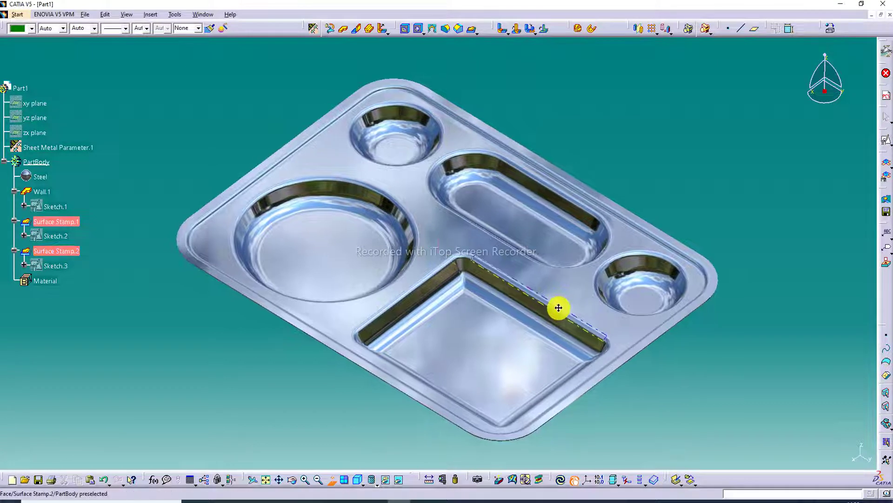